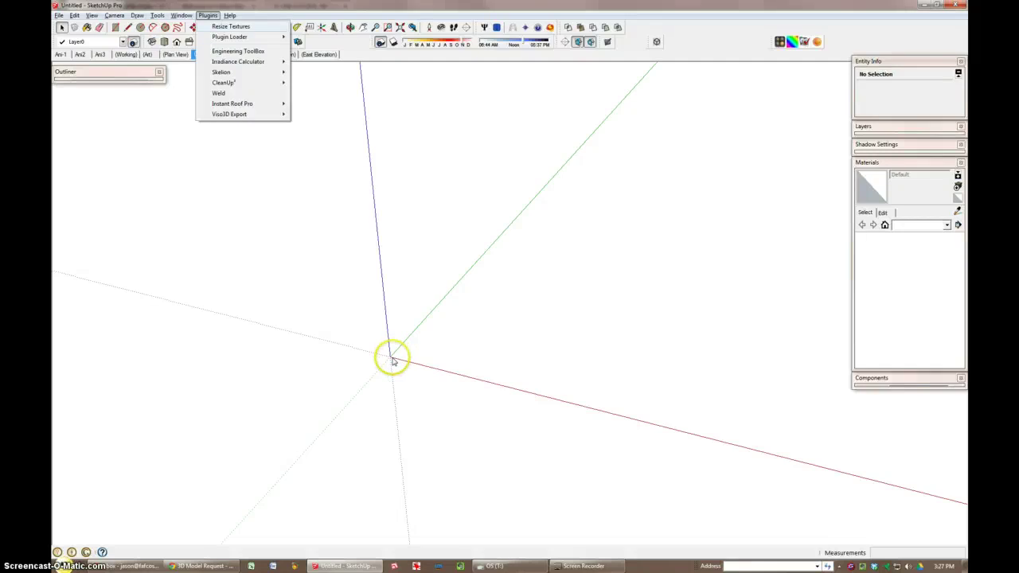
# Step: Draw a rectangle on the ground starting at the origin
pyautogui.click(560, 309)
pyautogui.press('r')
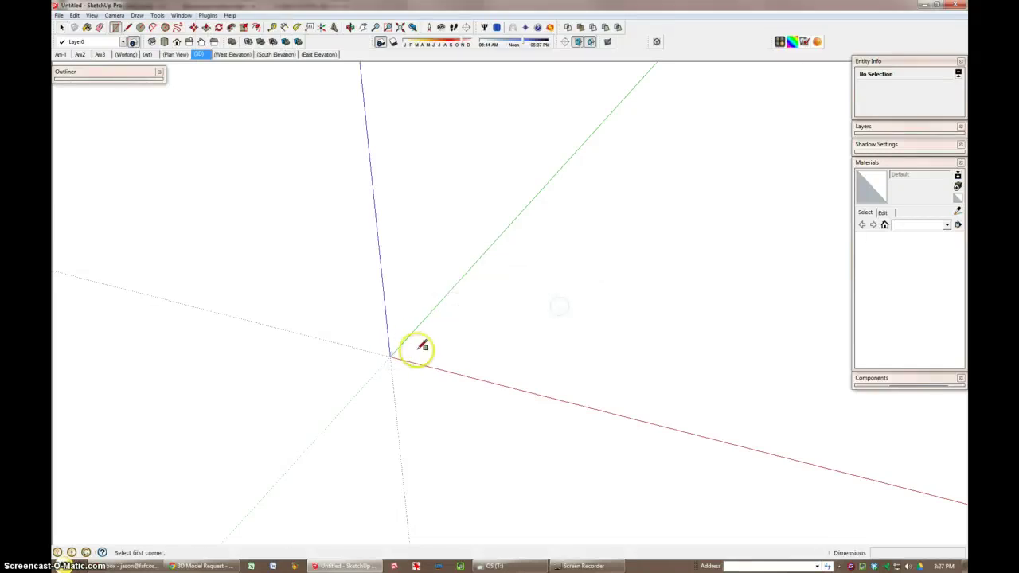
pyautogui.click(391, 356)
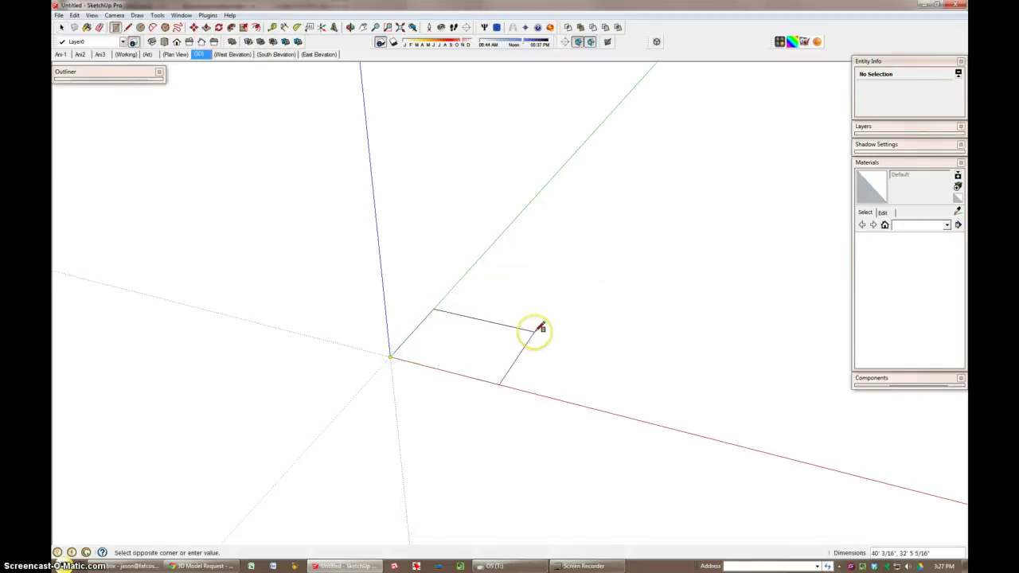
pyautogui.click(539, 331)
# Step: Push/Pull the rectangle up into a shallow box about 5' 1/8" tall
pyautogui.moveTo(521, 368)
pyautogui.mouseDown(button='middle')
pyautogui.moveTo(528, 351)
pyautogui.moveTo(500, 358)
pyautogui.mouseUp(button='middle')
pyautogui.press('p')
pyautogui.click(500, 358)
pyautogui.click(505, 348)
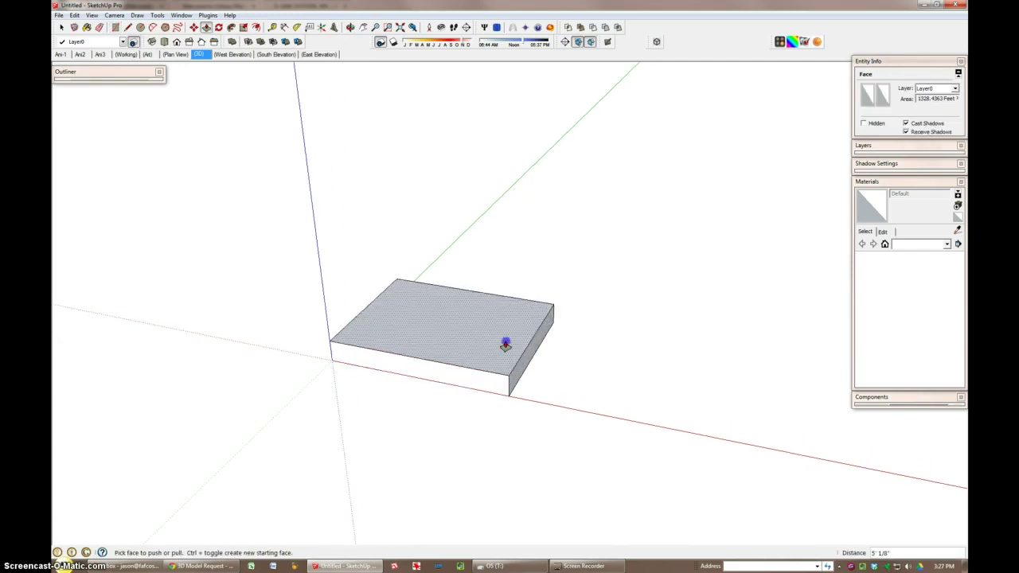
# Step: Draw a small circle beside the box and extrude it to the box's height
pyautogui.press('c')
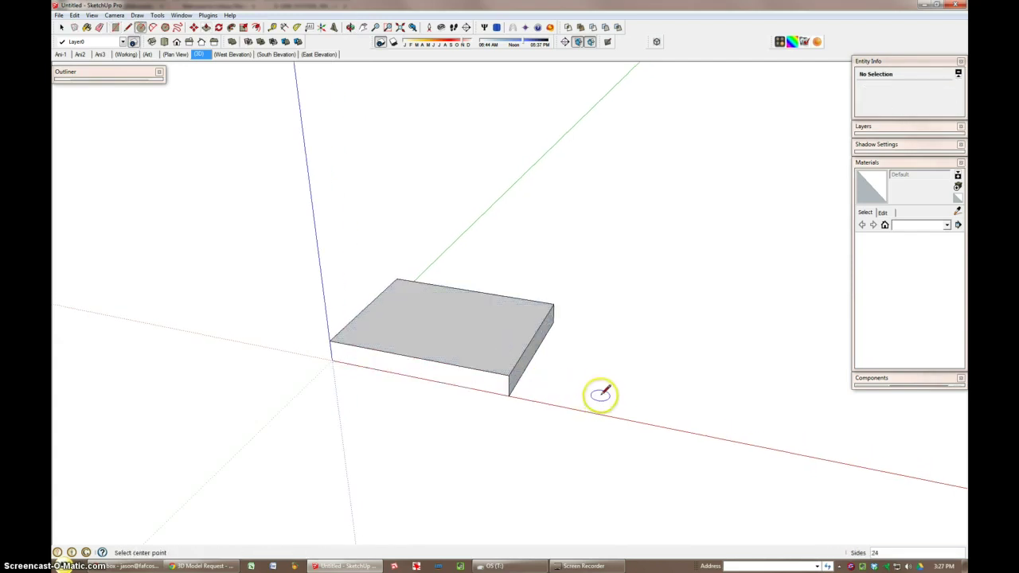
pyautogui.click(604, 393)
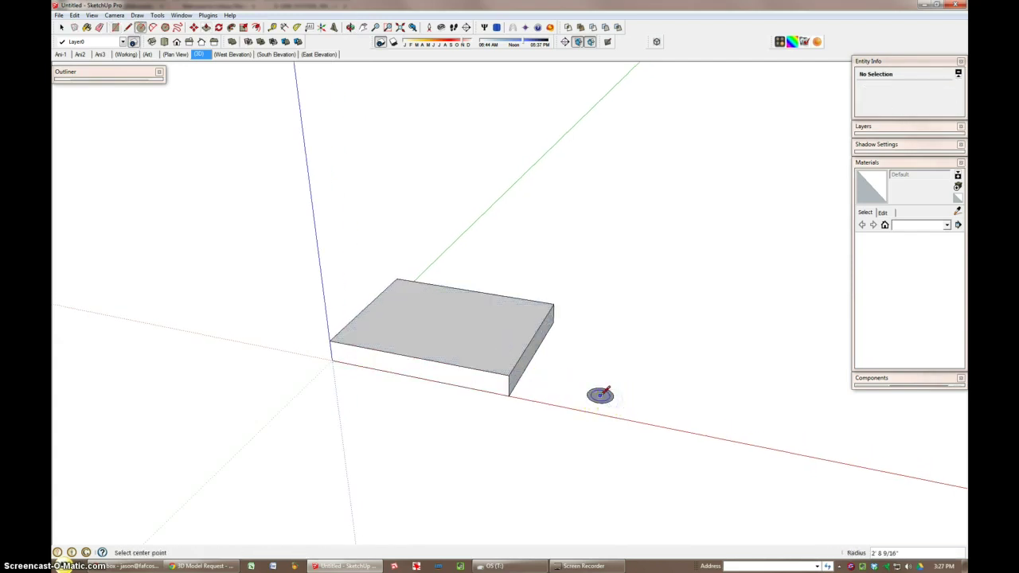
pyautogui.press('p')
pyautogui.click(601, 396)
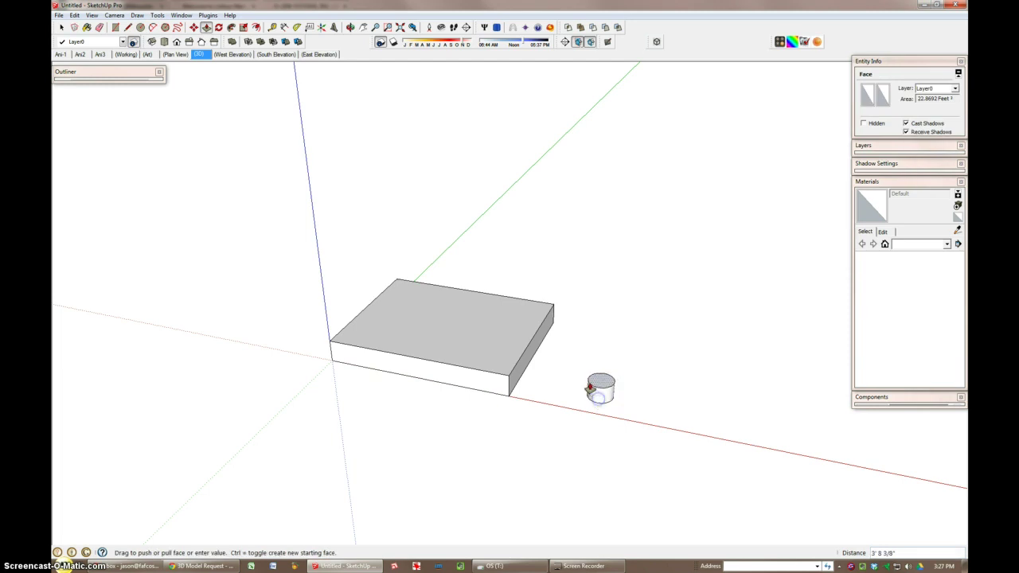
pyautogui.click(502, 364)
# Step: Fine-tune the cylinder's height with further push/pull adjustments on its faces
pyautogui.scroll(1, 604, 380)
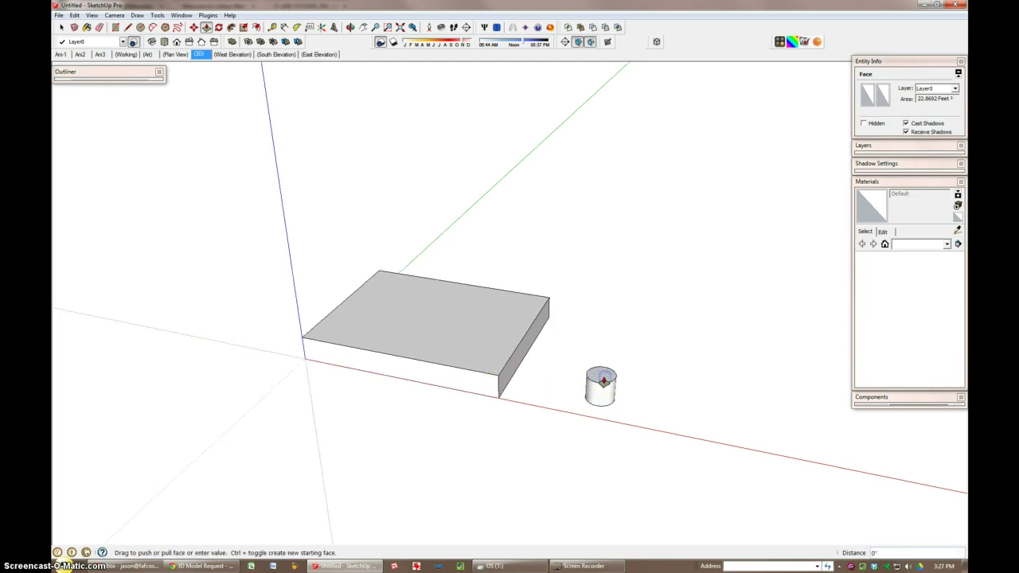
pyautogui.click(603, 380)
pyautogui.press('Escape')
pyautogui.moveTo(595, 414); pyautogui.dragTo(593, 278, button='middle')
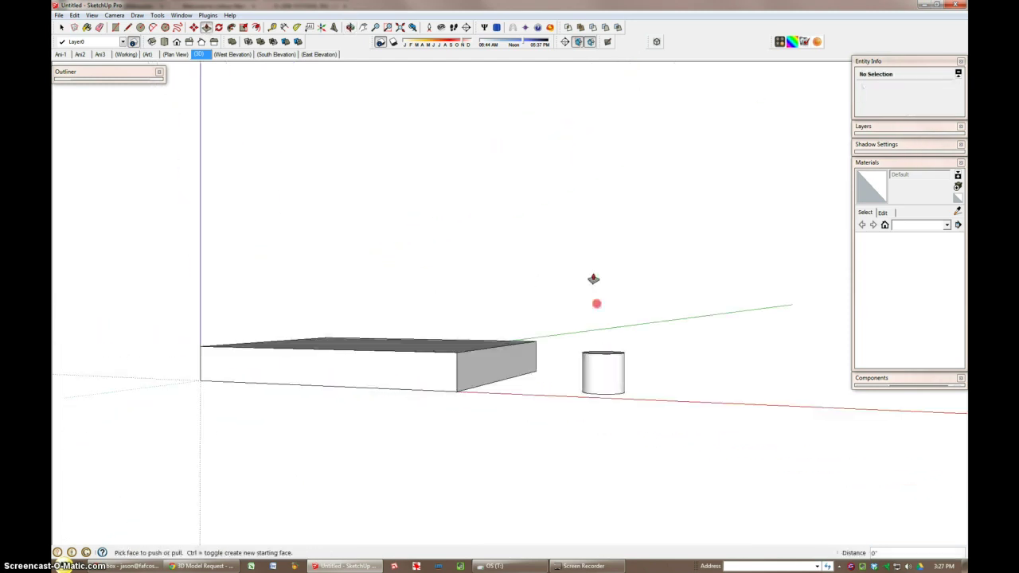
pyautogui.moveTo(594, 329); pyautogui.dragTo(578, 171, button='middle')
pyautogui.click(605, 367)
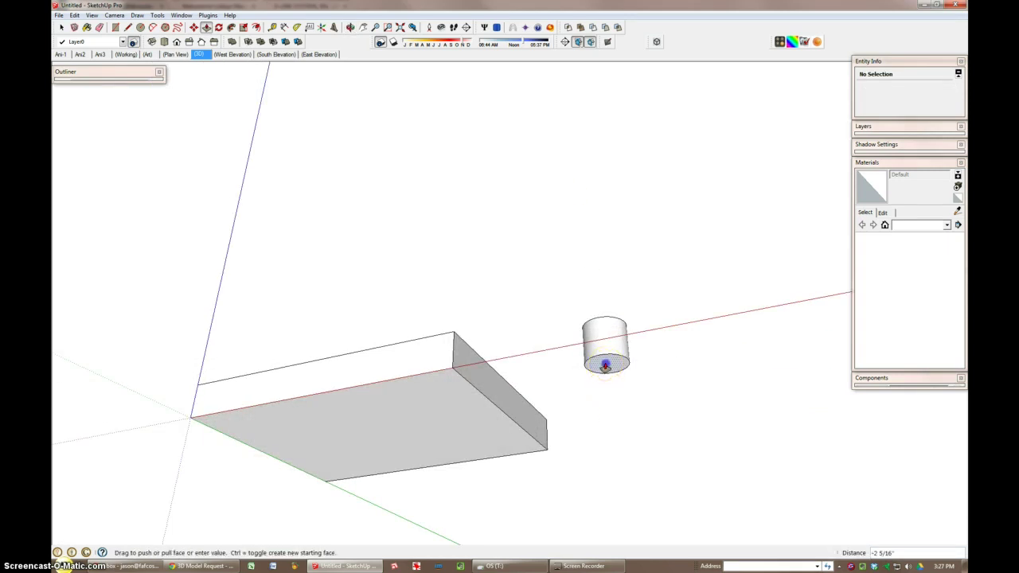
pyautogui.click(604, 360)
pyautogui.moveTo(580, 266)
pyautogui.mouseDown(button='middle')
pyautogui.moveTo(626, 494)
pyautogui.moveTo(597, 391)
pyautogui.mouseUp(button='middle')
# Step: Scale the cylinder's top face wider so it flares, then select the whole cylinder
pyautogui.press('space')
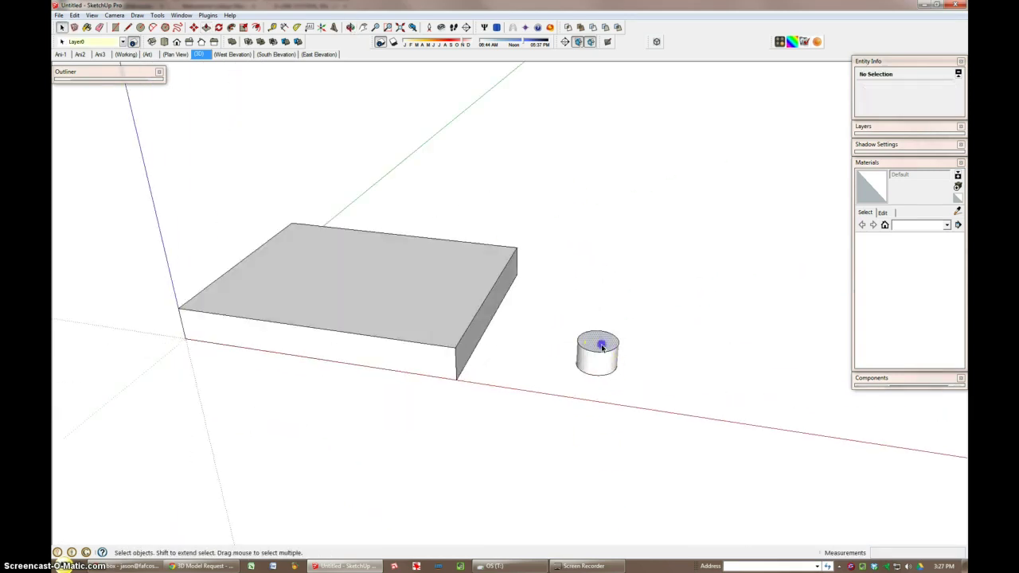
pyautogui.press('s')
pyautogui.moveTo(618, 333); pyautogui.dragTo(627, 327)
pyautogui.moveTo(625, 346); pyautogui.dragTo(626, 356, button='middle')
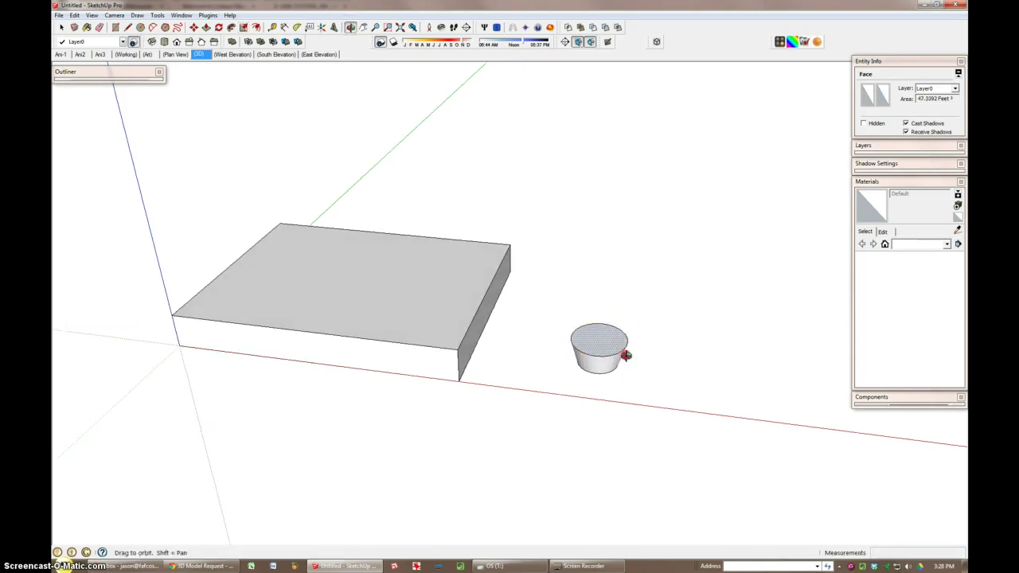
pyautogui.click(642, 389)
pyautogui.tripleClick(605, 348)
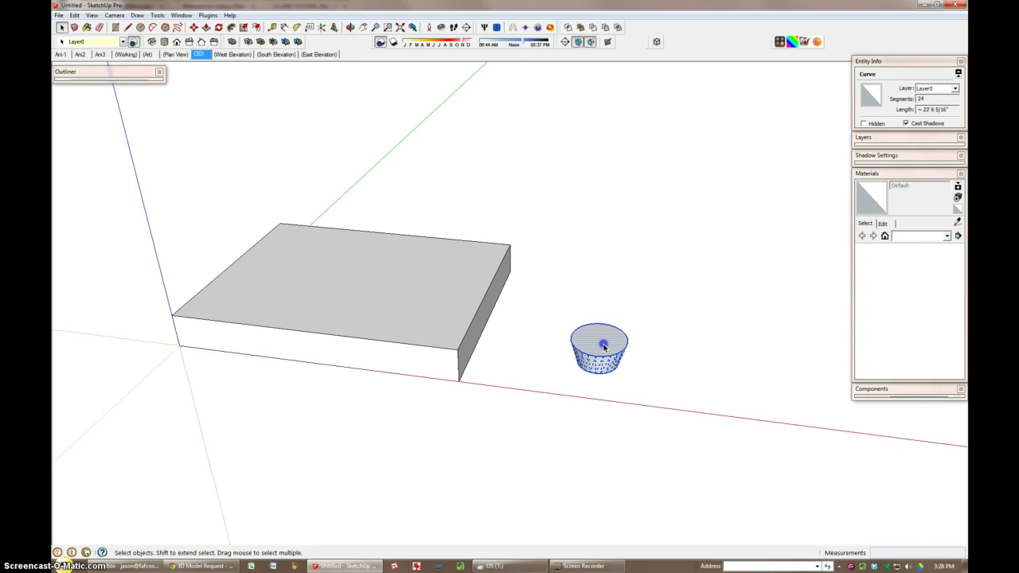
# Step: Group the cylinder and move it onto the box top near the front-left corner
pyautogui.rightClick(602, 345)
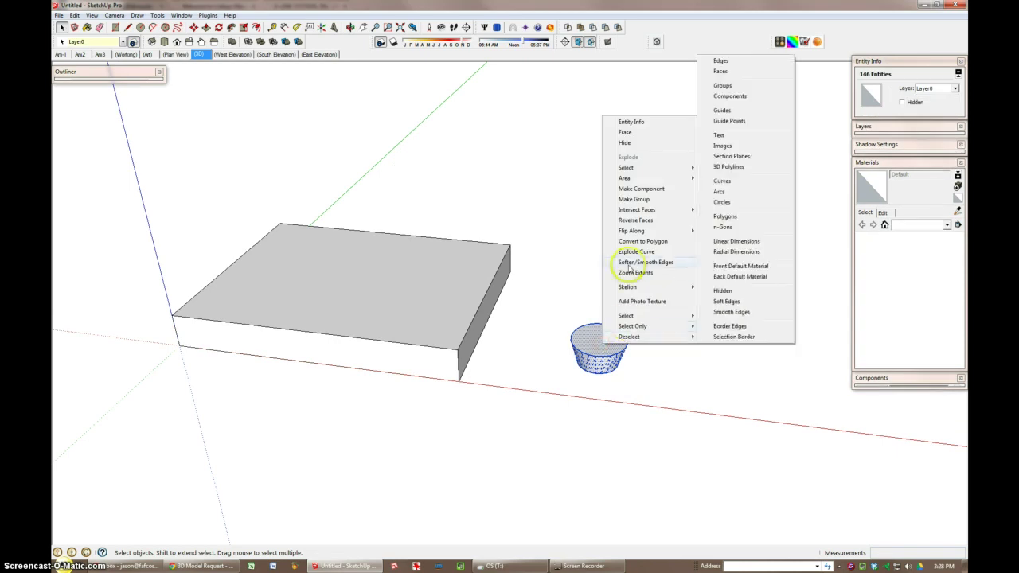
pyautogui.click(634, 199)
pyautogui.press('m')
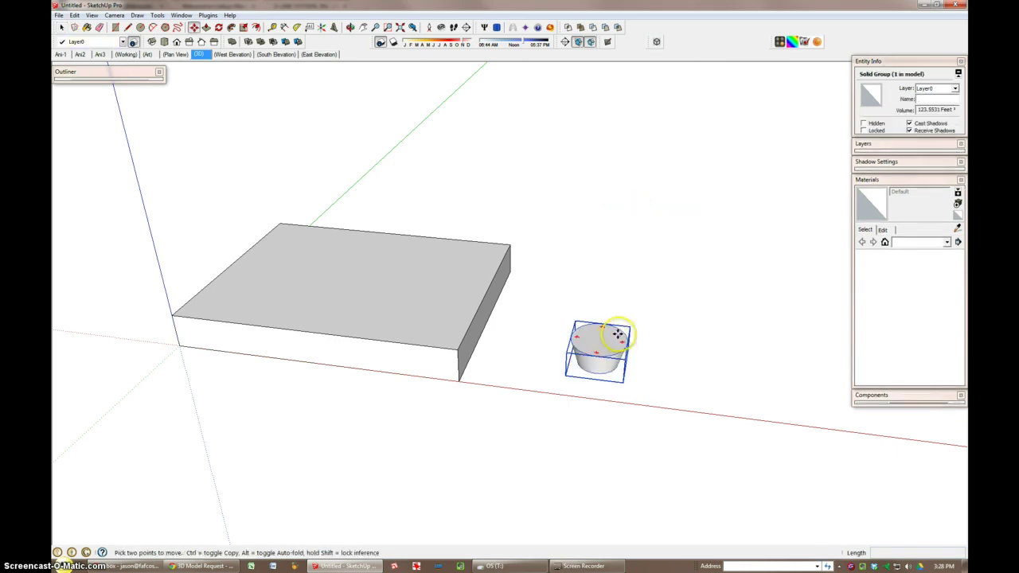
pyautogui.moveTo(586, 337)
pyautogui.mouseDown(button='middle')
pyautogui.moveTo(653, 364)
pyautogui.moveTo(693, 410)
pyautogui.mouseUp(button='middle')
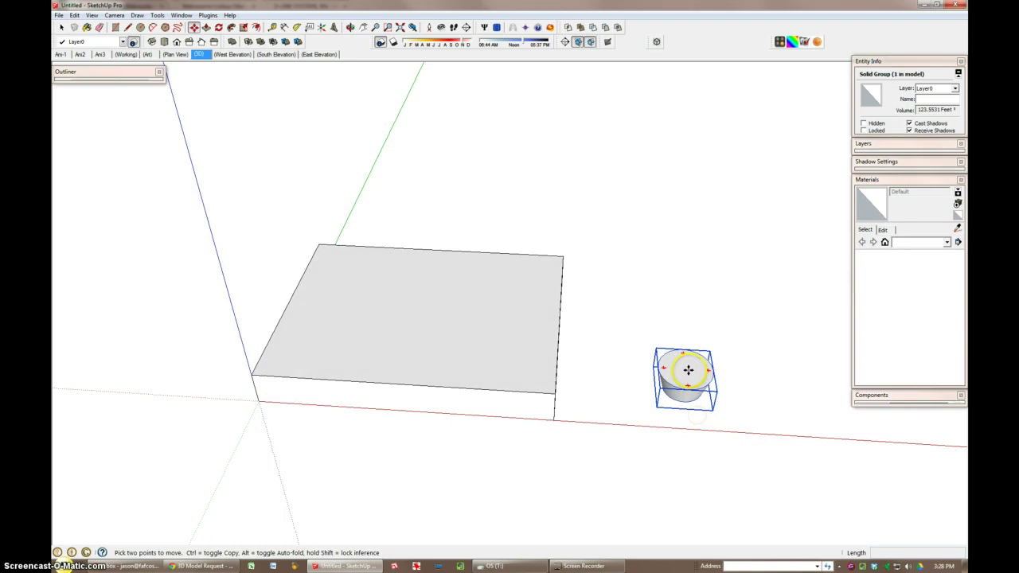
pyautogui.moveTo(685, 371); pyautogui.dragTo(300, 351)
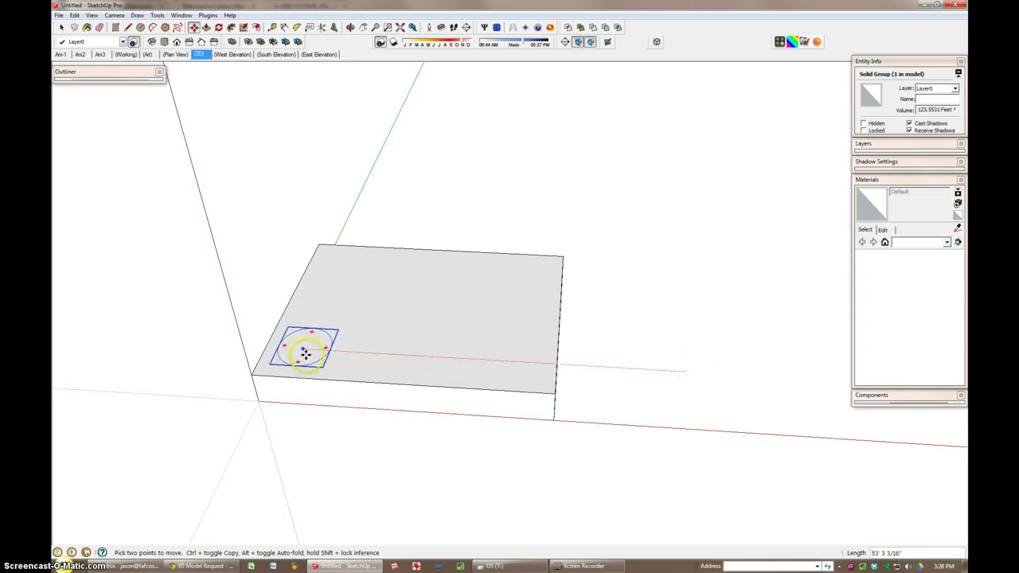
pyautogui.click(299, 350)
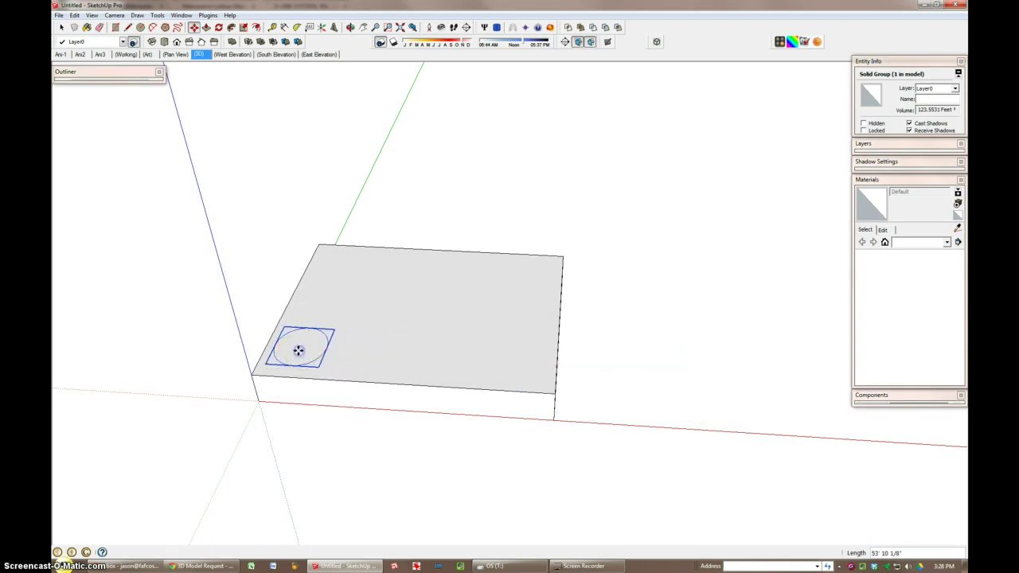
# Step: Copy the cup further back on the box top and select the column of three cups
pyautogui.press('ctrl')
pyautogui.click(305, 351)
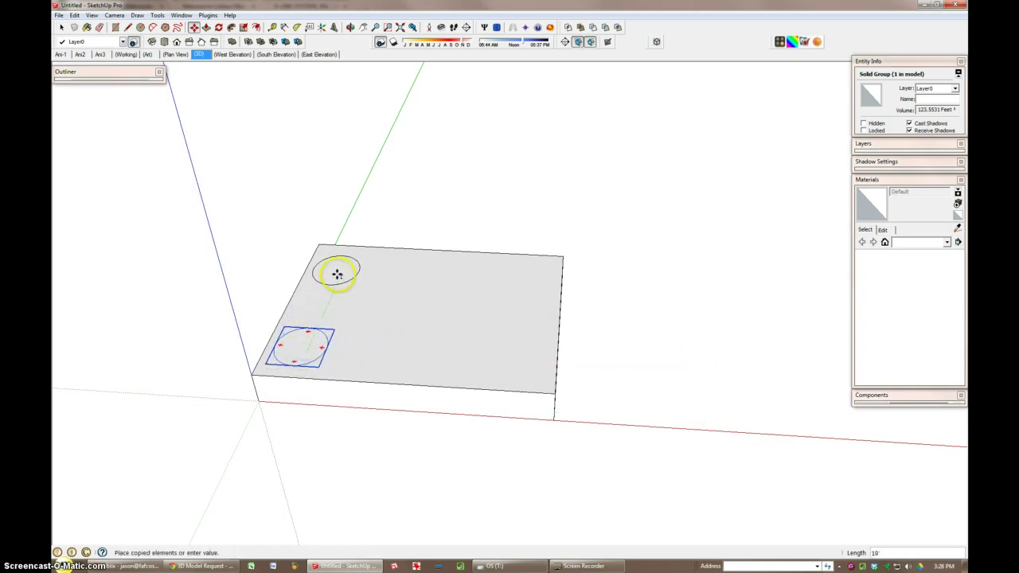
pyautogui.click(339, 273)
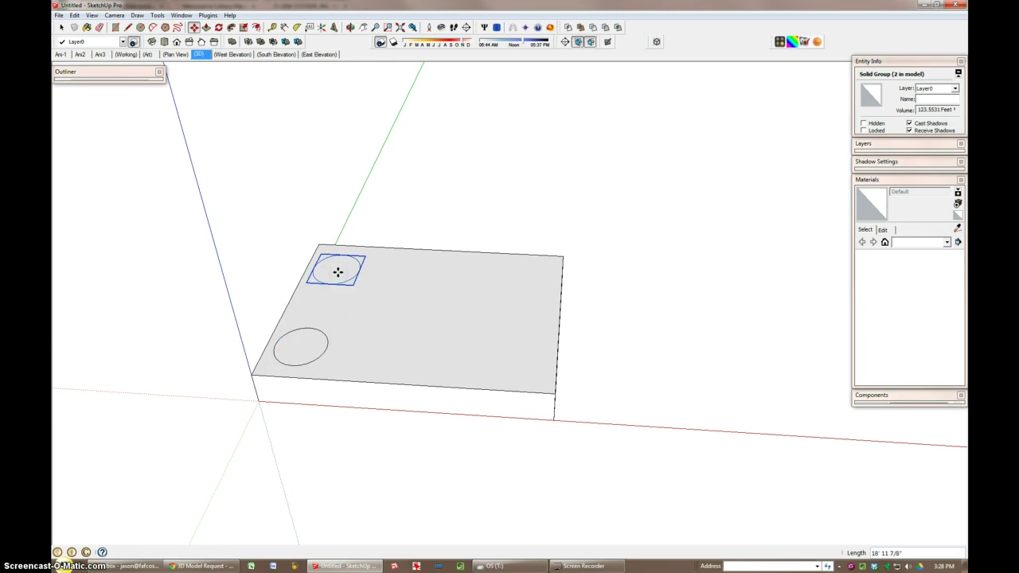
pyautogui.press('space')
pyautogui.click(338, 272)
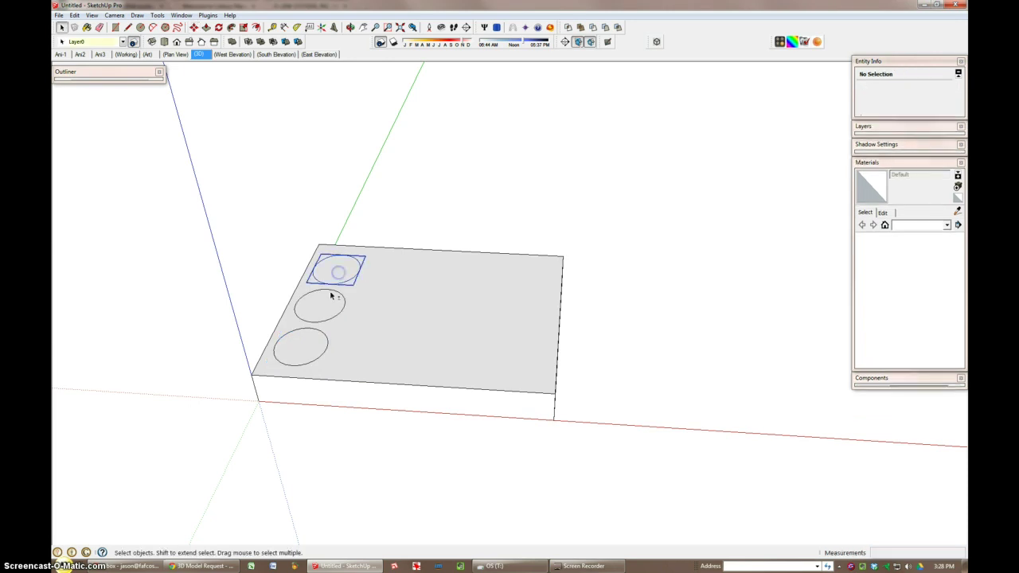
pyautogui.keyDown('shift'); pyautogui.click(324, 307); pyautogui.keyUp('shift')
pyautogui.keyDown('shift'); pyautogui.click(308, 348); pyautogui.keyUp('shift')
# Step: Copy the column to the box's right side and array it into four evenly spaced columns
pyautogui.press('m')
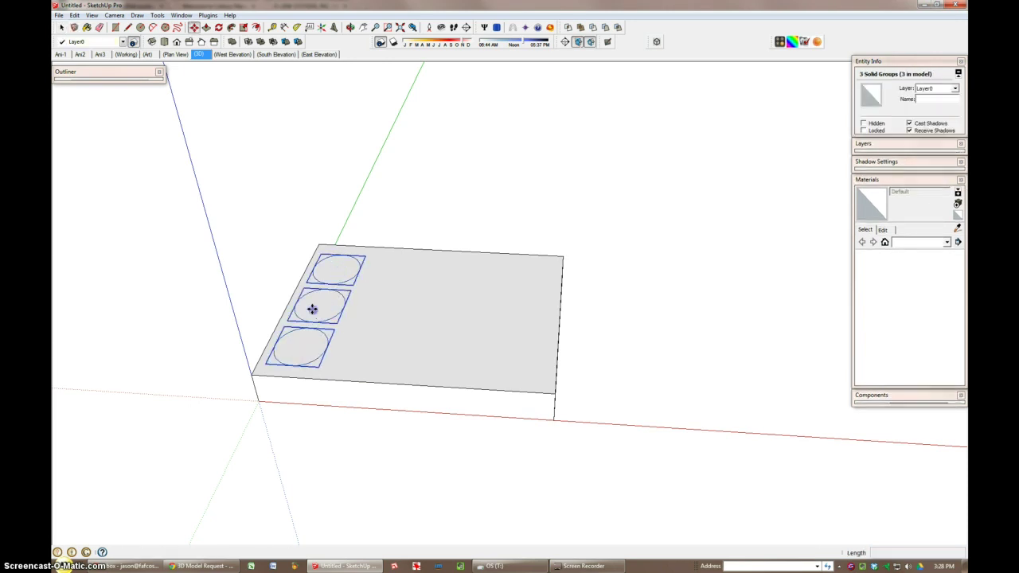
pyautogui.press('ctrl')
pyautogui.click(314, 311)
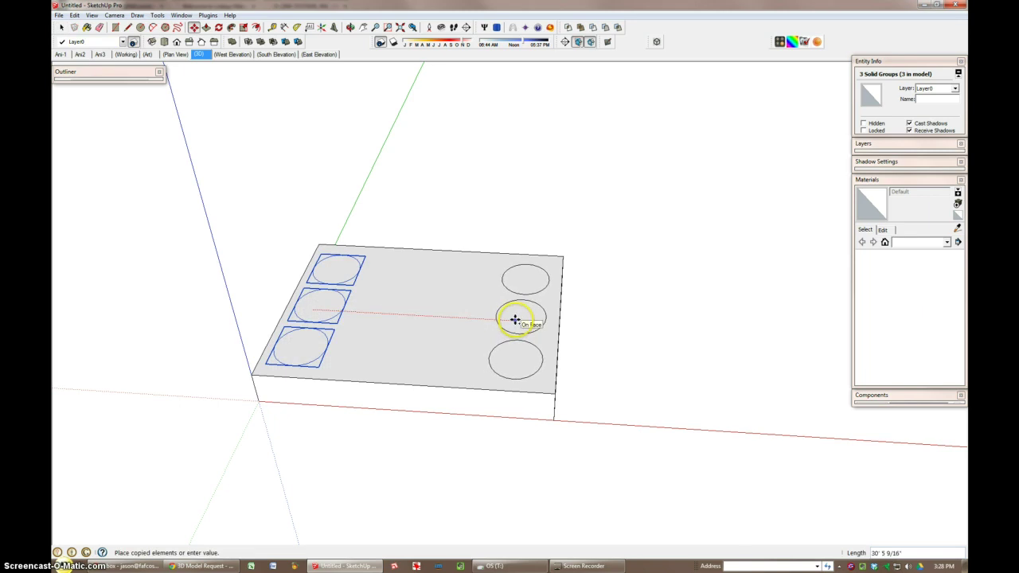
pyautogui.click(517, 319)
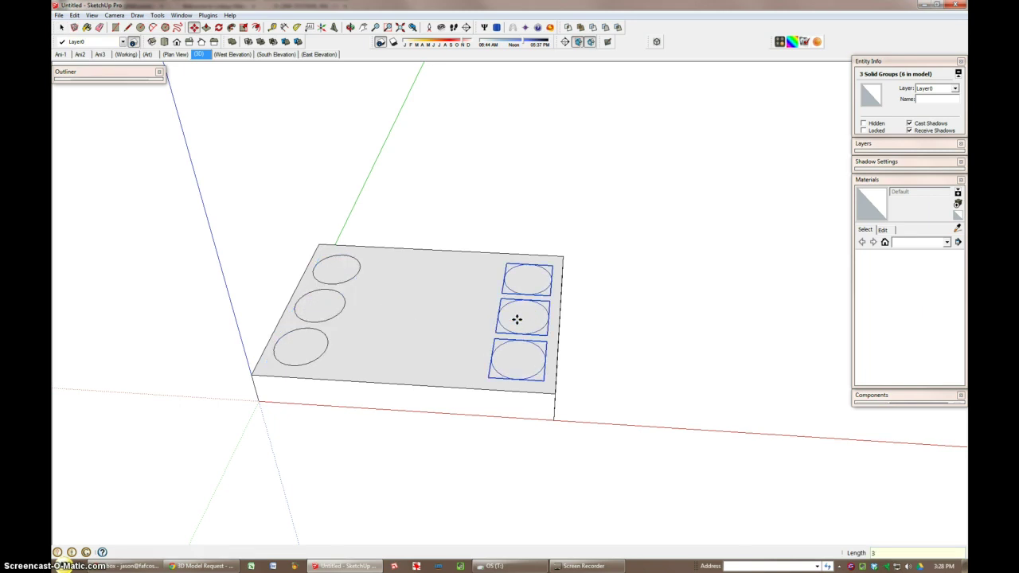
pyautogui.write('/')
pyautogui.press('Return')
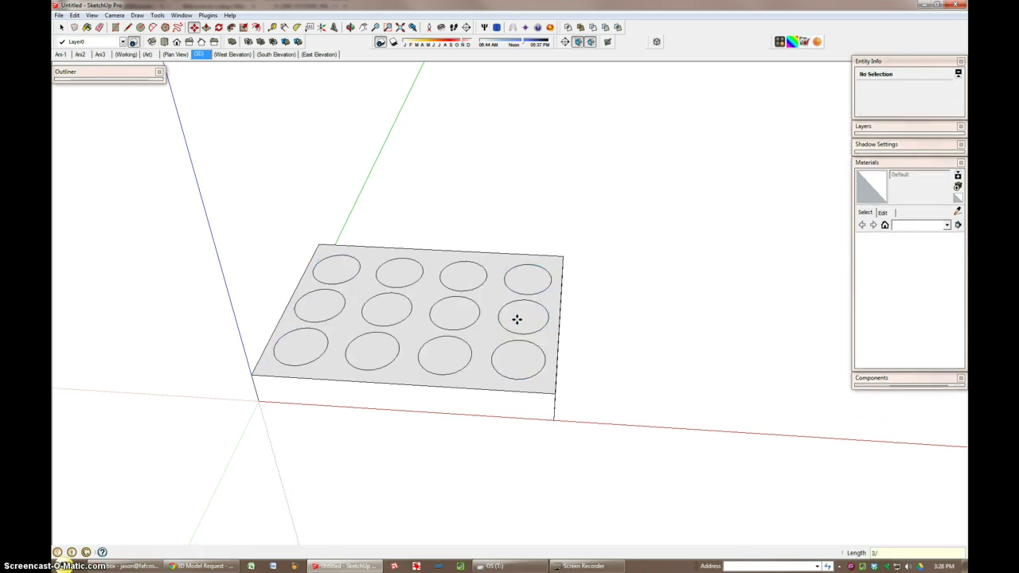
pyautogui.press('space')
pyautogui.click(211, 231)
# Step: Intersect all the cups with the box, then explode the groups into the slab
pyautogui.moveTo(179, 210); pyautogui.dragTo(635, 471)
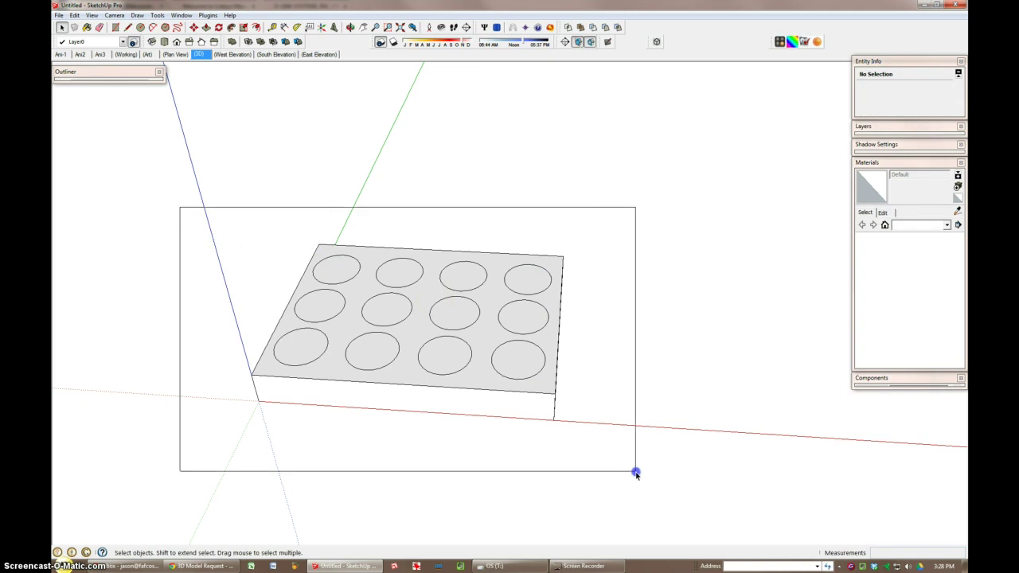
pyautogui.rightClick(524, 319)
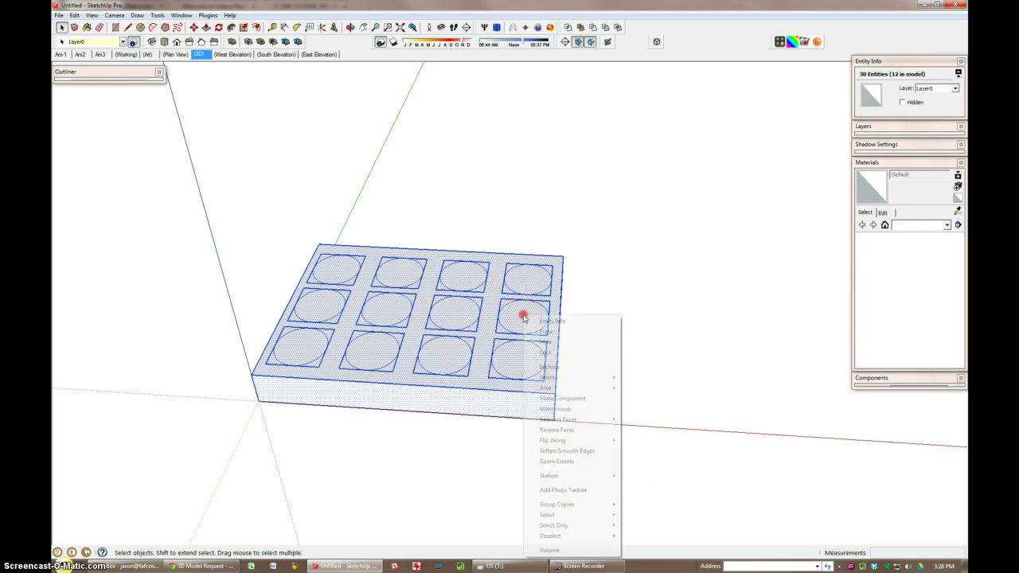
pyautogui.moveTo(558, 420)
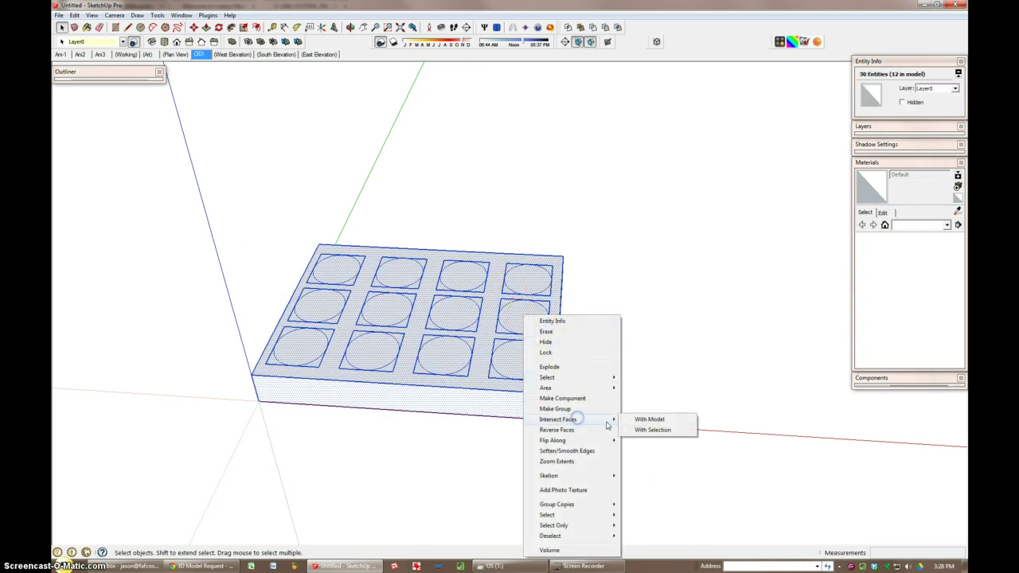
pyautogui.click(649, 420)
pyautogui.rightClick(522, 325)
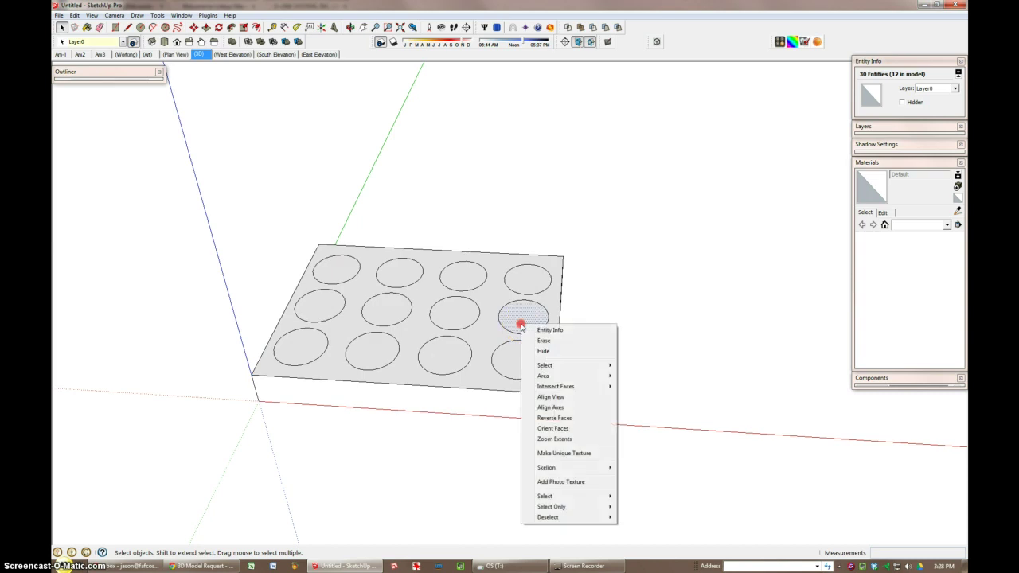
pyautogui.press('Escape')
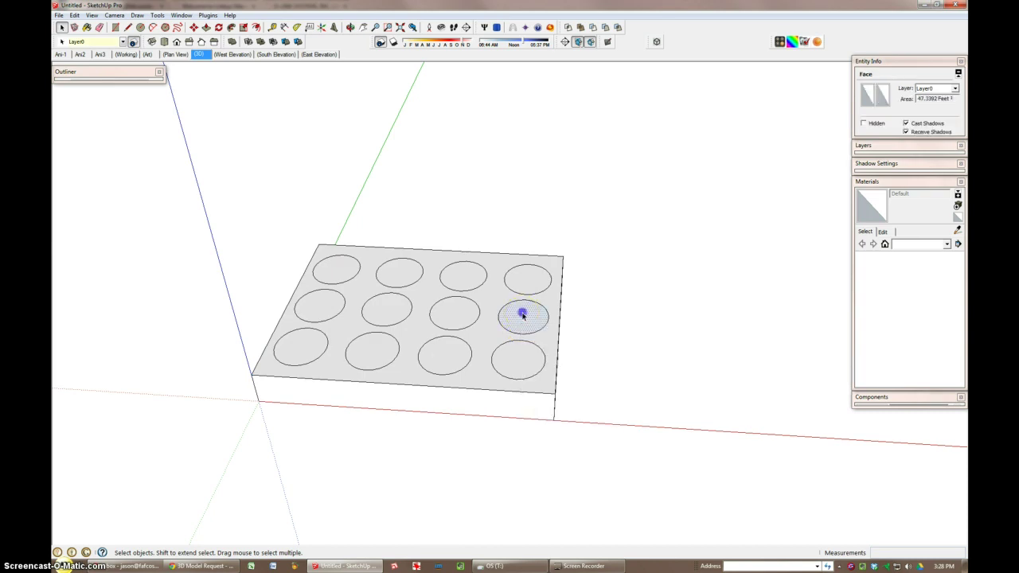
pyautogui.click(273, 218)
pyautogui.moveTo(242, 208); pyautogui.dragTo(641, 473)
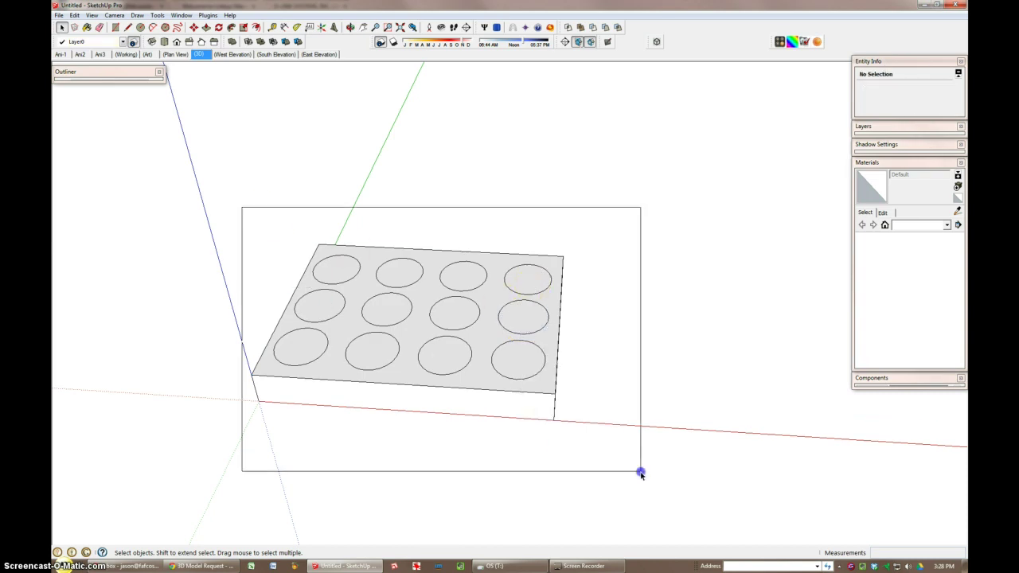
pyautogui.rightClick(421, 324)
pyautogui.click(450, 134)
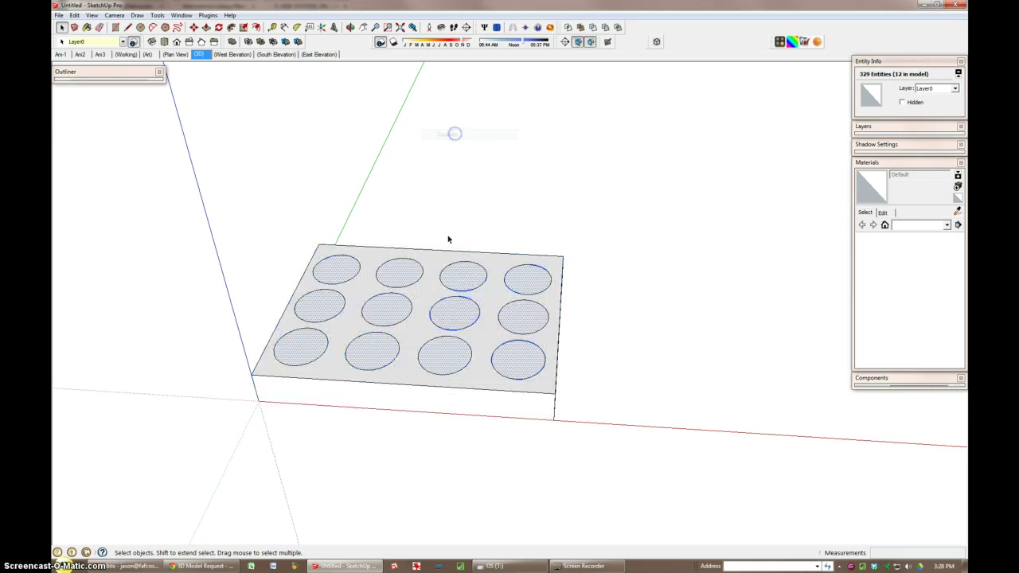
# Step: Delete the right-column and bottom-row circle faces one by one
pyautogui.click(528, 278)
pyautogui.press('Delete')
pyautogui.click(525, 318)
pyautogui.press('Delete')
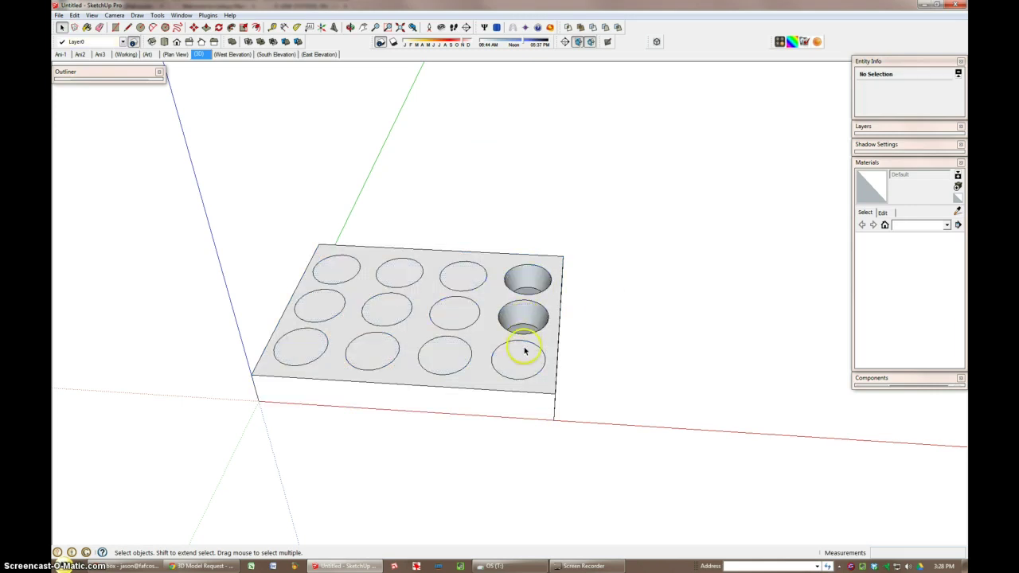
pyautogui.press('Delete')
pyautogui.click(445, 356)
pyautogui.press('Delete')
pyautogui.click(454, 313)
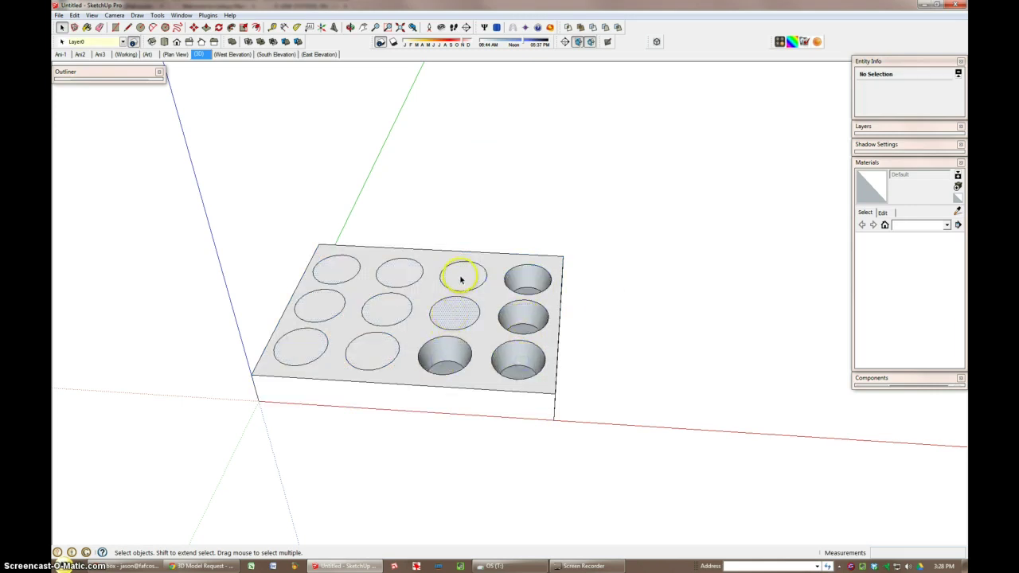
# Step: Select the remaining circle faces and delete them, leaving twelve holes in the slab
pyautogui.keyDown('shift'); pyautogui.click(393, 306); pyautogui.keyUp('shift')
pyautogui.keyDown('shift'); pyautogui.click(354, 342); pyautogui.keyUp('shift')
pyautogui.keyDown('shift'); pyautogui.click(312, 344); pyautogui.keyUp('shift')
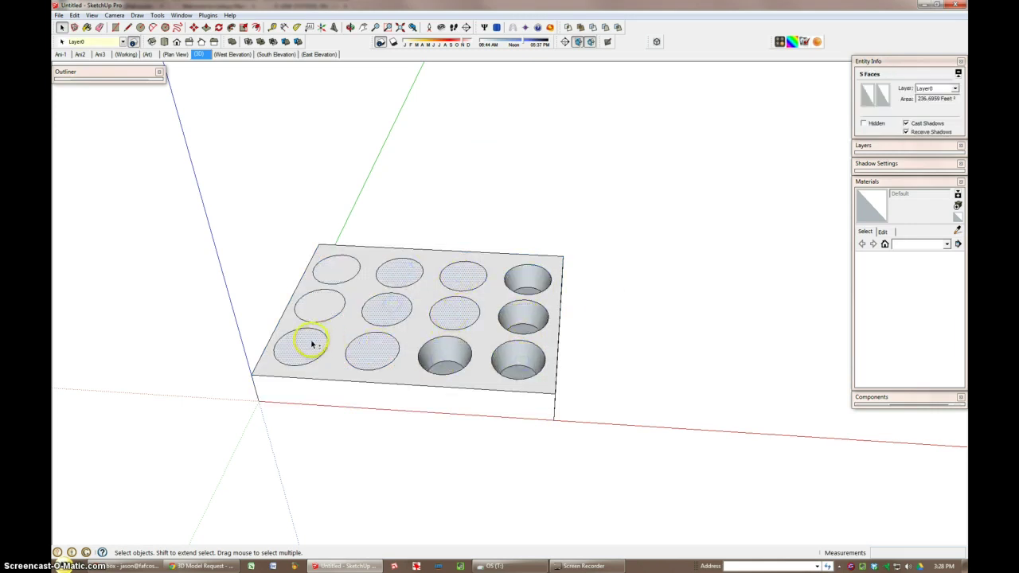
pyautogui.keyDown('shift'); pyautogui.click(319, 306); pyautogui.keyUp('shift')
pyautogui.keyDown('shift'); pyautogui.click(333, 275); pyautogui.keyUp('shift')
pyautogui.press('Delete')
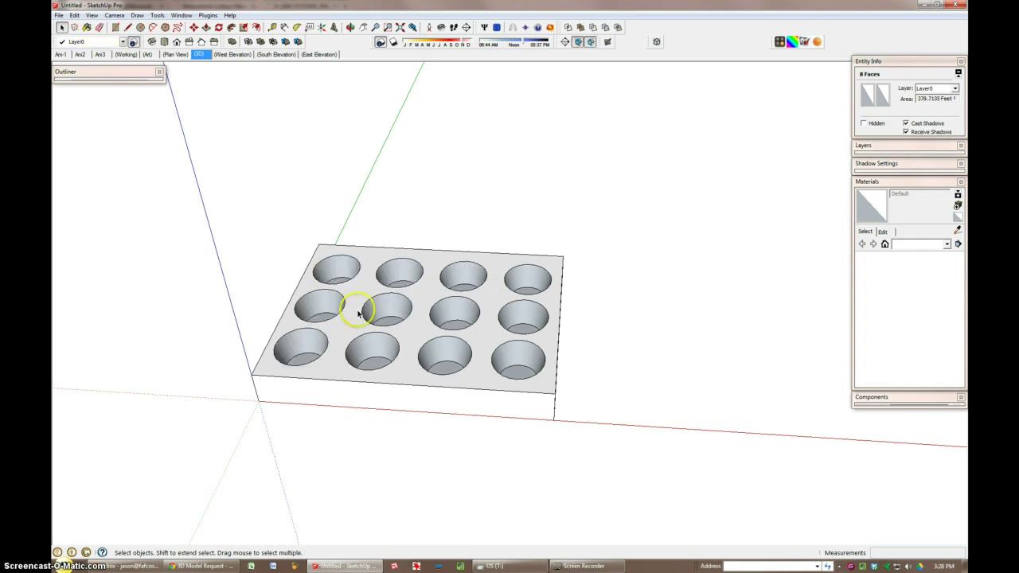
pyautogui.moveTo(364, 335)
pyautogui.mouseDown(button='middle')
pyautogui.moveTo(391, 403)
pyautogui.moveTo(677, 390)
pyautogui.moveTo(744, 337)
pyautogui.mouseUp(button='middle')
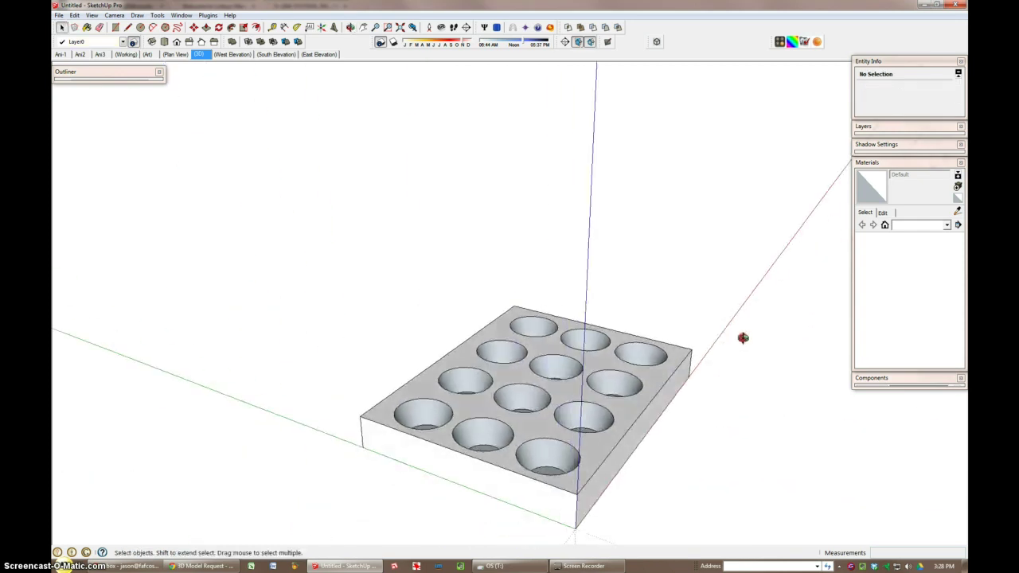
# Step: Select the bottom faces of all twelve holes
pyautogui.moveTo(410, 323)
pyautogui.mouseDown(button='middle')
pyautogui.moveTo(476, 358)
pyautogui.moveTo(693, 376)
pyautogui.mouseUp(button='middle')
pyautogui.scroll(2, 502, 419)
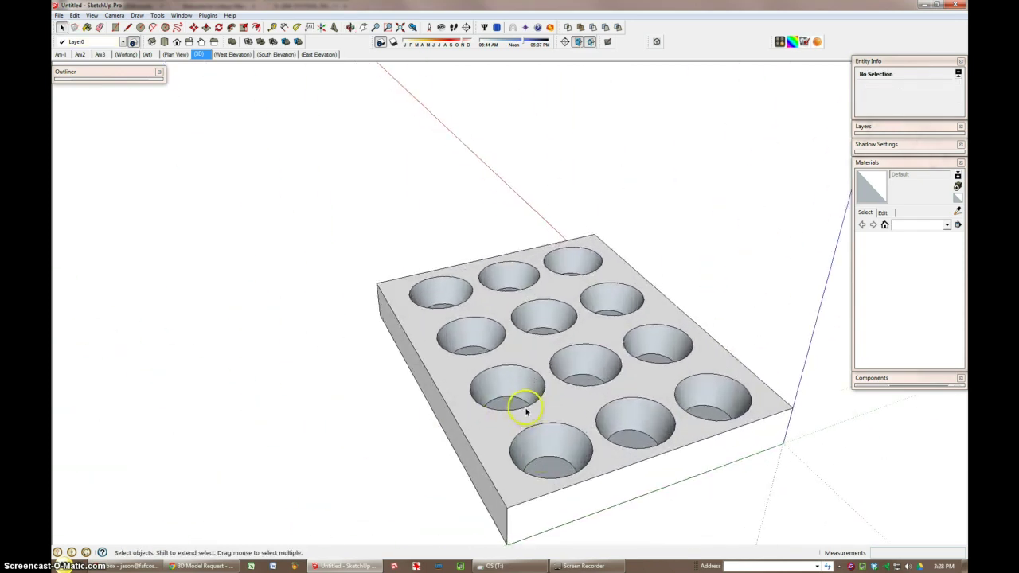
pyautogui.click(514, 404)
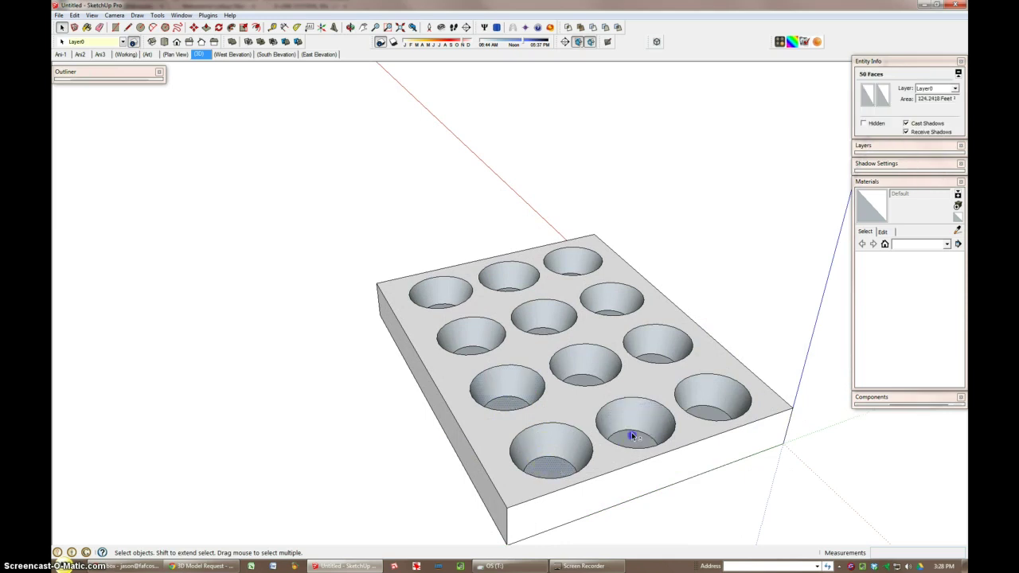
pyautogui.keyDown('ctrl'); pyautogui.click(658, 363); pyautogui.keyUp('ctrl')
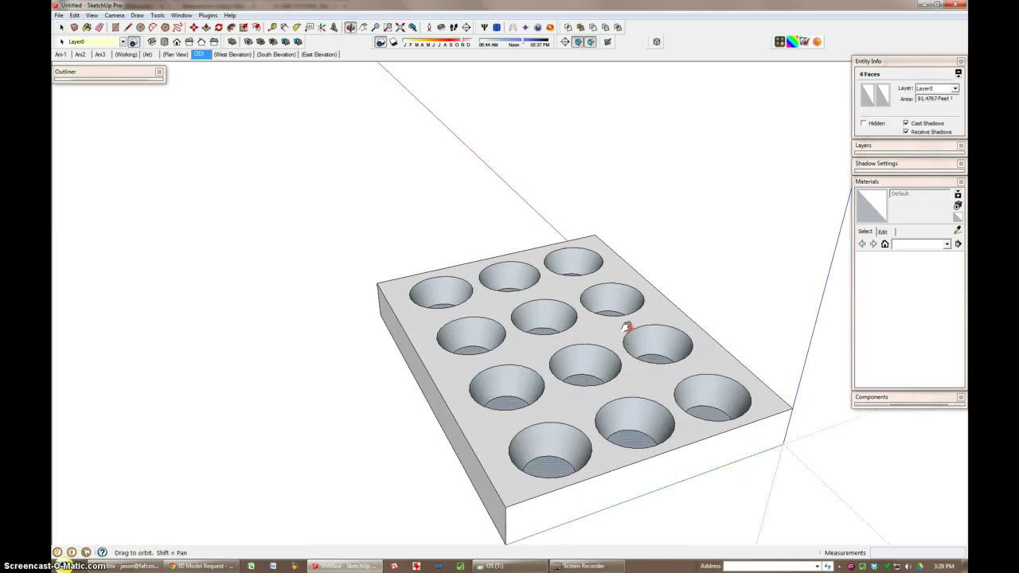
pyautogui.moveTo(658, 363); pyautogui.dragTo(654, 393, button='middle')
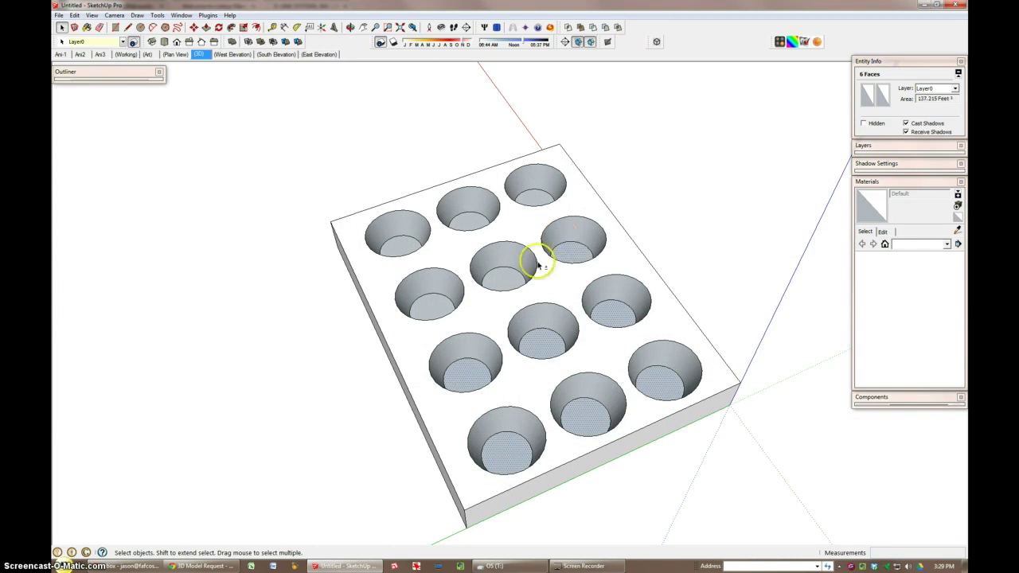
pyautogui.keyDown('ctrl'); pyautogui.click(503, 275); pyautogui.keyUp('ctrl')
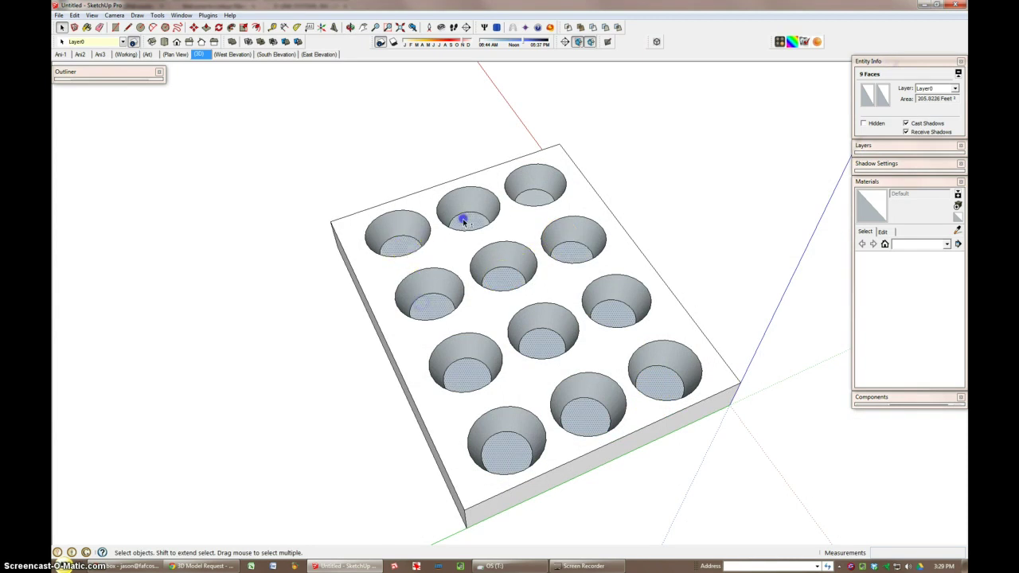
pyautogui.keyDown('ctrl'); pyautogui.click(508, 364); pyautogui.keyUp('ctrl')
pyautogui.moveTo(508, 364); pyautogui.dragTo(523, 373, button='middle')
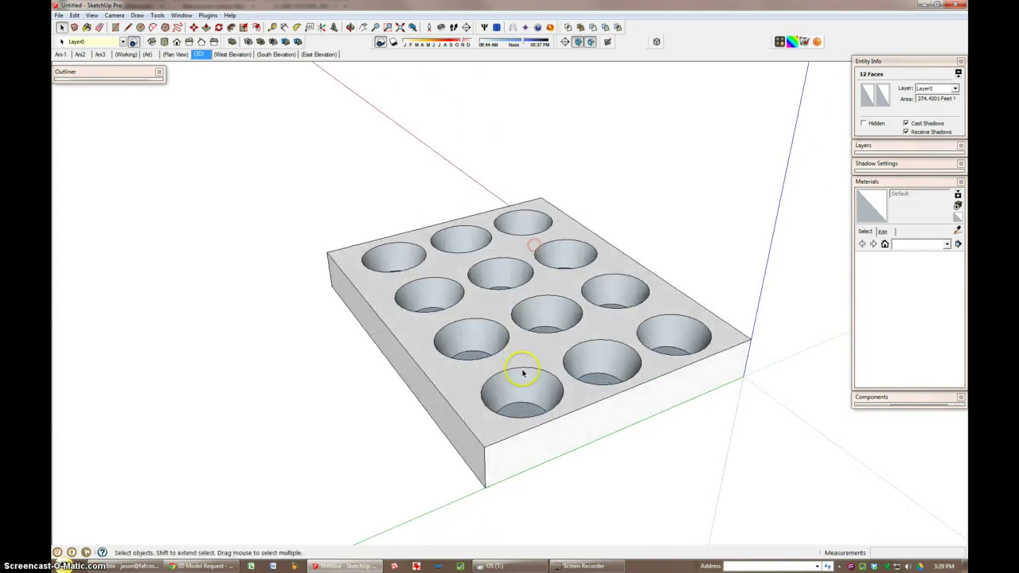
# Step: Move the hole bottoms straight up above the slab to form tapered cones
pyautogui.press('m')
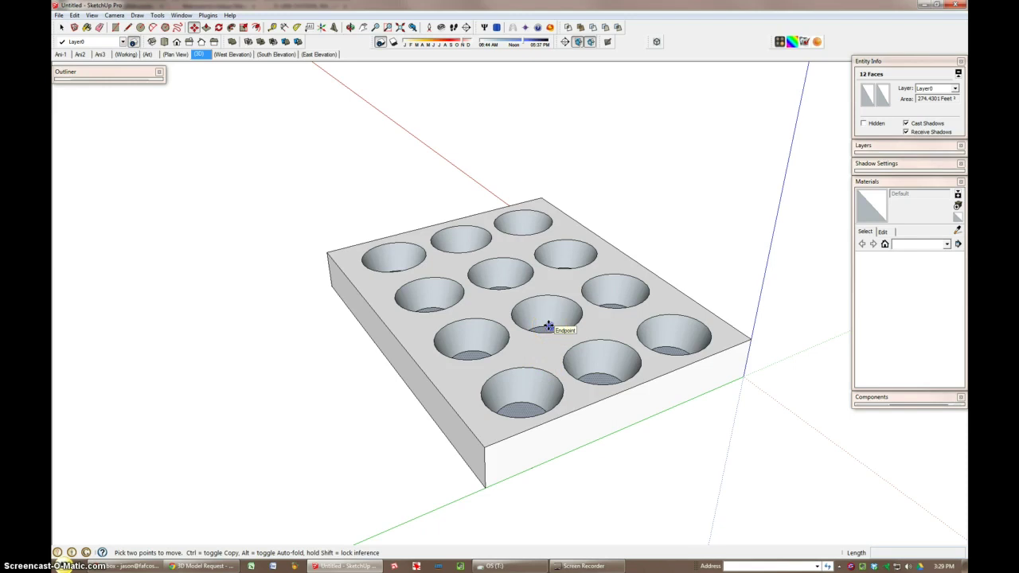
pyautogui.click(549, 326)
pyautogui.moveTo(547, 313); pyautogui.dragTo(553, 304)
pyautogui.moveTo(525, 388)
pyautogui.mouseDown(button='middle')
pyautogui.moveTo(605, 332)
pyautogui.moveTo(628, 264)
pyautogui.moveTo(614, 237)
pyautogui.moveTo(269, 421)
pyautogui.moveTo(520, 360)
pyautogui.moveTo(507, 310)
pyautogui.mouseUp(button='middle')
pyautogui.moveTo(507, 309); pyautogui.dragTo(509, 256)
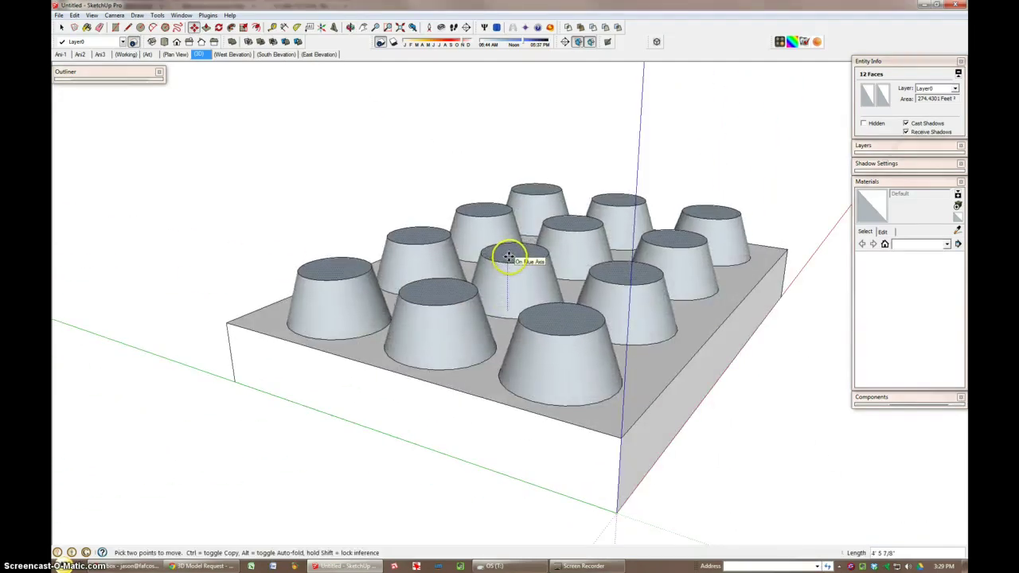
# Step: Select the whole model and rotate it upside down about a bottom slab corner
pyautogui.moveTo(391, 483); pyautogui.dragTo(490, 463, button='middle')
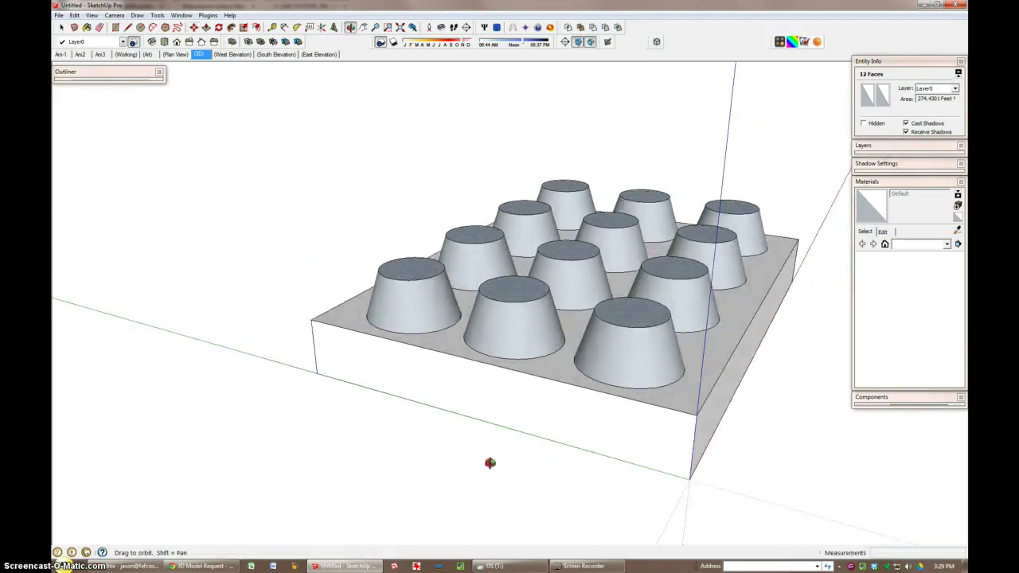
pyautogui.scroll(-3, 488, 462)
pyautogui.moveTo(305, 291)
pyautogui.mouseDown()
pyautogui.moveTo(557, 337)
pyautogui.moveTo(765, 518)
pyautogui.mouseUp()
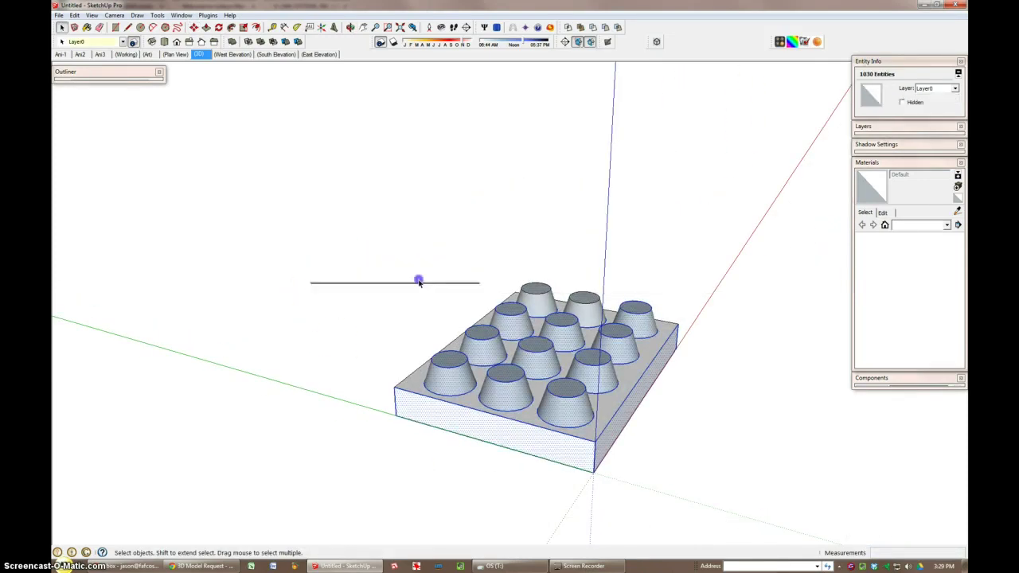
pyautogui.moveTo(305, 232); pyautogui.dragTo(649, 492)
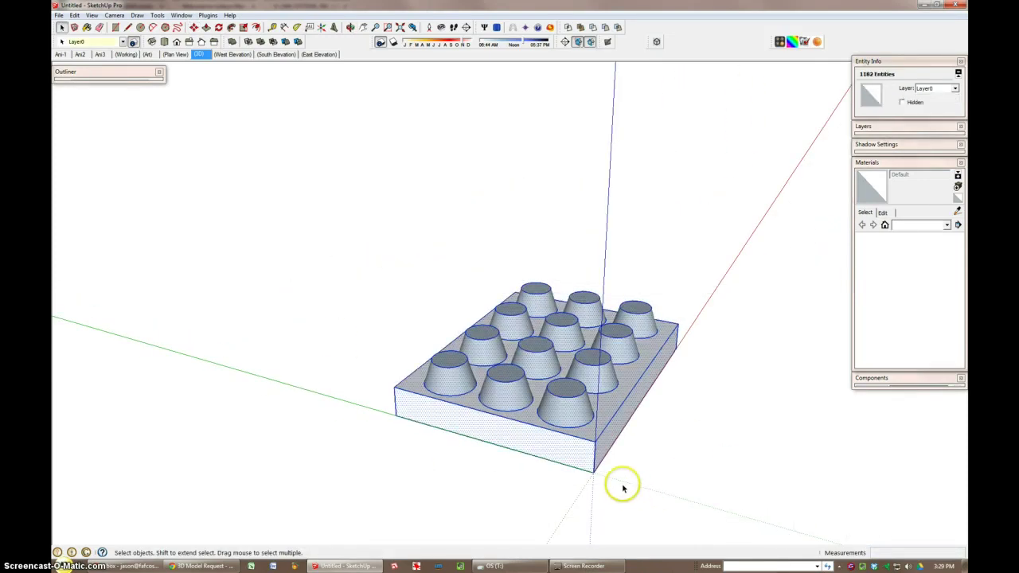
pyautogui.press('q')
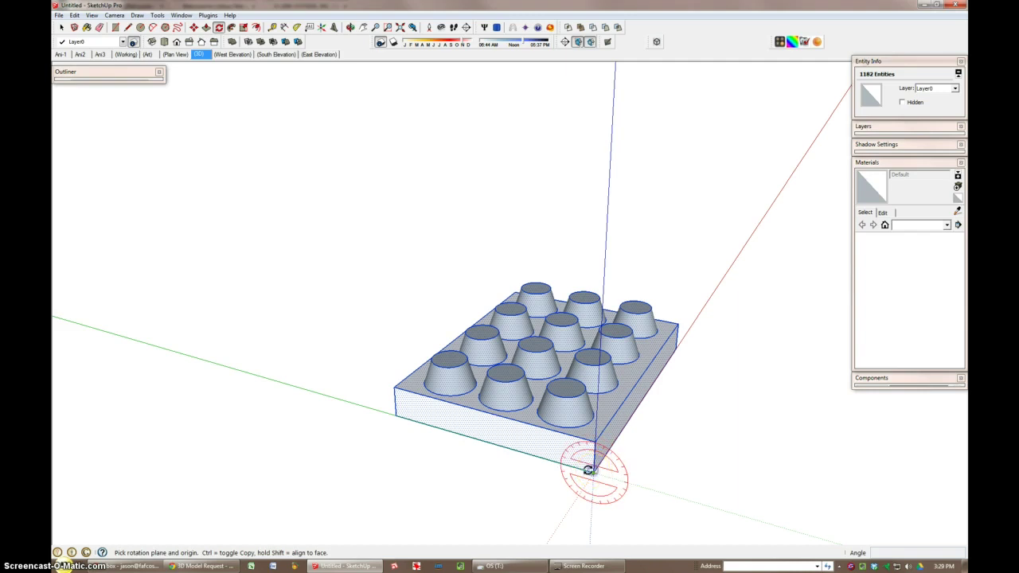
pyautogui.click(591, 472)
pyautogui.click(564, 465)
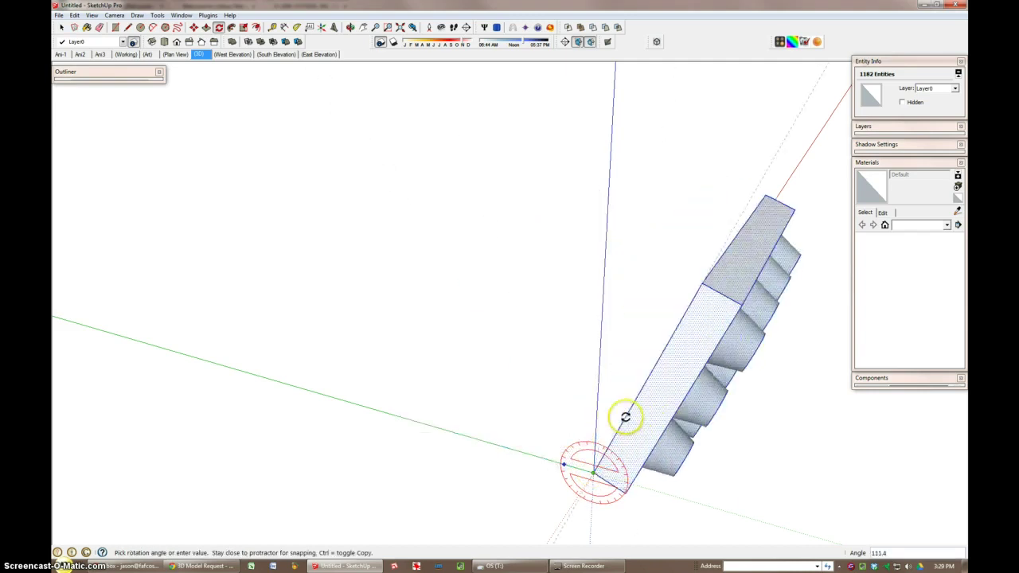
pyautogui.moveTo(626, 418)
pyautogui.mouseDown(button='middle')
pyautogui.moveTo(559, 272)
pyautogui.moveTo(568, 246)
pyautogui.mouseUp(button='middle')
pyautogui.moveTo(381, 331); pyautogui.dragTo(686, 401)
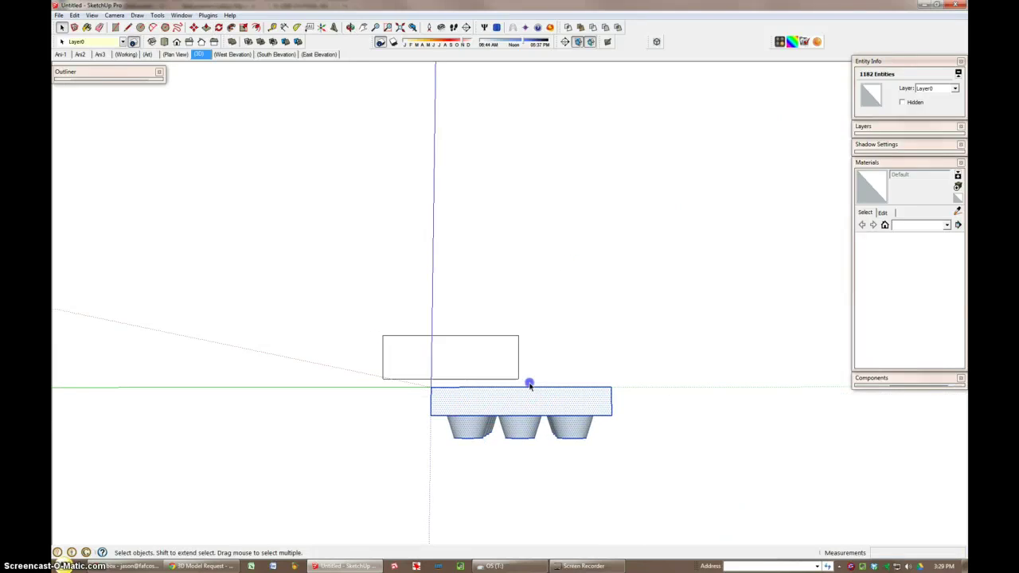
# Step: Erase the two stray edges at the tray corner, then select the whole tray
pyautogui.click(679, 401)
pyautogui.moveTo(621, 358); pyautogui.dragTo(624, 381, button='middle')
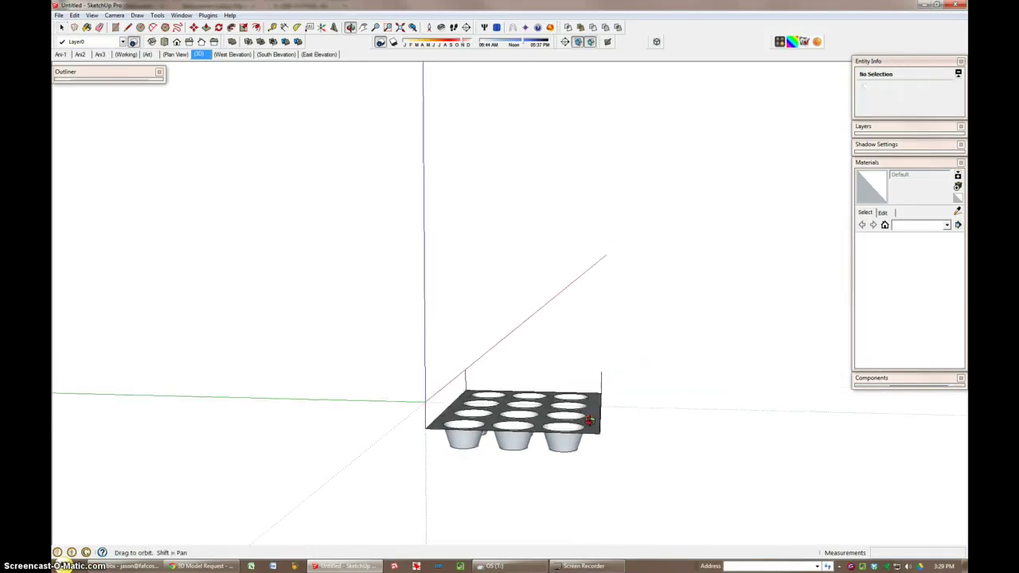
pyautogui.press('e')
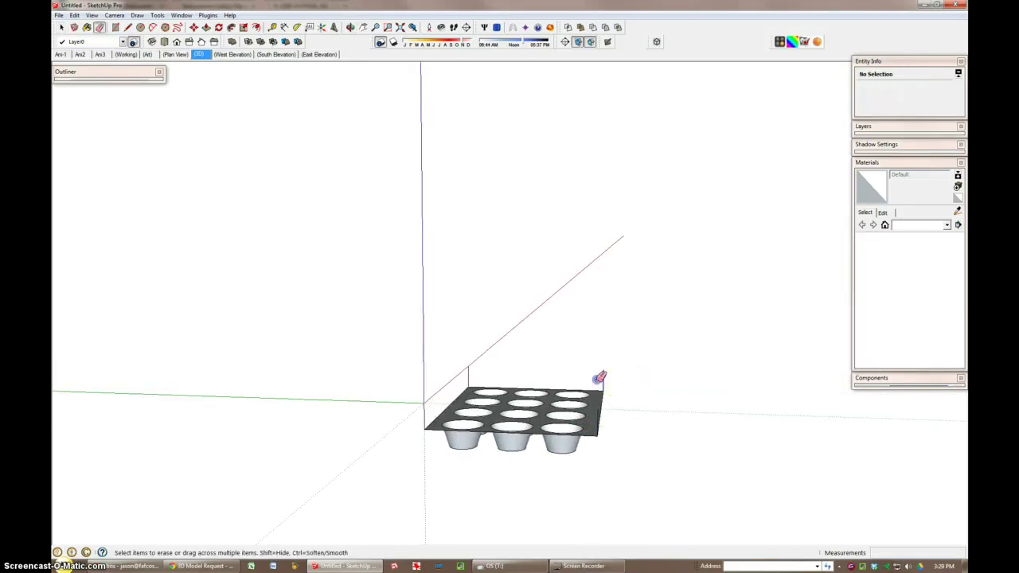
pyautogui.click(470, 375)
pyautogui.click(609, 422)
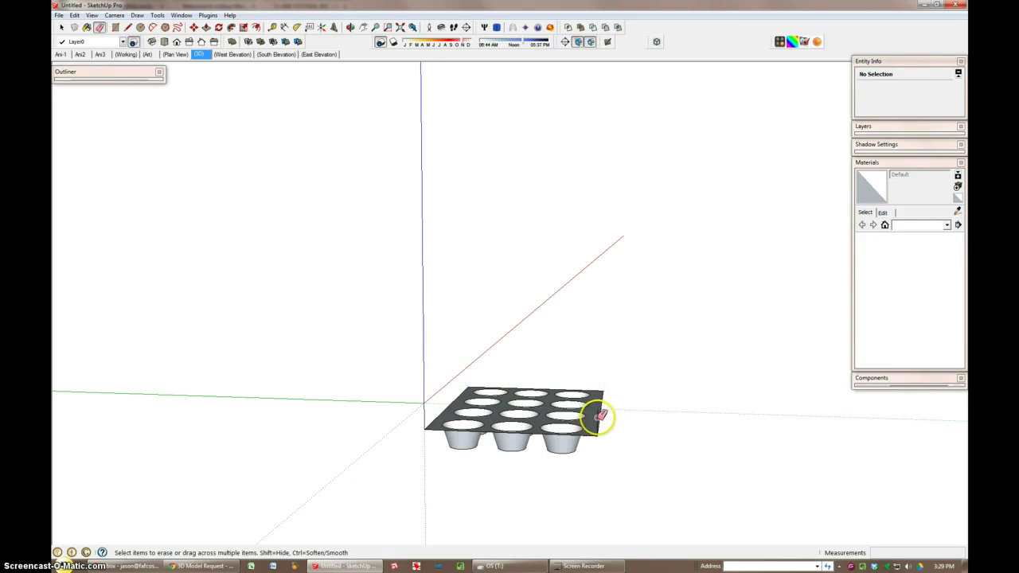
pyautogui.moveTo(599, 412)
pyautogui.mouseDown(button='middle')
pyautogui.moveTo(387, 459)
pyautogui.moveTo(364, 423)
pyautogui.mouseUp(button='middle')
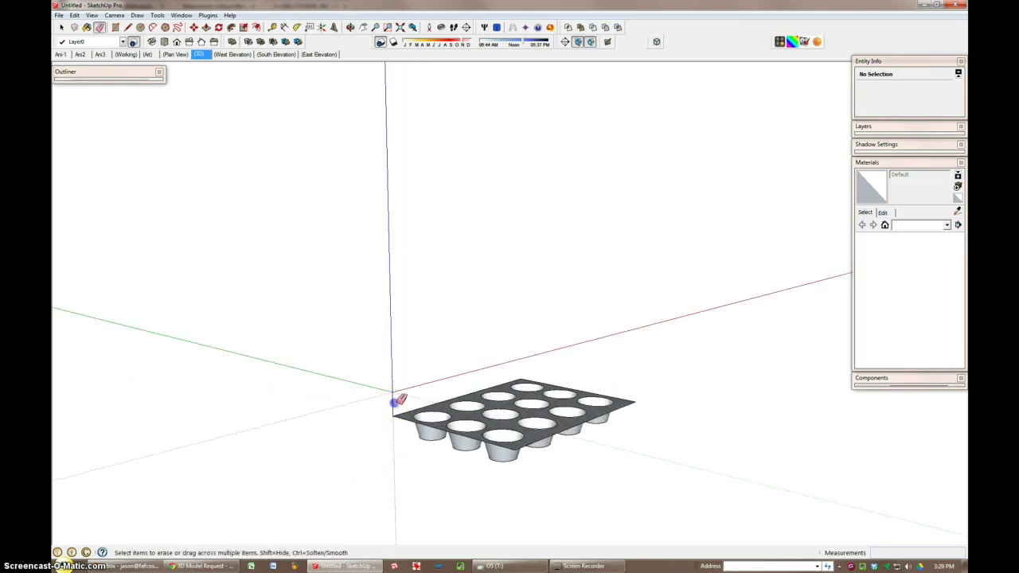
pyautogui.press('space')
pyautogui.moveTo(350, 332); pyautogui.dragTo(759, 487)
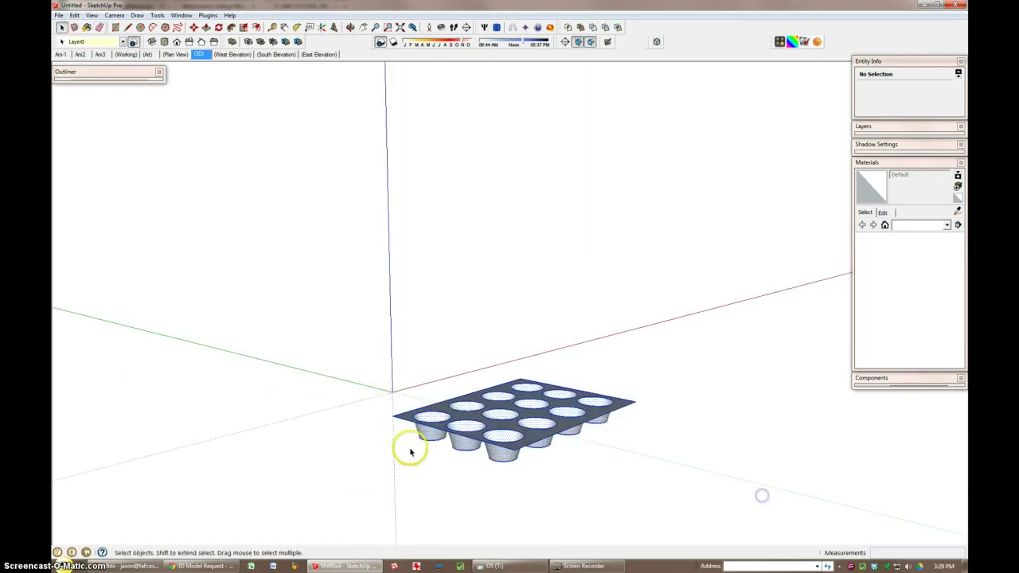
# Step: Move the tray along the red and green axes until its corner snaps to the origin
pyautogui.press('m')
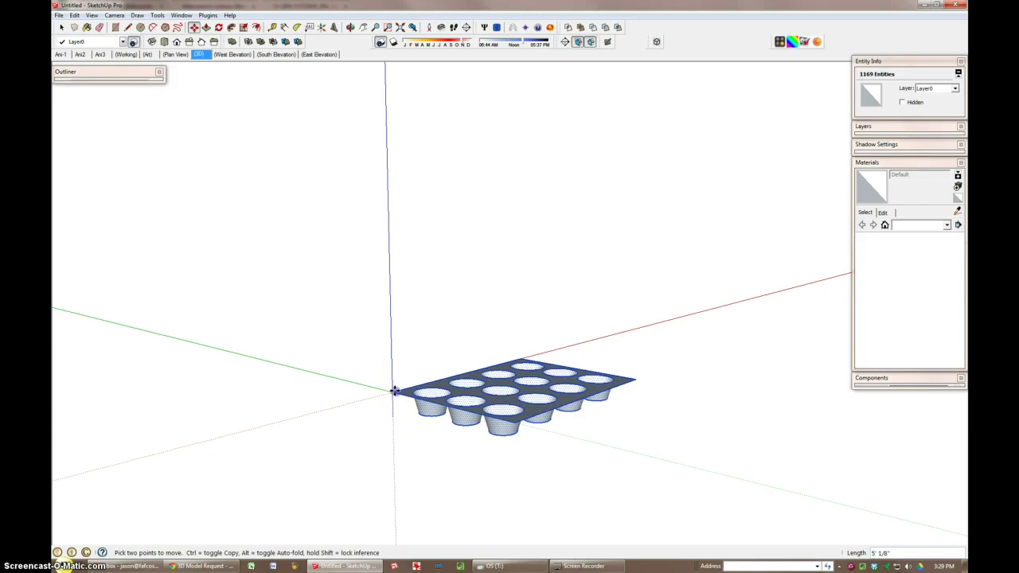
pyautogui.click(391, 391)
pyautogui.moveTo(420, 411); pyautogui.dragTo(392, 389)
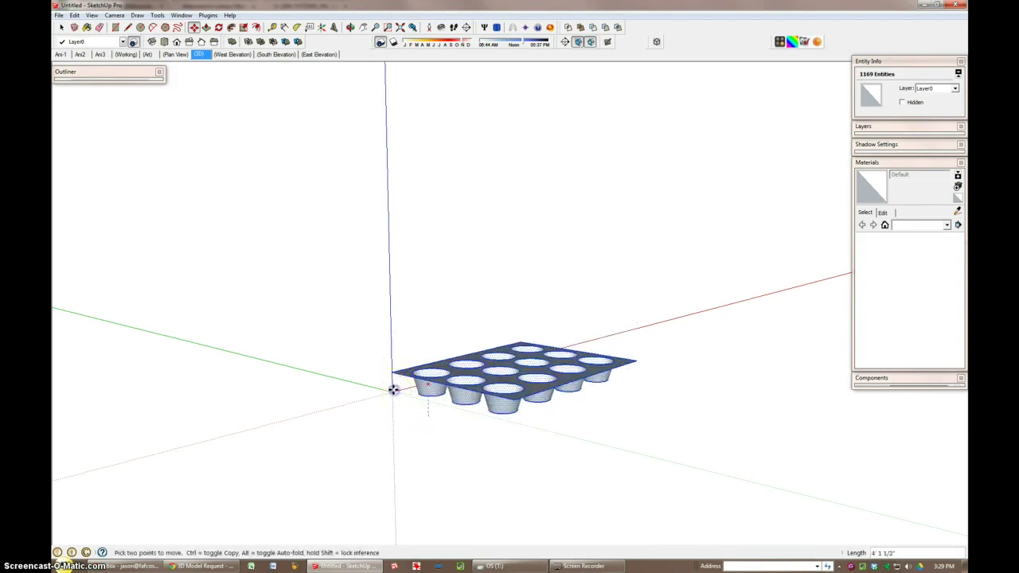
pyautogui.moveTo(450, 391); pyautogui.dragTo(603, 409, button='middle')
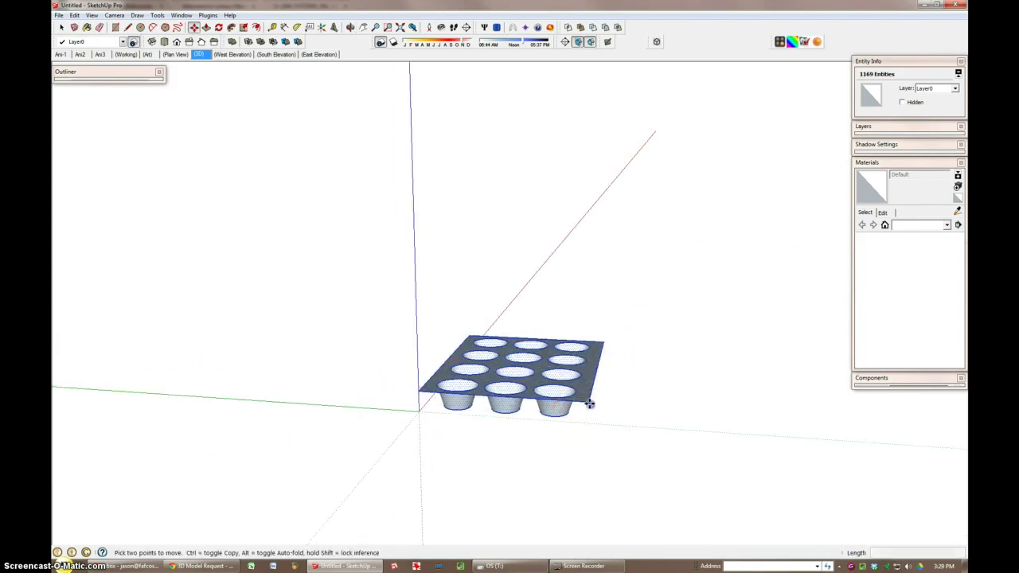
pyautogui.click(470, 403)
pyautogui.moveTo(470, 402); pyautogui.dragTo(417, 414)
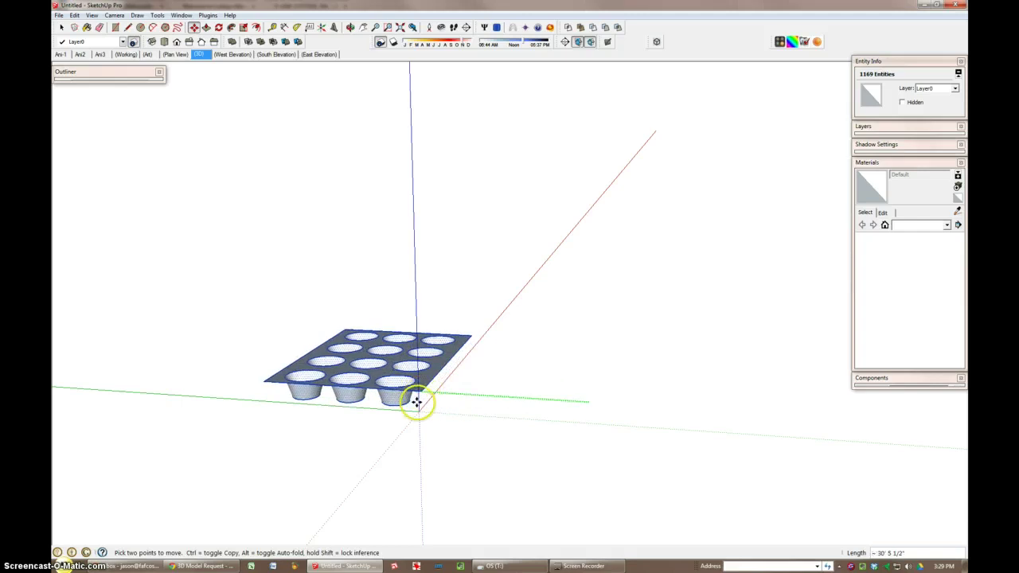
pyautogui.moveTo(484, 287)
pyautogui.mouseDown(button='middle')
pyautogui.moveTo(88, 353)
pyautogui.moveTo(203, 325)
pyautogui.moveTo(591, 391)
pyautogui.moveTo(398, 471)
pyautogui.moveTo(619, 451)
pyautogui.mouseUp(button='middle')
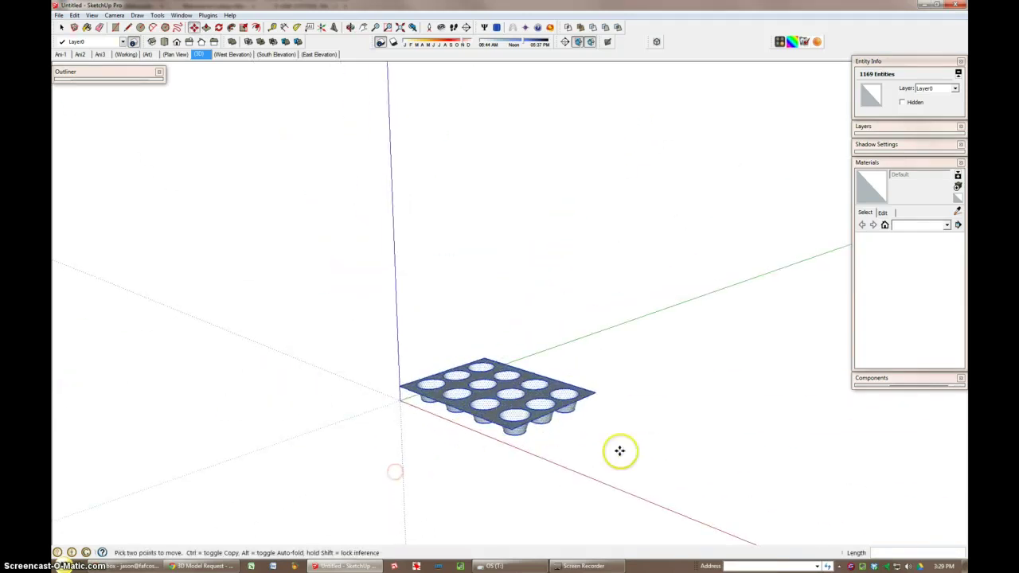
pyautogui.press('space')
pyautogui.click(572, 410)
# Step: Reverse the tray's top face so its front side faces up
pyautogui.scroll(3, 571, 410)
pyautogui.rightClick(466, 404)
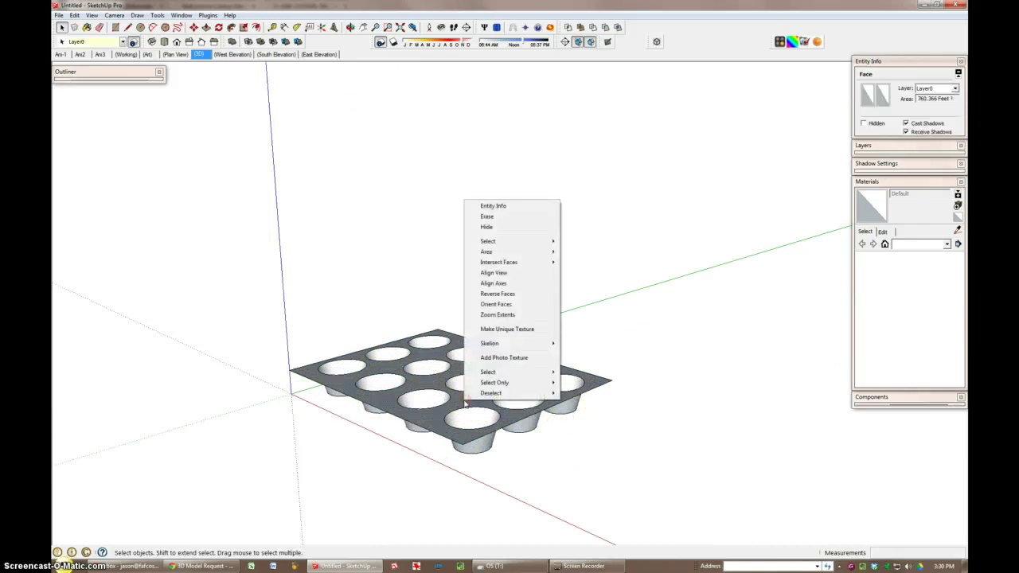
pyautogui.click(498, 294)
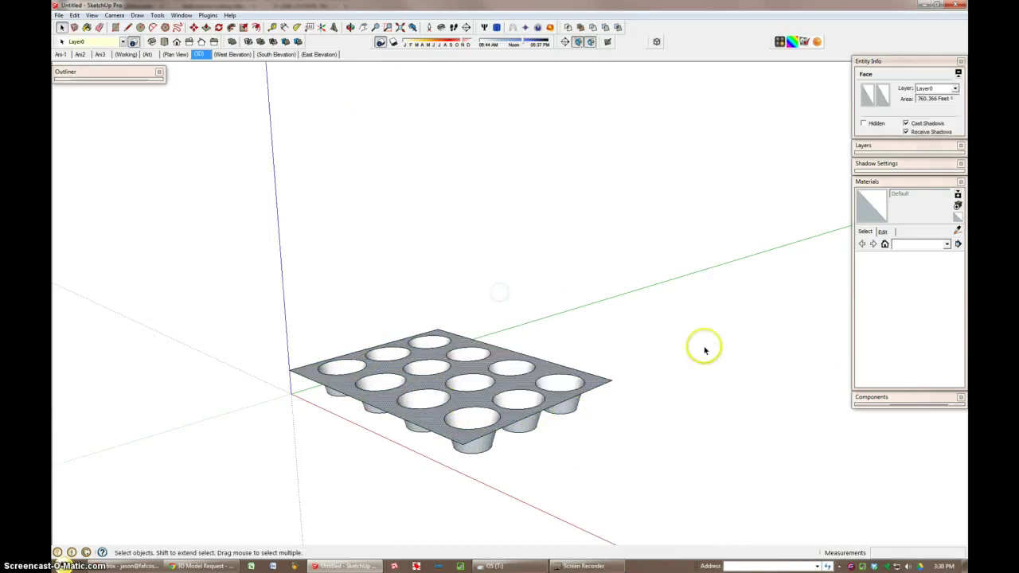
pyautogui.moveTo(690, 346); pyautogui.dragTo(670, 428, button='middle')
# Step: Paint the tray with Metal_Rough from the Metal materials collection
pyautogui.click(881, 183)
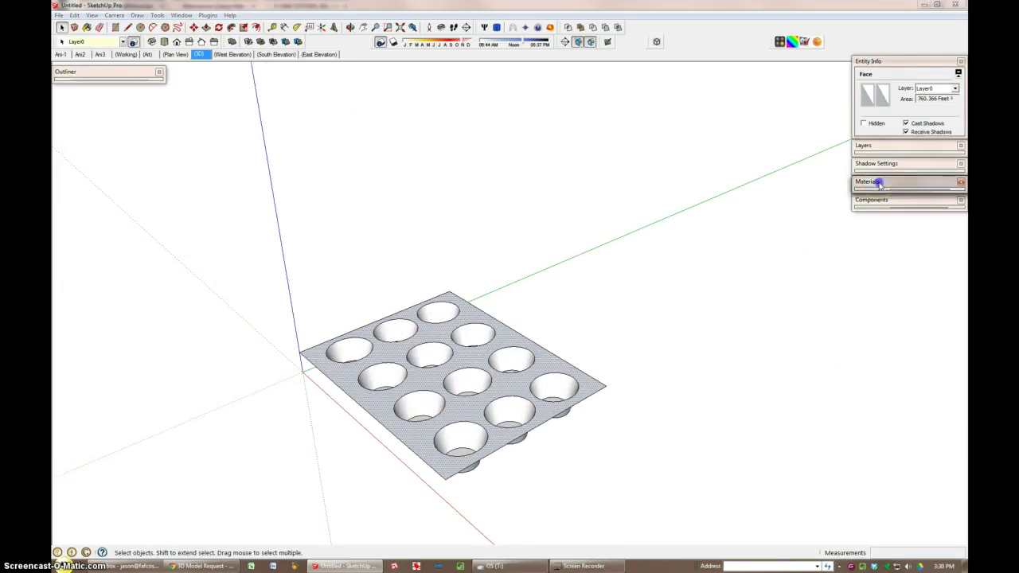
pyautogui.click(881, 183)
pyautogui.click(906, 243)
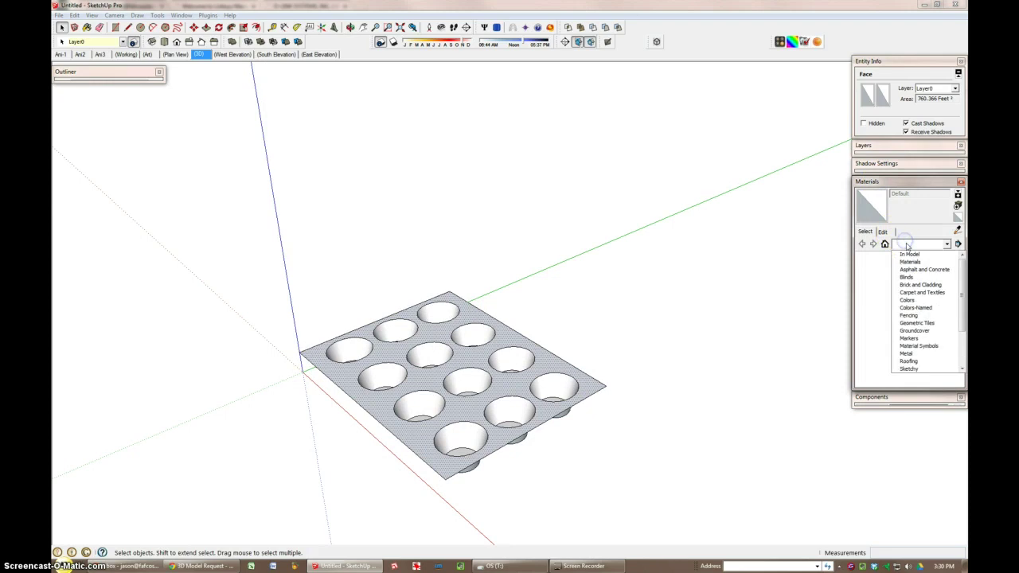
pyautogui.click(907, 353)
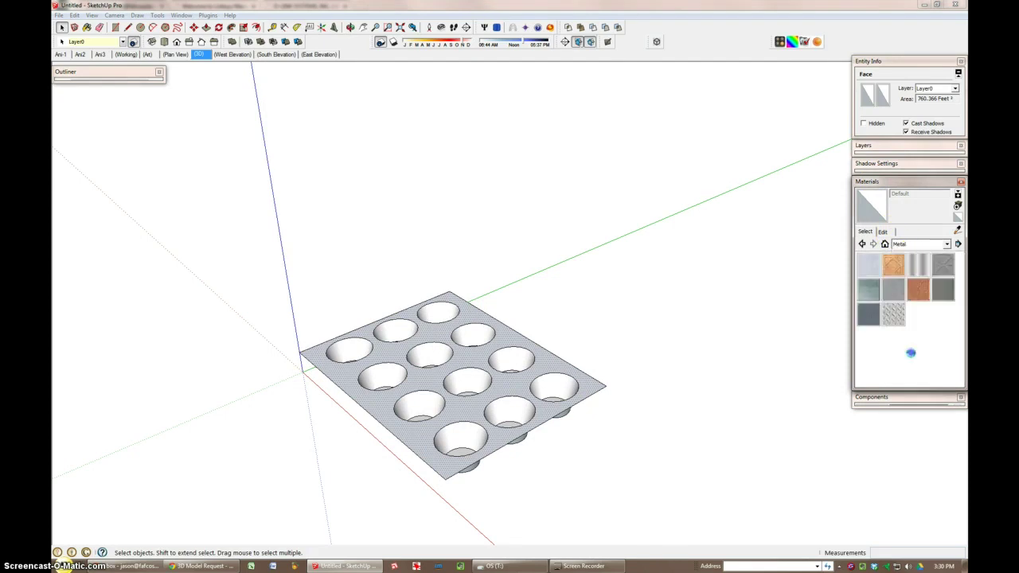
pyautogui.click(517, 387)
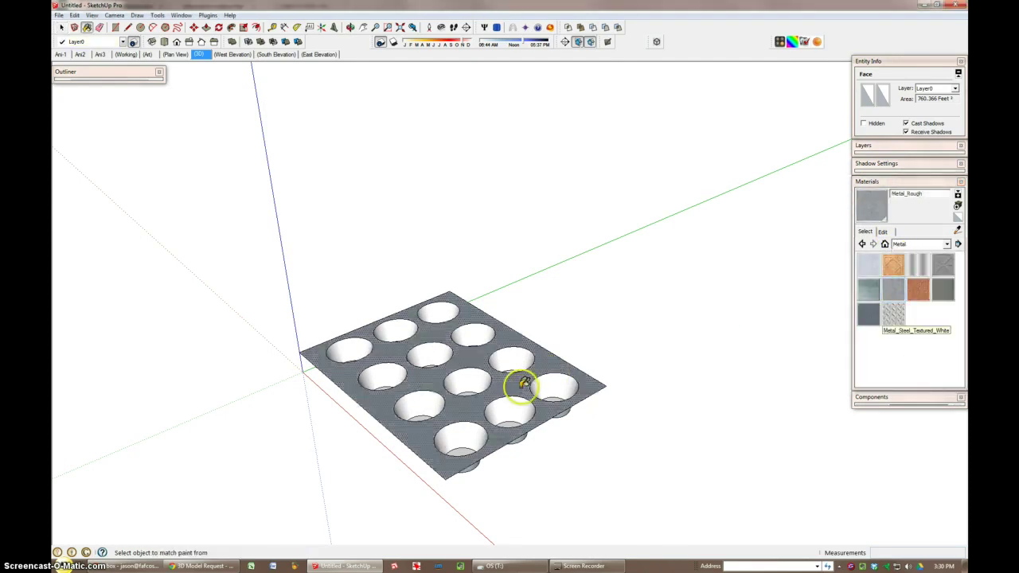
pyautogui.press('space')
pyautogui.click(516, 387)
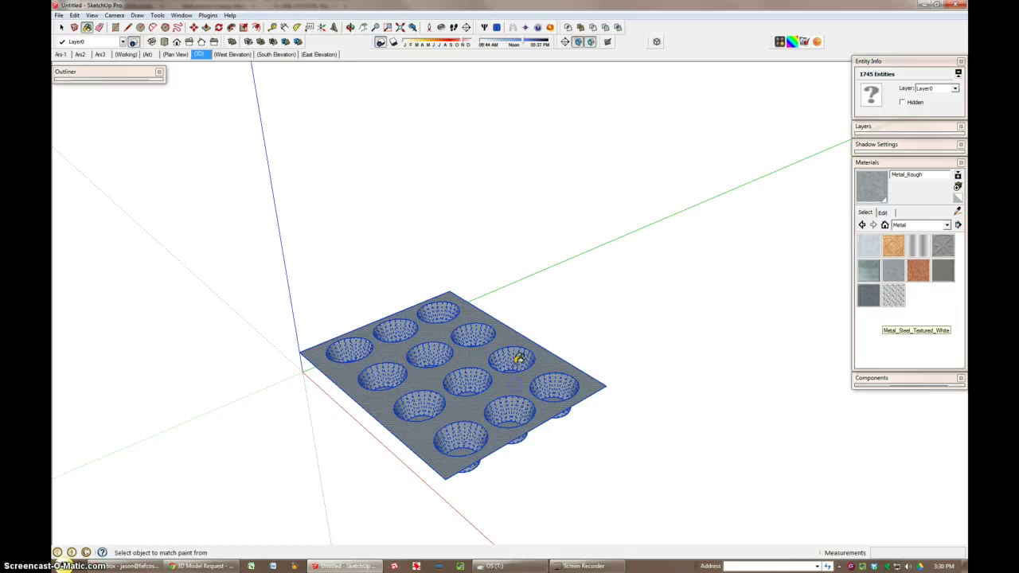
pyautogui.click(617, 402)
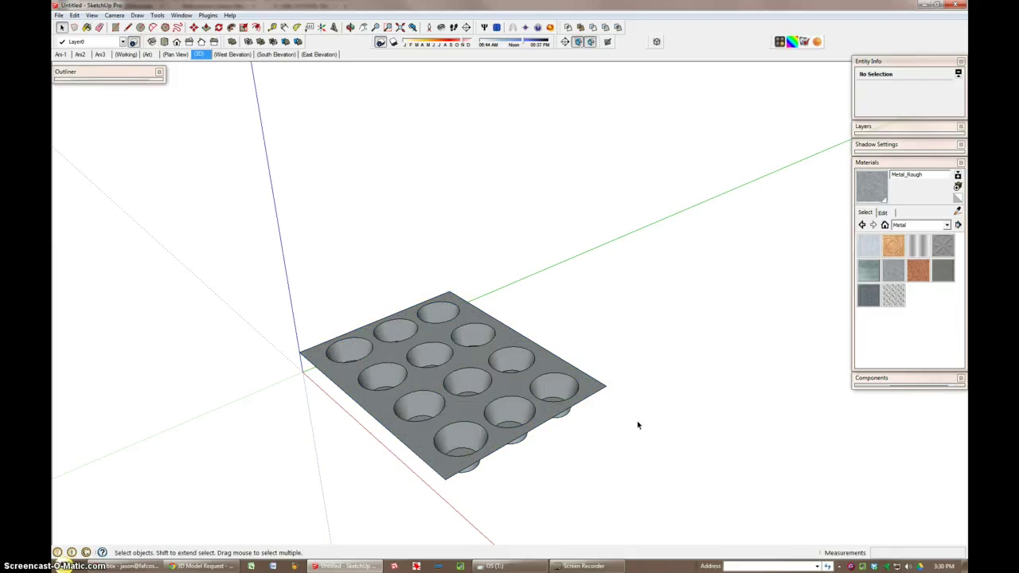
# Step: Copy the entire tray straight up the blue axis by 1/8"
pyautogui.moveTo(241, 277); pyautogui.dragTo(677, 521)
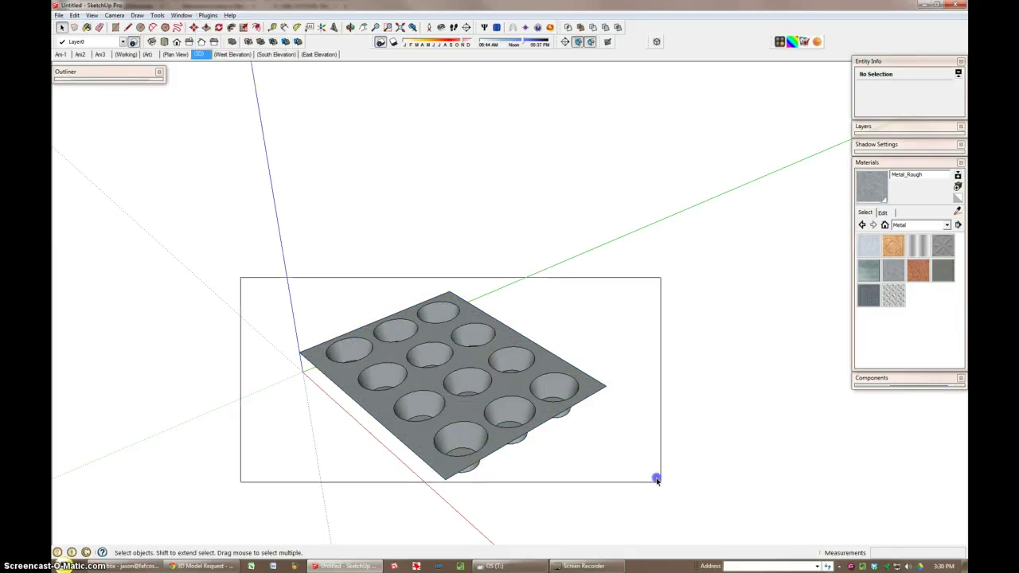
pyautogui.scroll(2, 448, 471)
pyautogui.scroll(2, 450, 472)
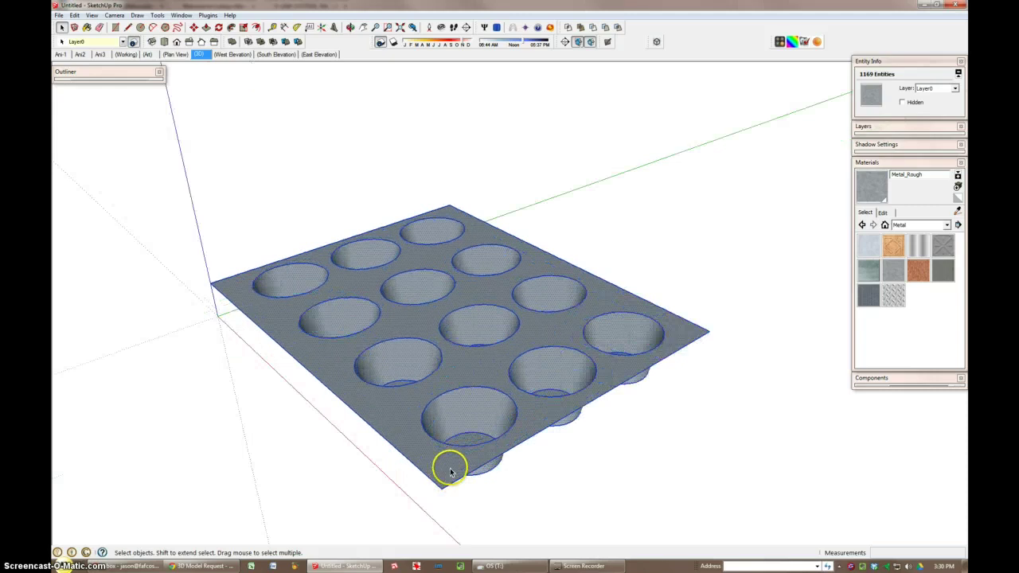
pyautogui.moveTo(443, 484); pyautogui.dragTo(455, 387, button='middle')
pyautogui.press('m')
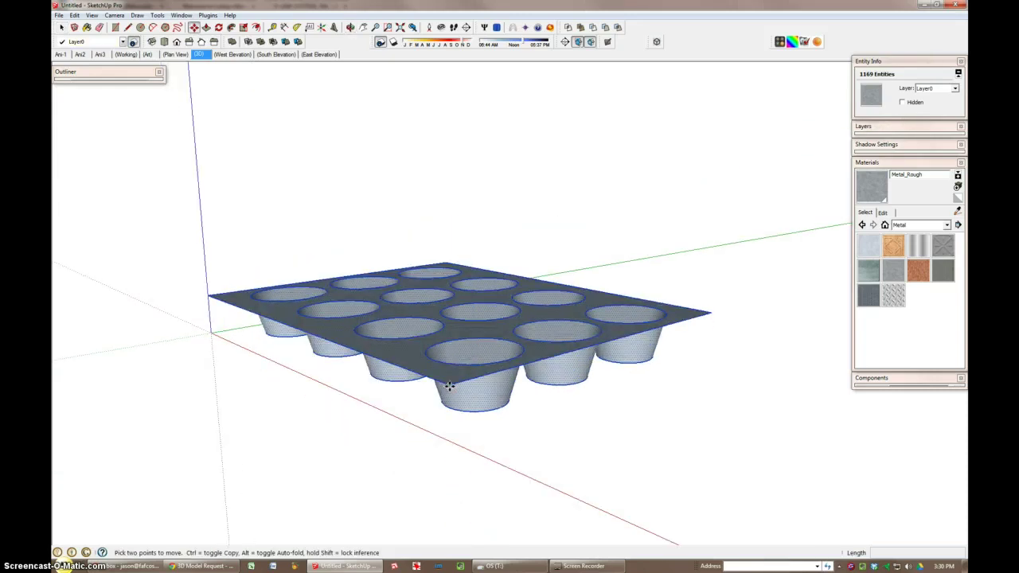
pyautogui.press('ctrl')
pyautogui.moveTo(450, 385); pyautogui.dragTo(452, 374)
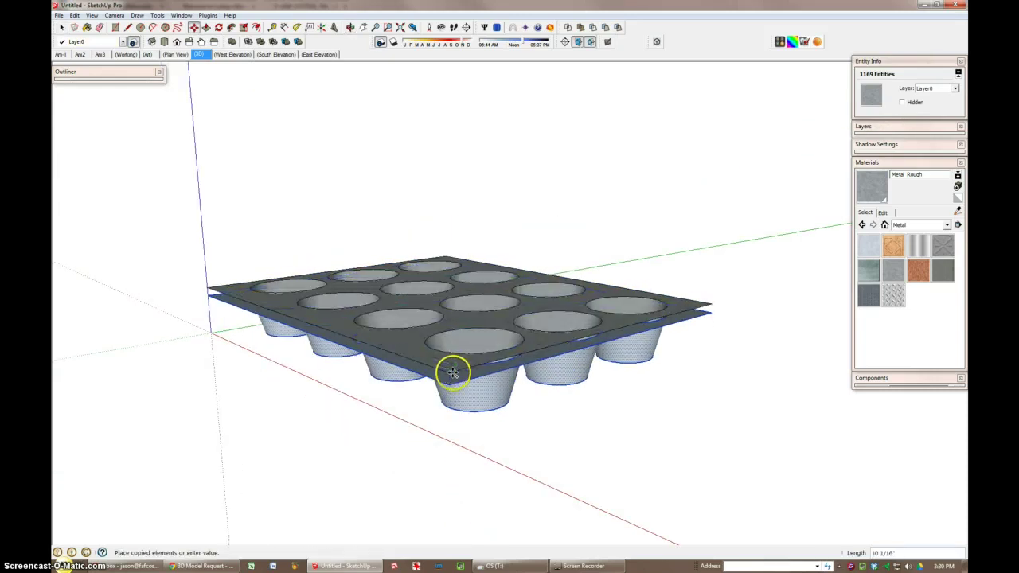
pyautogui.write('8')
pyautogui.press('Return')
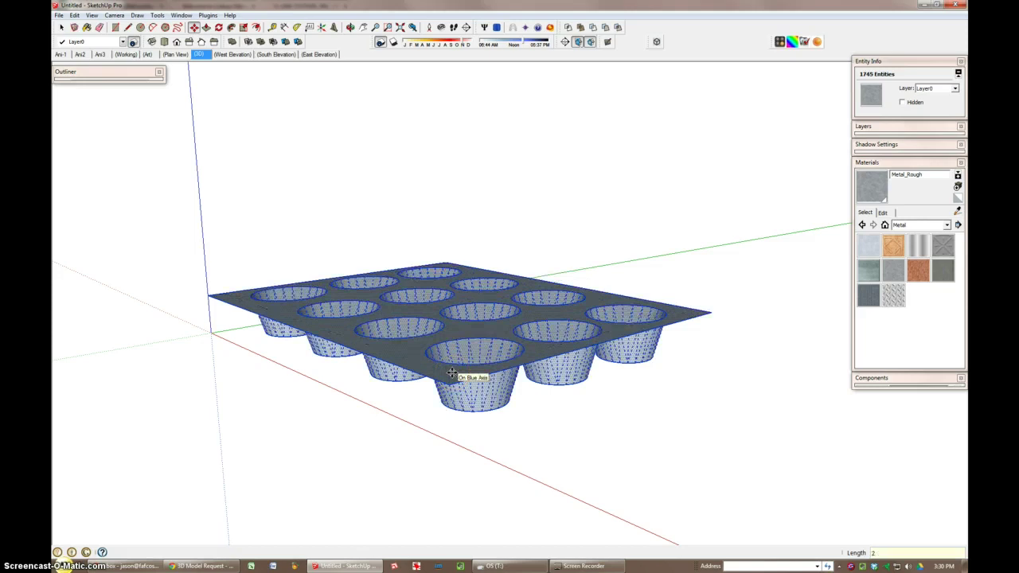
pyautogui.scroll(2, 447, 368)
pyautogui.scroll(3, 451, 377)
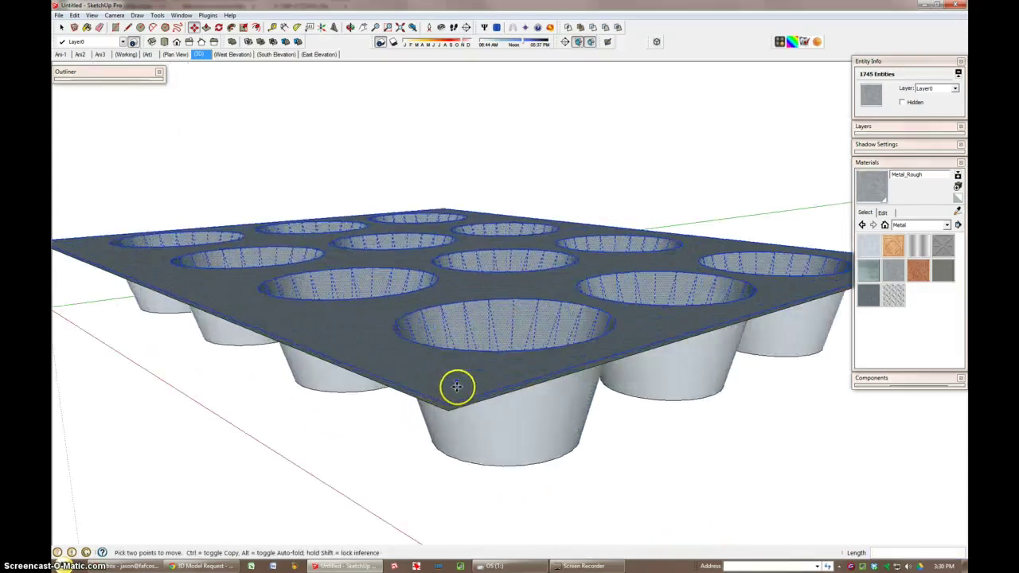
pyautogui.scroll(2, 457, 394)
# Step: Push/Pull the tray's plate face to give it thickness, then orbit to check it
pyautogui.press('p')
pyautogui.click(458, 411)
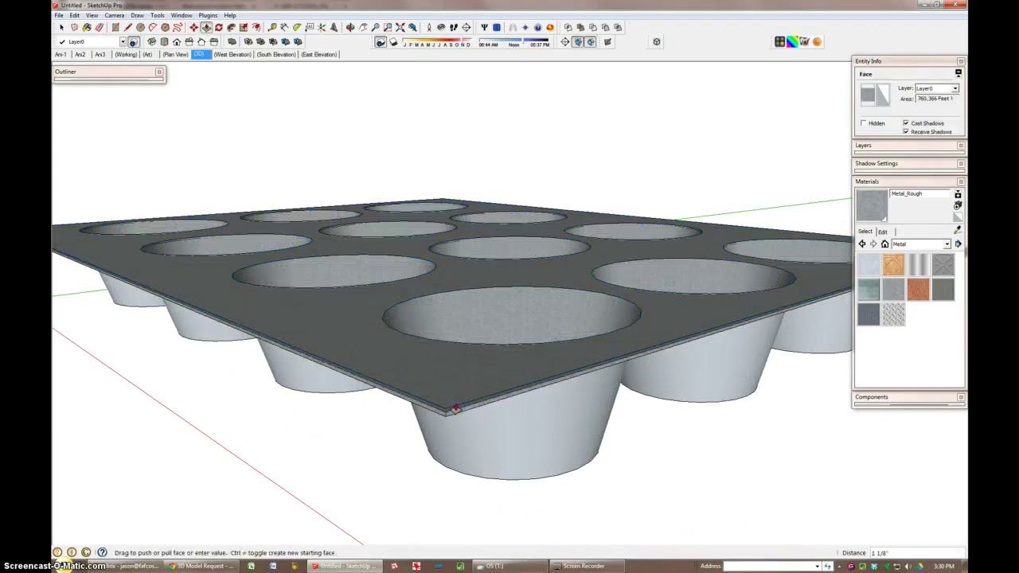
pyautogui.moveTo(446, 409)
pyautogui.mouseDown(button='middle')
pyautogui.moveTo(505, 358)
pyautogui.moveTo(430, 406)
pyautogui.moveTo(422, 387)
pyautogui.mouseUp(button='middle')
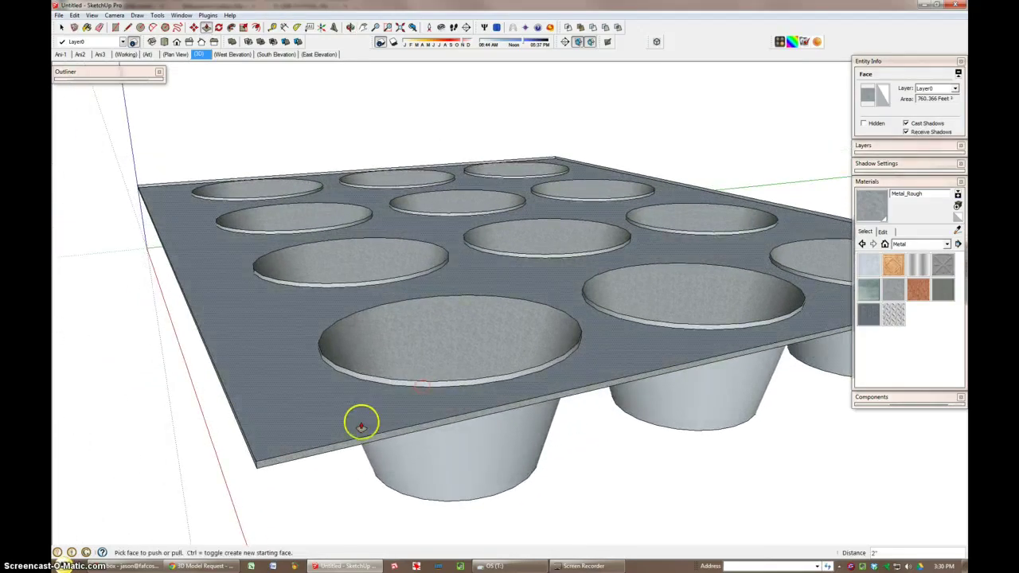
pyautogui.moveTo(359, 421)
pyautogui.mouseDown(button='middle')
pyautogui.moveTo(396, 358)
pyautogui.moveTo(356, 445)
pyautogui.mouseUp(button='middle')
pyautogui.scroll(-3, 356, 446)
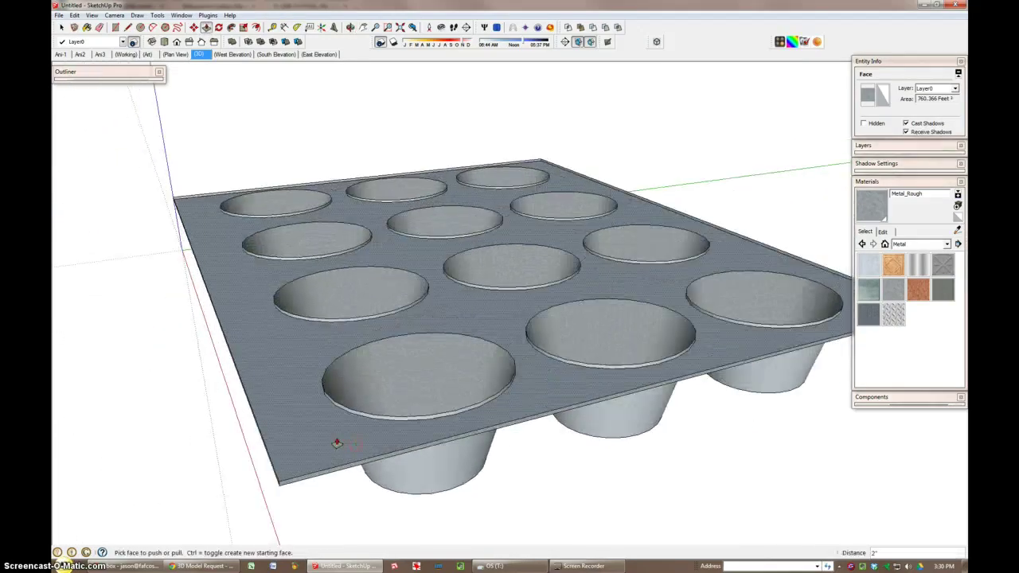
pyautogui.scroll(-2, 336, 444)
# Step: Trace a line along the front-left edge so the top closes into one face
pyautogui.press('l')
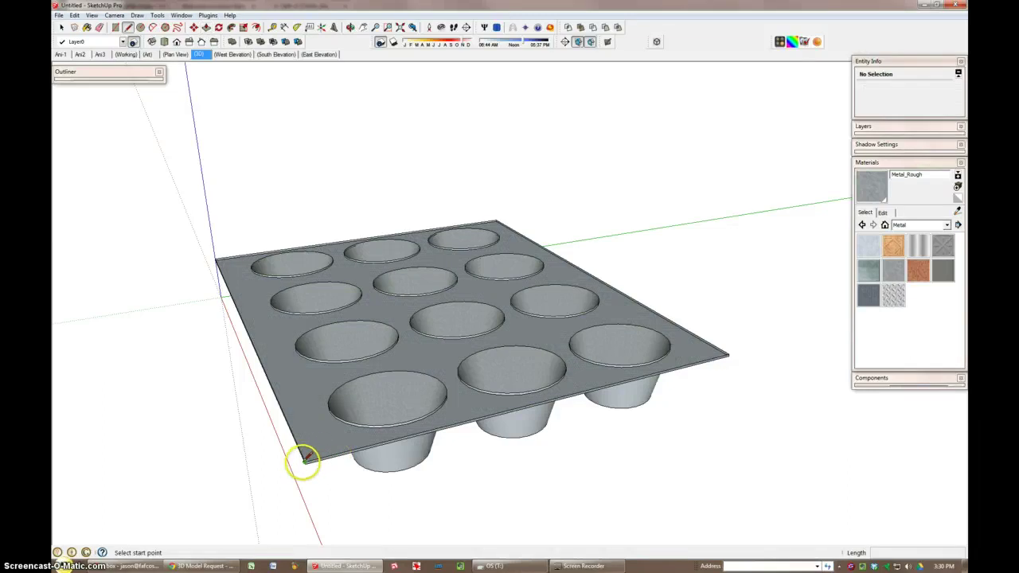
pyautogui.click(306, 461)
pyautogui.click(725, 353)
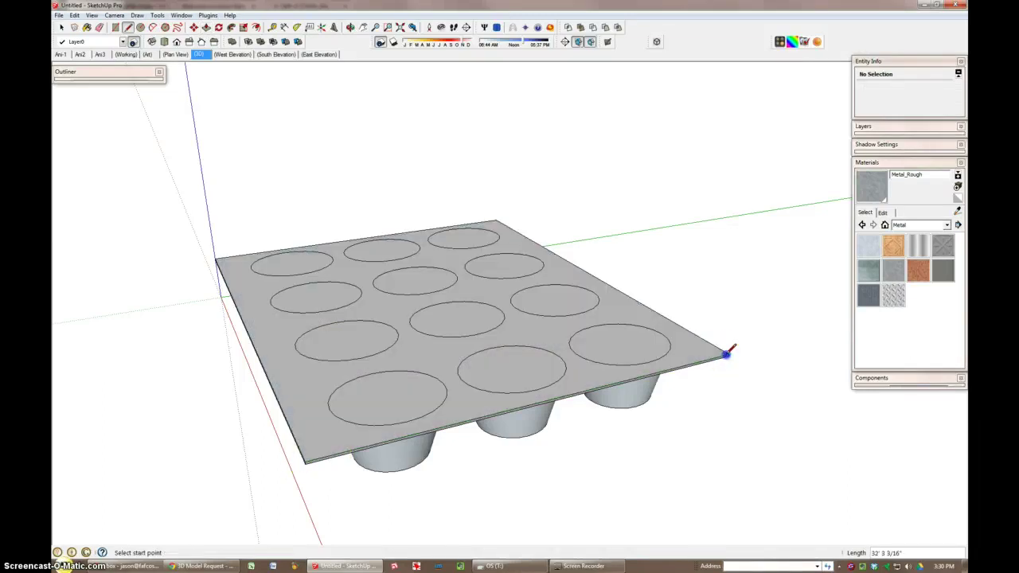
pyautogui.press('space')
pyautogui.click(498, 385)
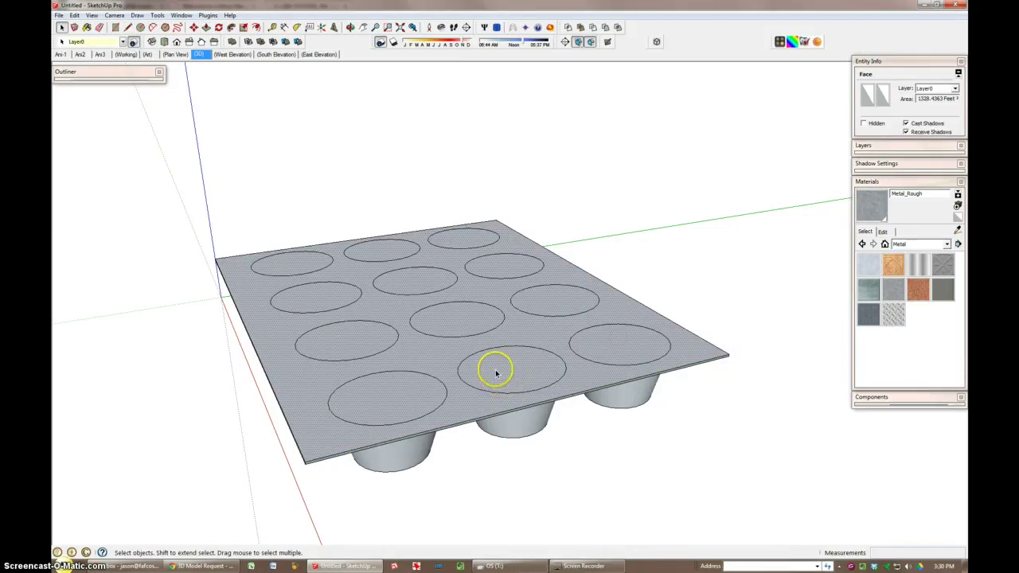
# Step: Select the whole tray and intersect its faces with the model
pyautogui.moveTo(495, 372); pyautogui.dragTo(723, 405, button='middle')
pyautogui.moveTo(273, 239); pyautogui.dragTo(773, 494)
pyautogui.rightClick(600, 370)
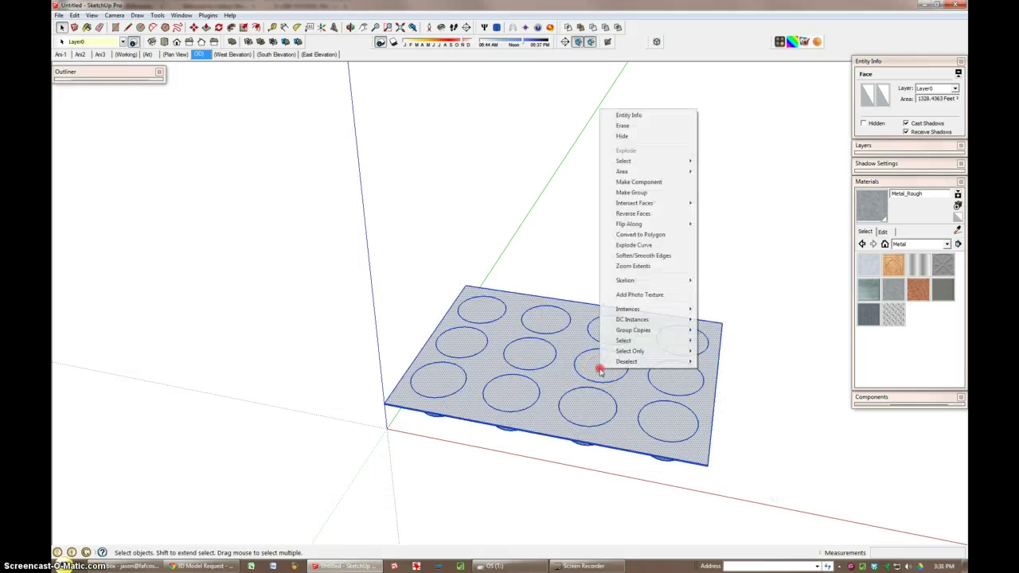
pyautogui.moveTo(635, 204)
pyautogui.click(711, 209)
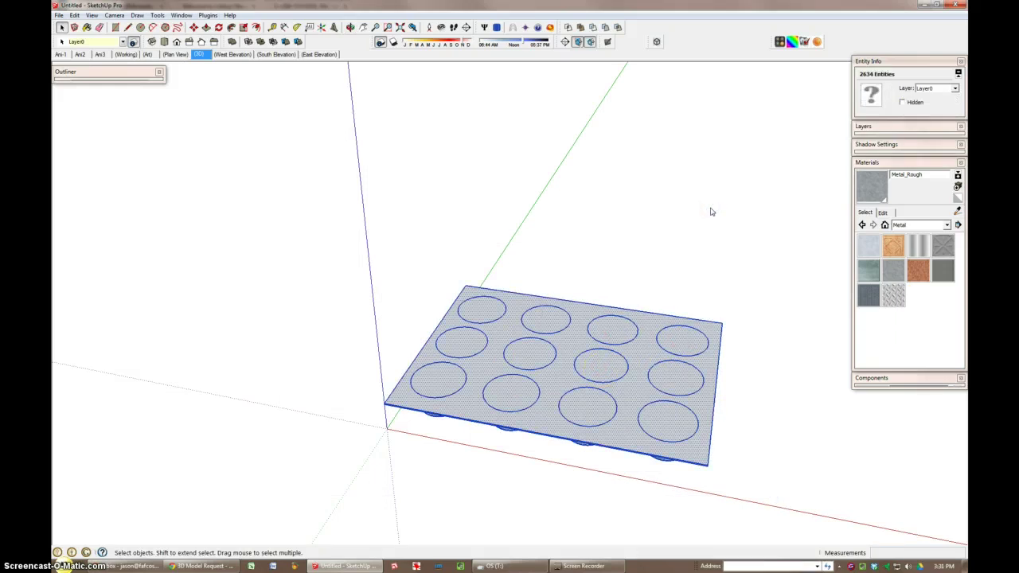
# Step: Select a circle face and the large plate face on the tray top
pyautogui.moveTo(712, 212); pyautogui.dragTo(660, 426, button='middle')
pyautogui.click(594, 406)
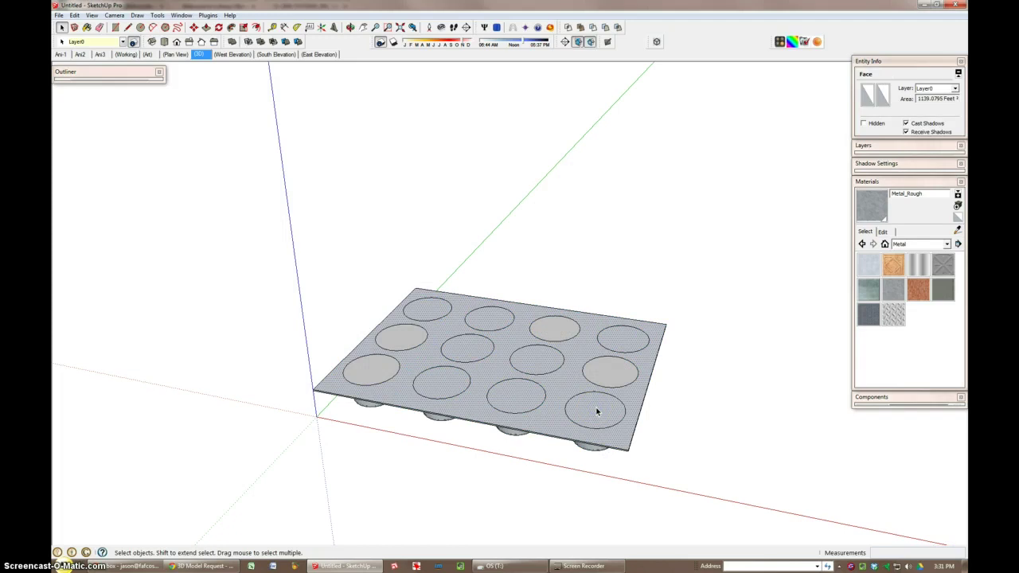
pyautogui.moveTo(623, 411); pyautogui.dragTo(617, 390)
pyautogui.press('space')
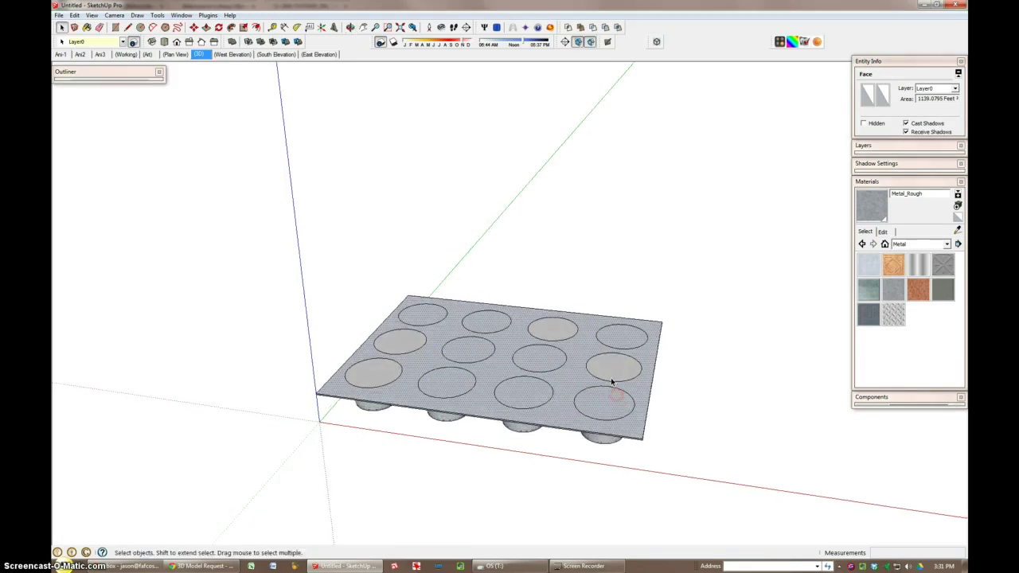
pyautogui.click(625, 340)
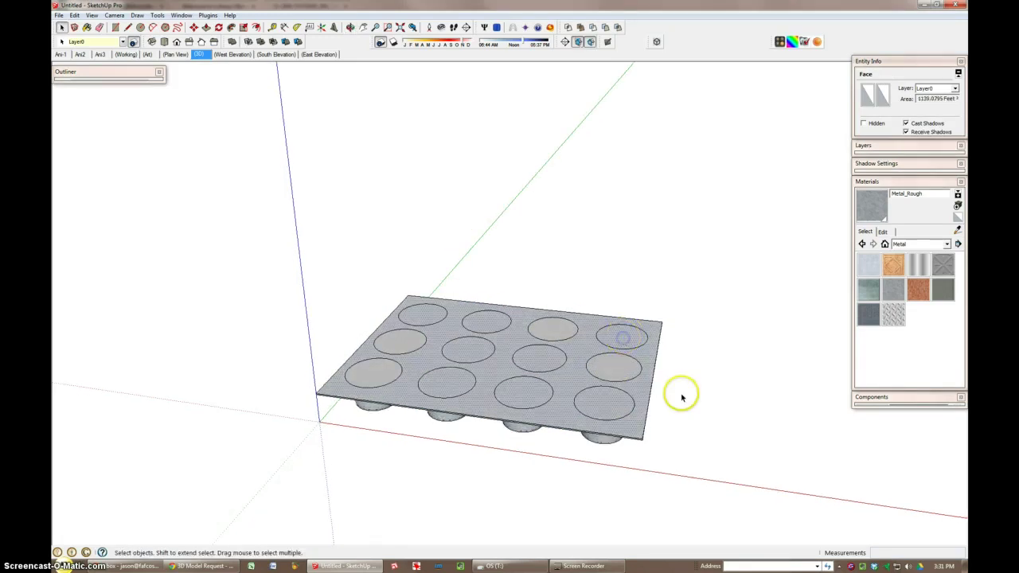
# Step: Inspect the cup bottoms from below, then select the whole plate from above
pyautogui.moveTo(681, 396)
pyautogui.mouseDown(button='middle')
pyautogui.moveTo(596, 314)
pyautogui.moveTo(337, 232)
pyautogui.mouseUp(button='middle')
pyautogui.moveTo(483, 403)
pyautogui.mouseDown(button='middle')
pyautogui.moveTo(486, 303)
pyautogui.moveTo(518, 218)
pyautogui.moveTo(516, 464)
pyautogui.mouseUp(button='middle')
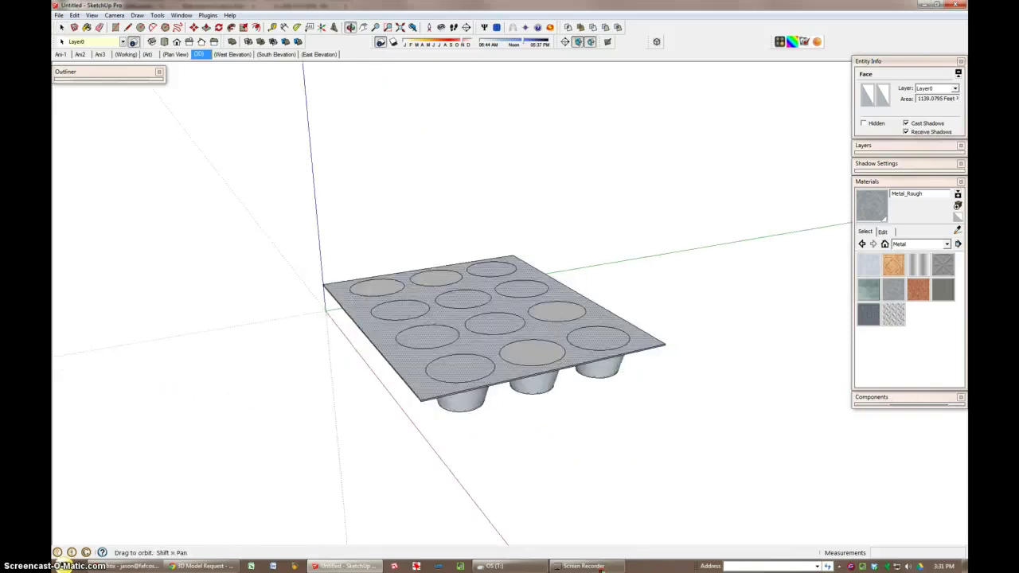
pyautogui.scroll(-1, 513, 459)
pyautogui.click(511, 455)
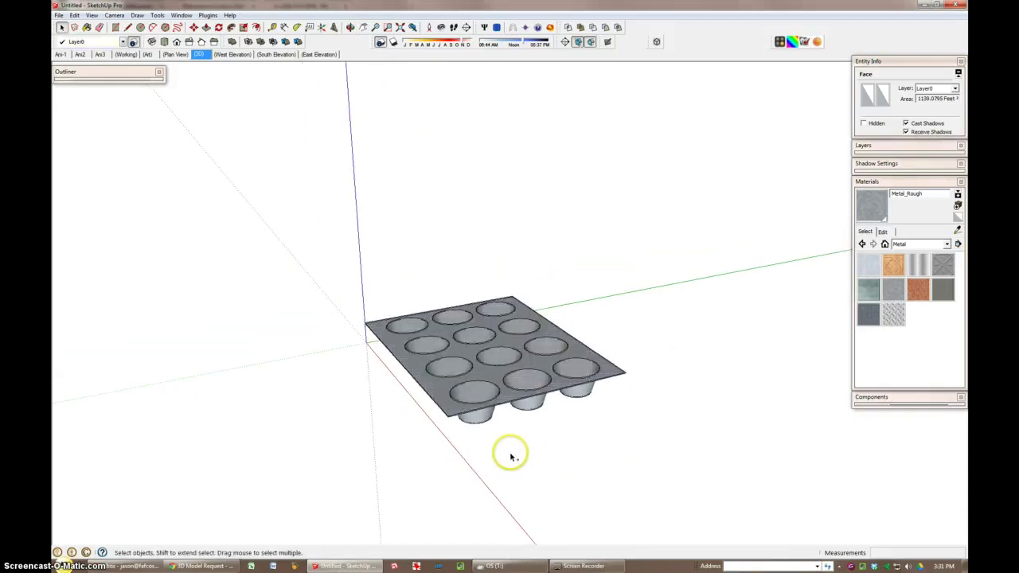
pyautogui.moveTo(483, 433); pyautogui.dragTo(721, 480, button='middle')
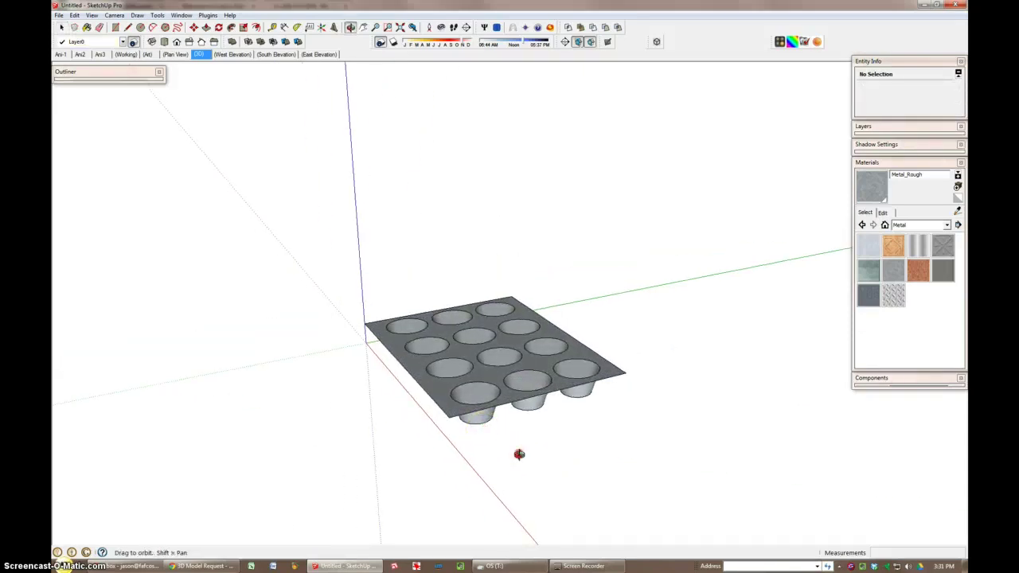
pyautogui.moveTo(464, 307)
pyautogui.mouseDown()
pyautogui.moveTo(473, 326)
pyautogui.moveTo(666, 452)
pyautogui.mouseUp()
# Step: Copy the plate beside the original and repeat it into a long row
pyautogui.press('m')
pyautogui.keyDown('ctrl'); pyautogui.moveTo(604, 418); pyautogui.dragTo(635, 323); pyautogui.keyUp('ctrl')
pyautogui.write('12"')
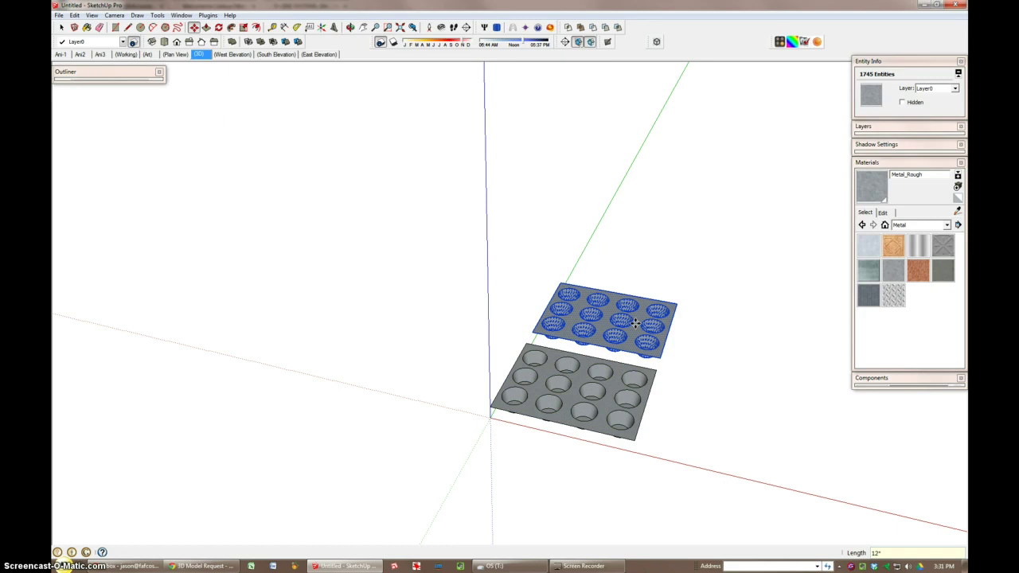
pyautogui.press('Return')
pyautogui.moveTo(636, 323)
pyautogui.mouseDown(button='middle')
pyautogui.moveTo(618, 351)
pyautogui.moveTo(323, 277)
pyautogui.moveTo(300, 118)
pyautogui.moveTo(380, 297)
pyautogui.moveTo(478, 375)
pyautogui.moveTo(215, 178)
pyautogui.mouseUp(button='middle')
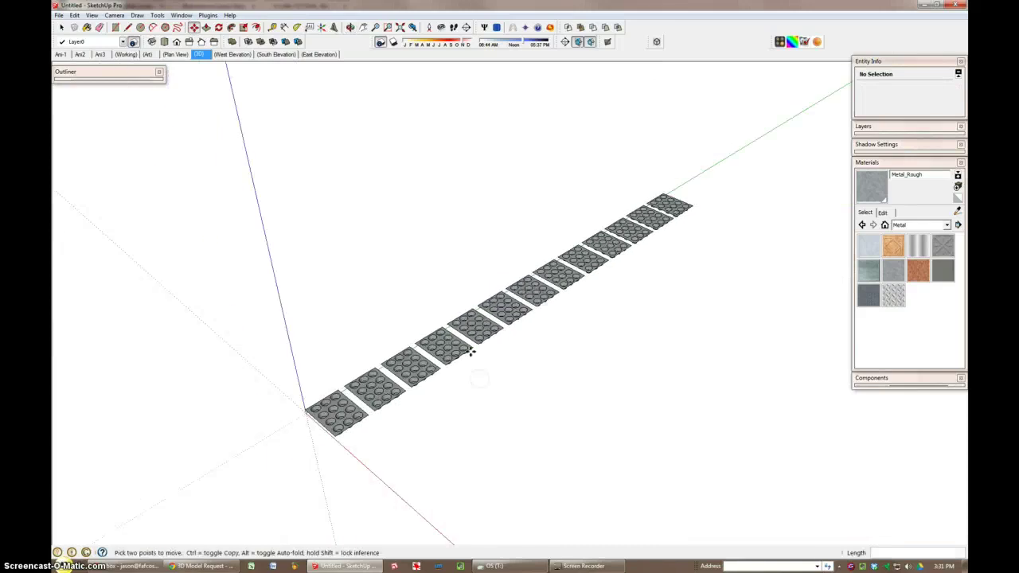
# Step: Select every plate in the row and delete them all
pyautogui.press('space')
pyautogui.moveTo(180, 156)
pyautogui.mouseDown()
pyautogui.moveTo(777, 463)
pyautogui.moveTo(778, 481)
pyautogui.mouseUp()
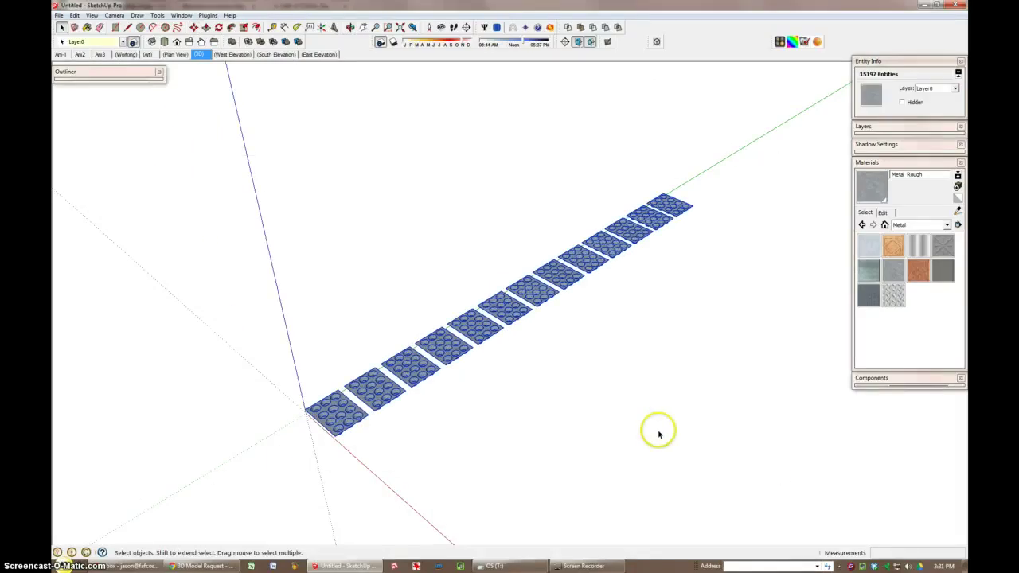
pyautogui.press('Delete')
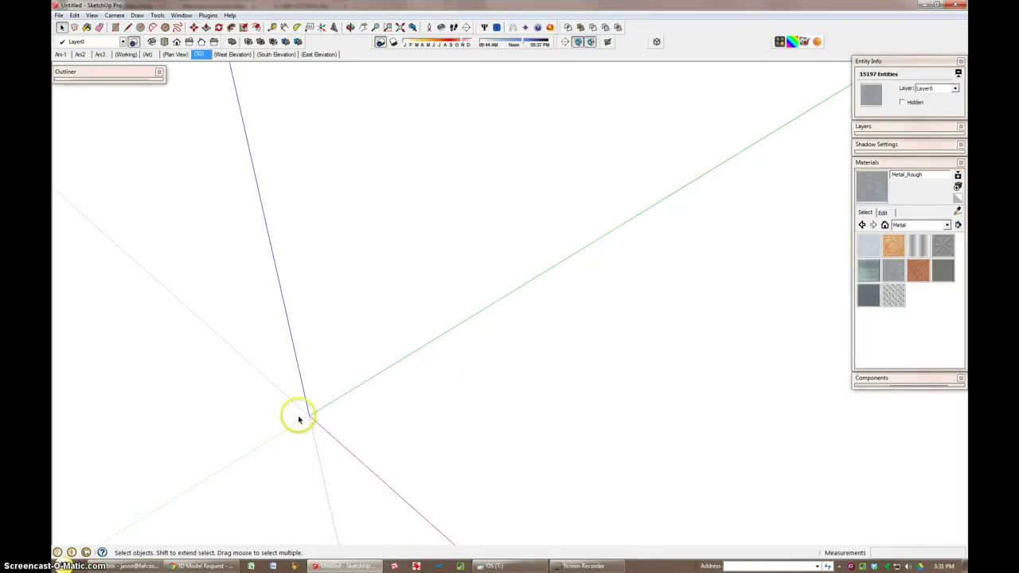
pyautogui.moveTo(296, 417)
pyautogui.mouseDown(button='middle')
pyautogui.moveTo(321, 422)
pyautogui.moveTo(330, 398)
pyautogui.mouseUp(button='middle')
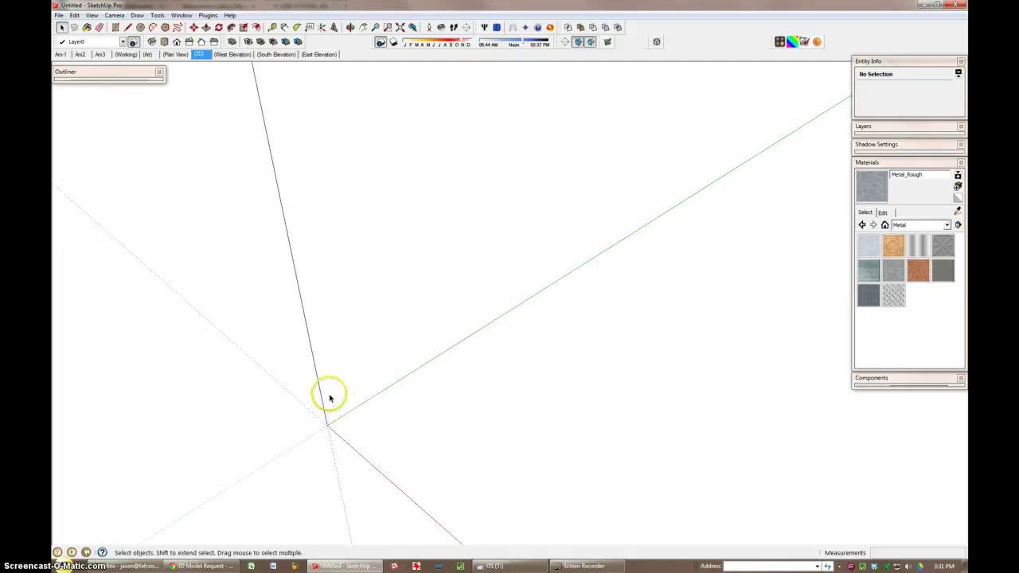
# Step: Draw a small square with its corner at the axis origin
pyautogui.press('r')
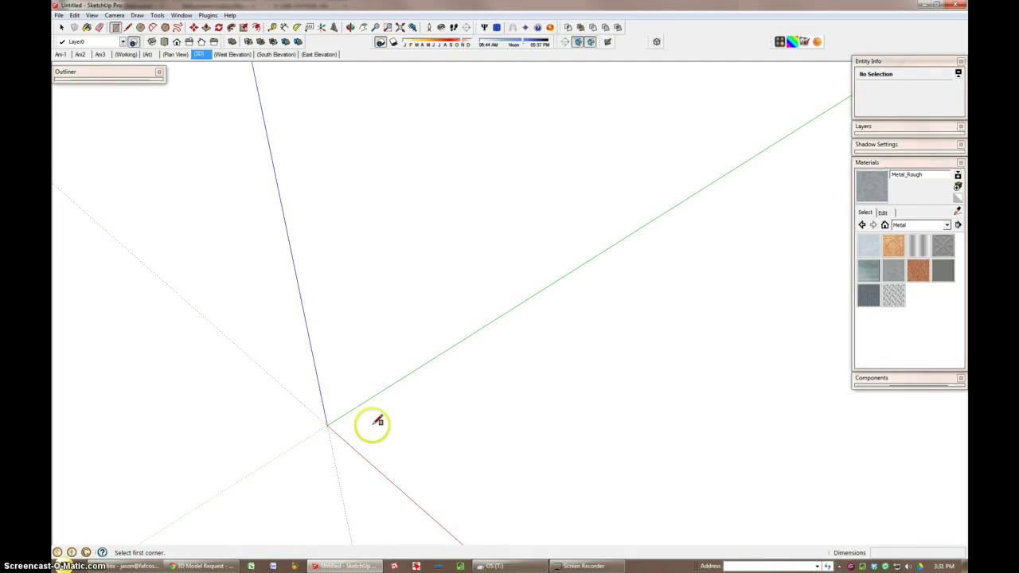
pyautogui.click(327, 425)
pyautogui.write('2,2')
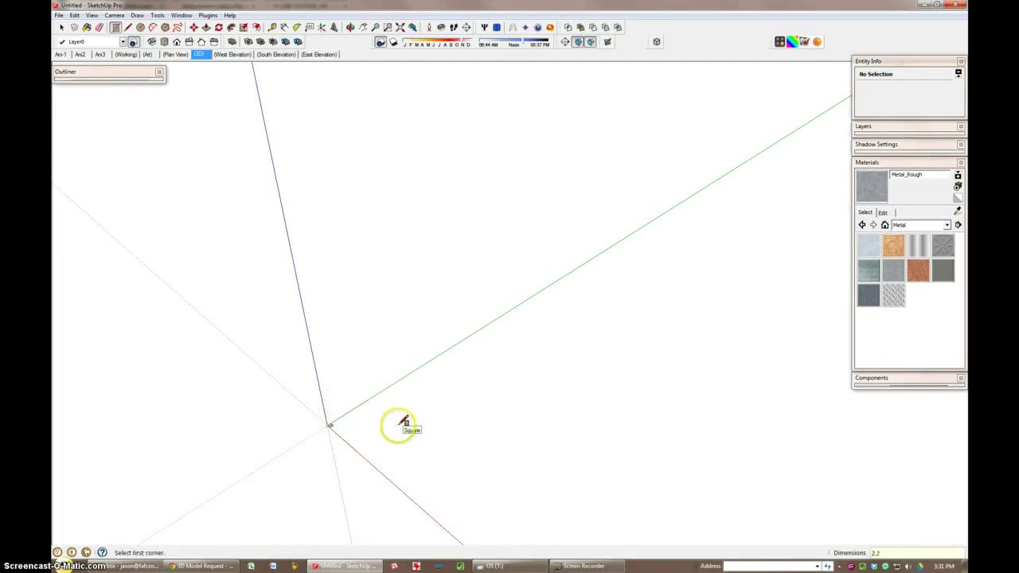
pyautogui.scroll(3, 270, 422)
pyautogui.scroll(3, 319, 426)
pyautogui.press('space')
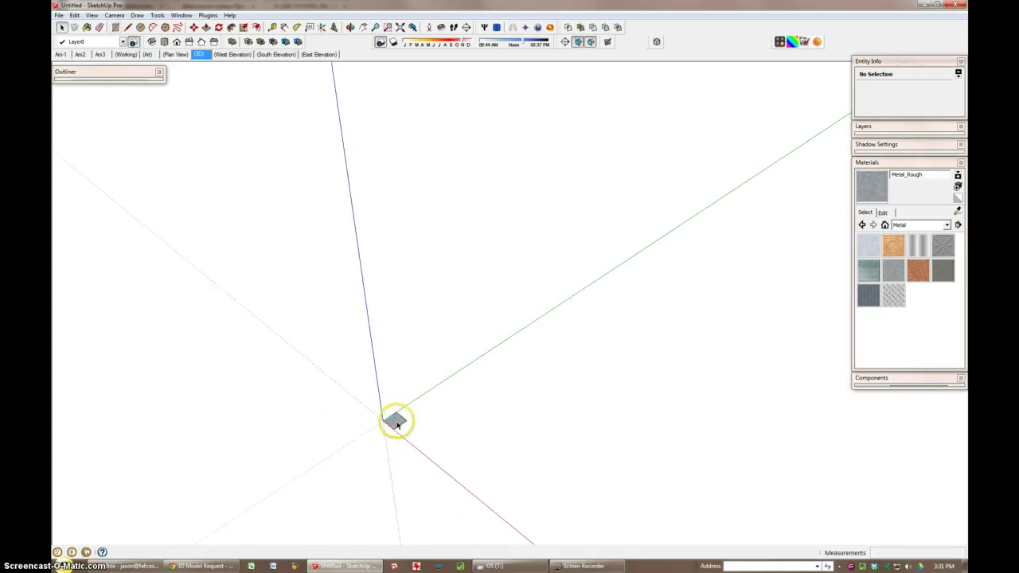
# Step: Push/Pull the square upward 1' 6" into a tall post
pyautogui.moveTo(391, 421); pyautogui.dragTo(420, 312, button='middle')
pyautogui.click(421, 312)
pyautogui.press('p')
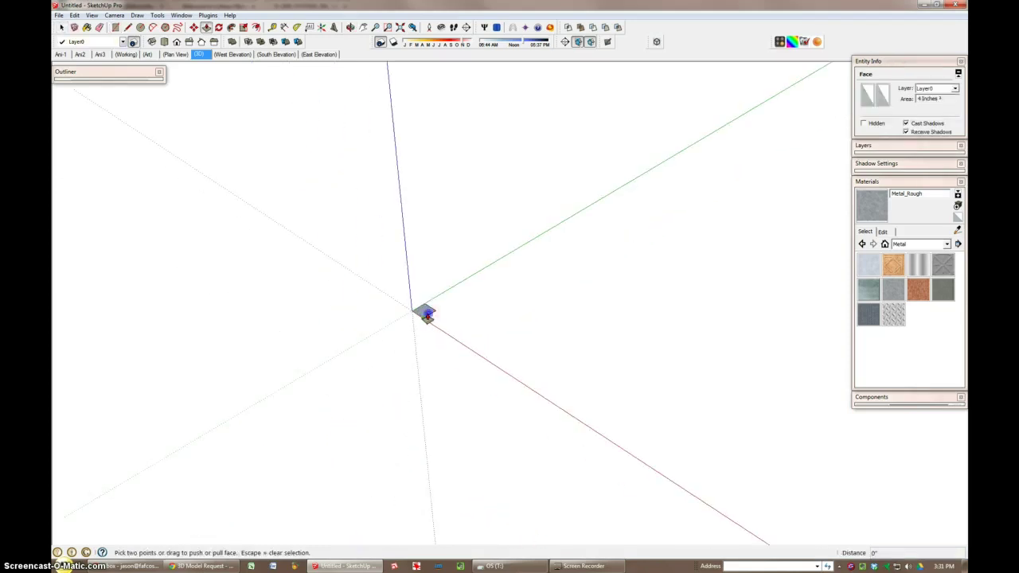
pyautogui.moveTo(426, 315); pyautogui.dragTo(420, 189)
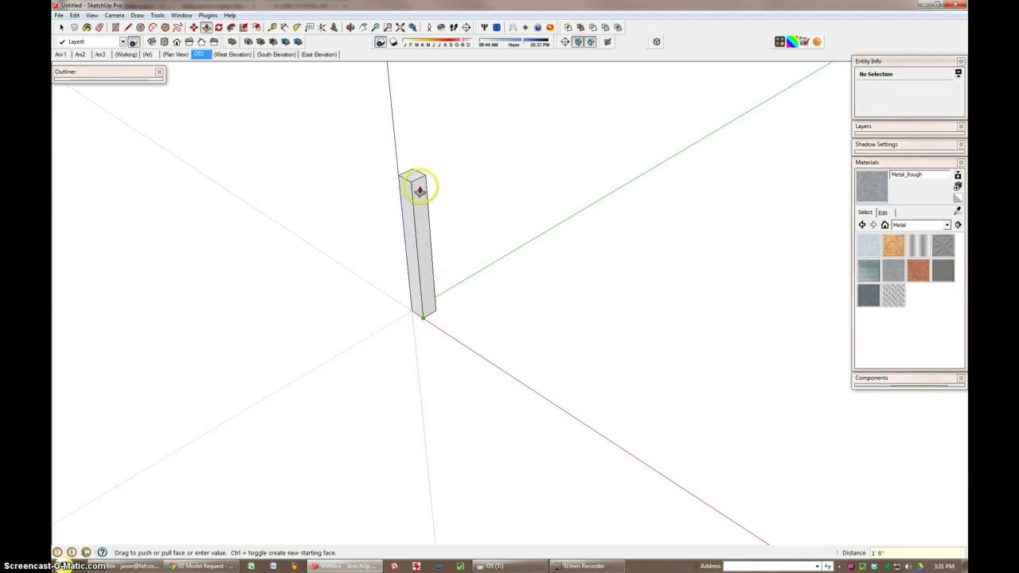
pyautogui.moveTo(420, 162); pyautogui.dragTo(426, 227, button='middle')
# Step: Turn the whole post into a component named Leg
pyautogui.press('space')
pyautogui.moveTo(340, 144); pyautogui.dragTo(504, 357)
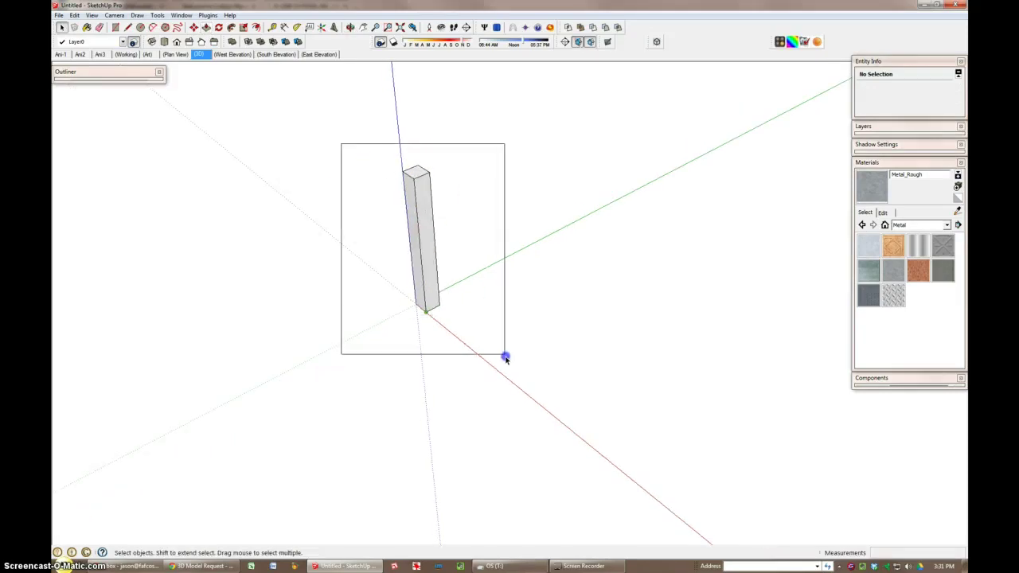
pyautogui.rightClick(424, 219)
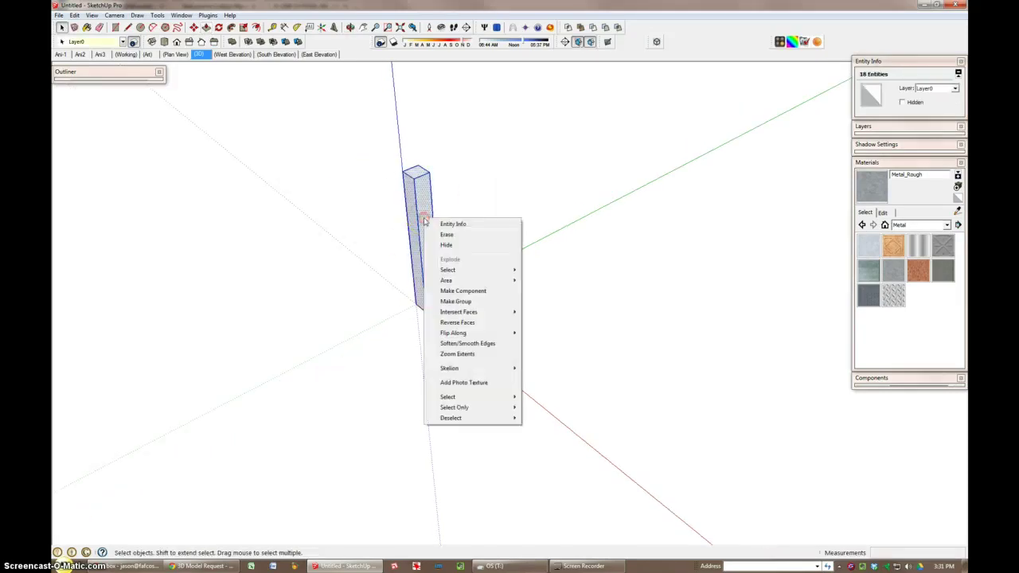
pyautogui.click(461, 291)
pyautogui.write('Leg')
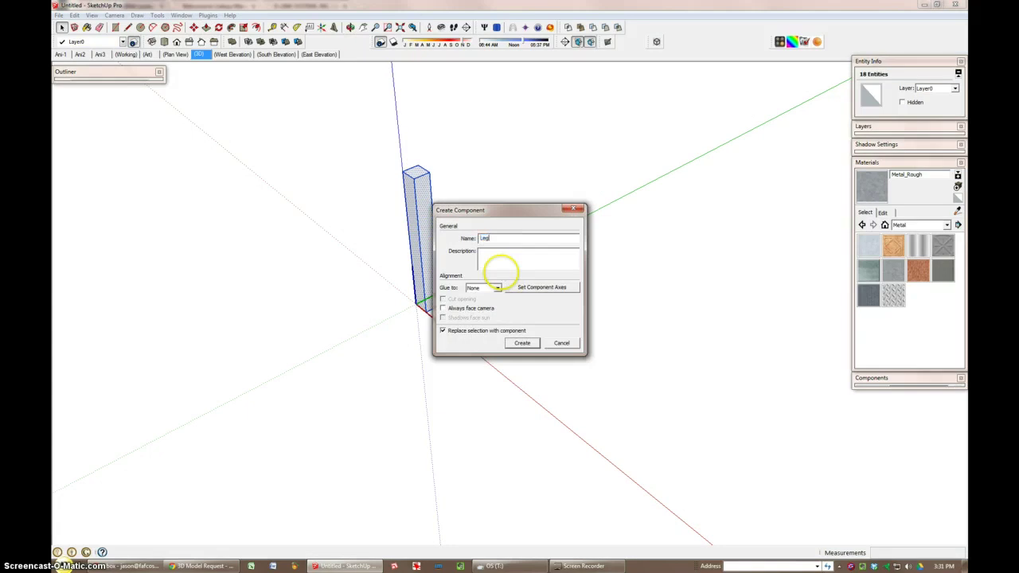
pyautogui.press('Return')
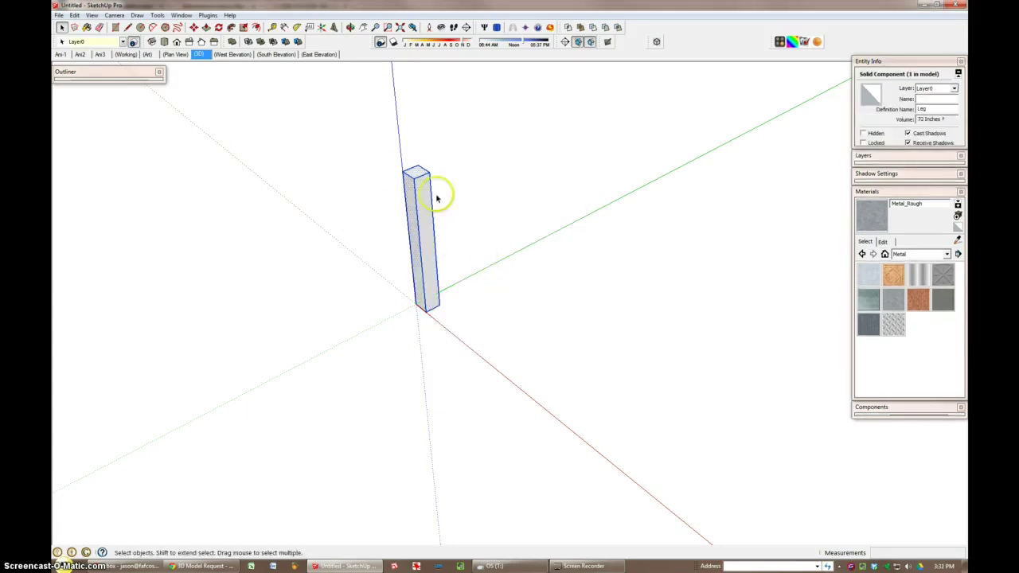
# Step: Copy the leg 18 along the green axis
pyautogui.press('m')
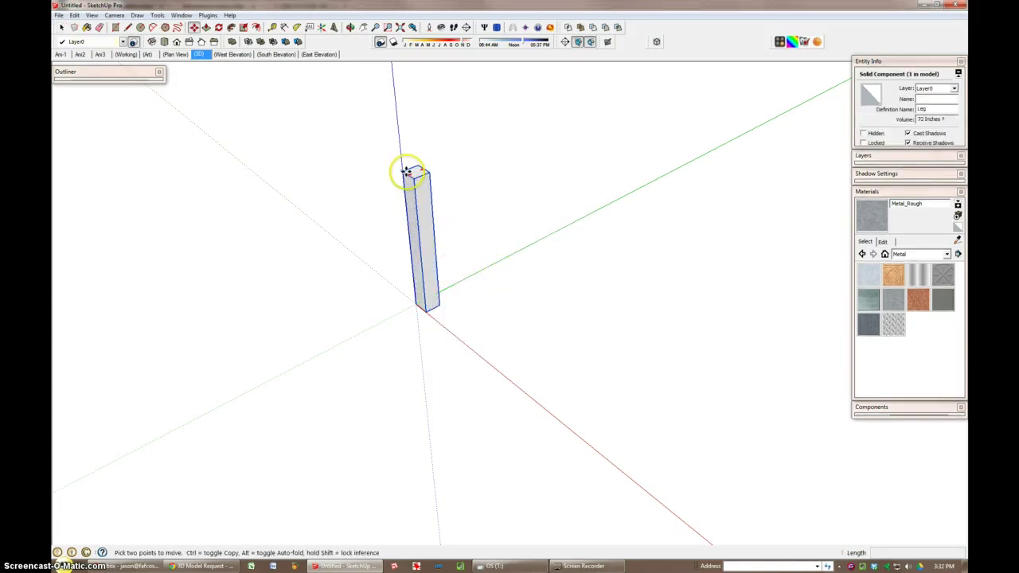
pyautogui.click(407, 172)
pyautogui.press('ctrl')
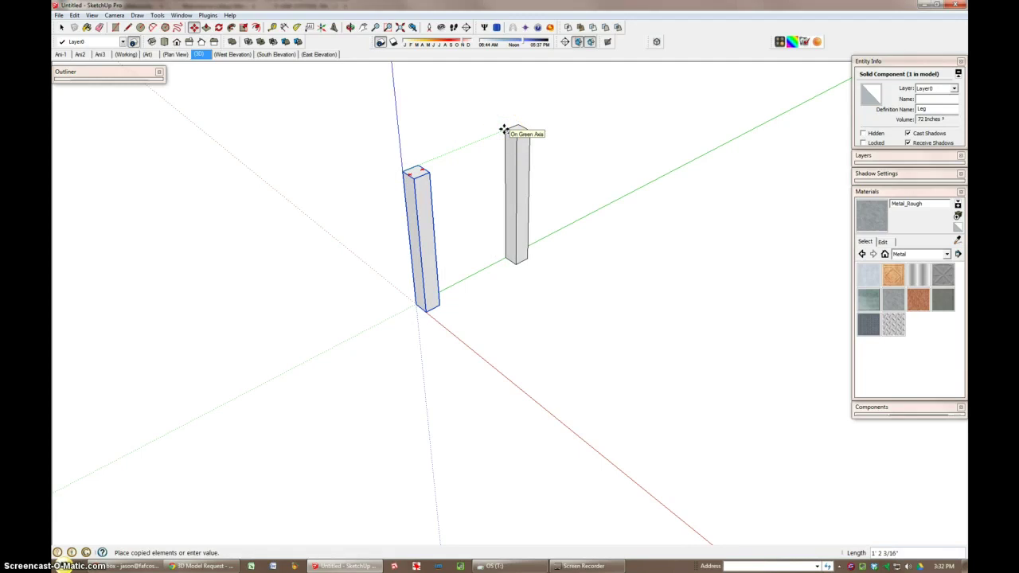
pyautogui.write('18')
pyautogui.press('Return')
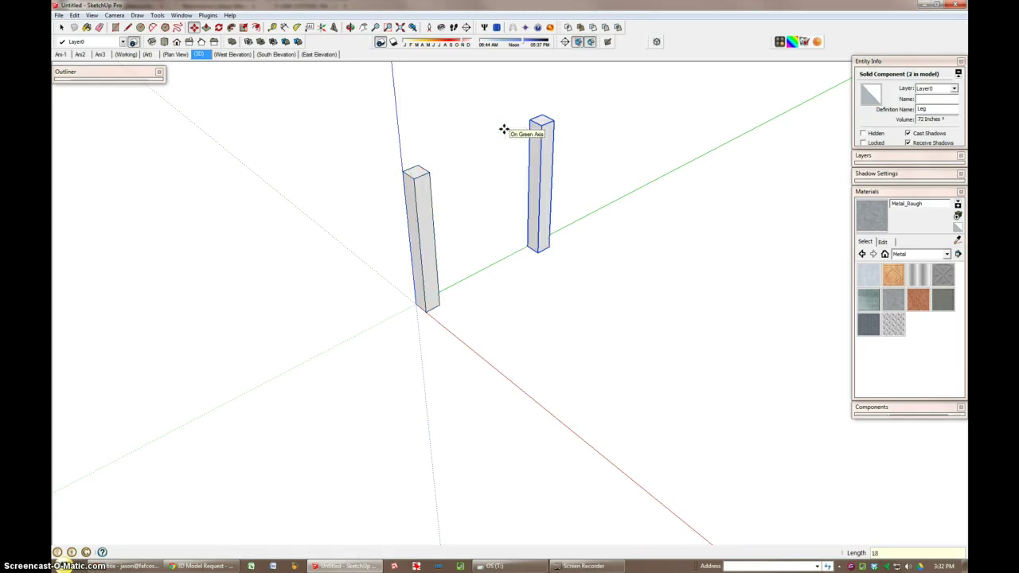
# Step: Copy both legs 18 along the red axis to make four legs
pyautogui.press('space')
pyautogui.moveTo(329, 100); pyautogui.dragTo(713, 338)
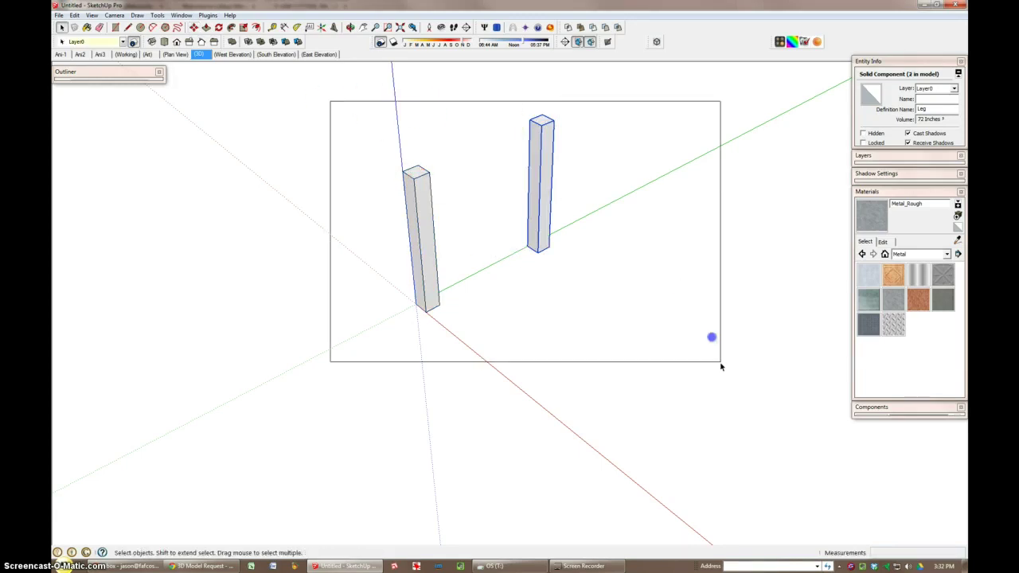
pyautogui.press('m')
pyautogui.click(412, 181)
pyautogui.press('ctrl')
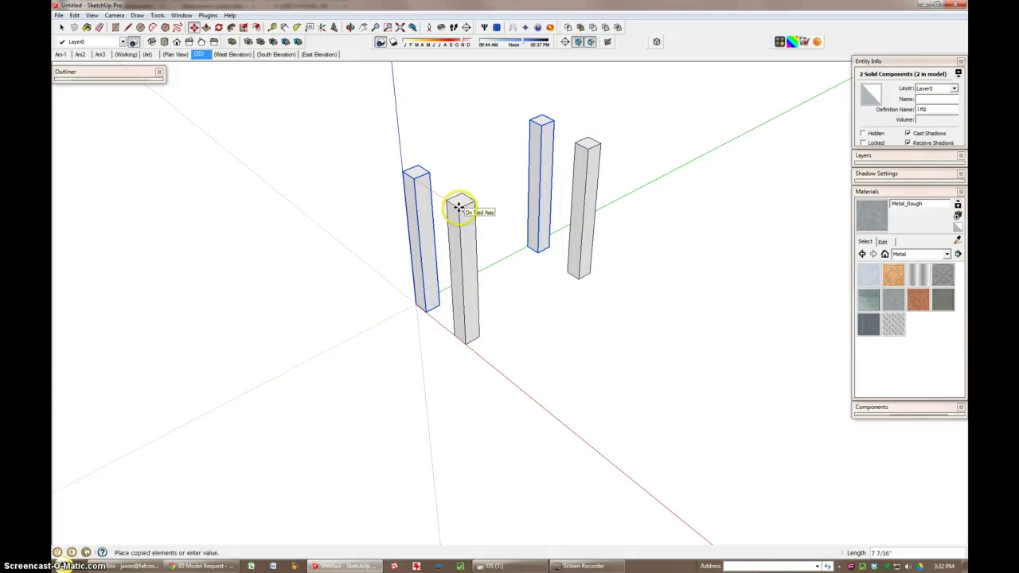
pyautogui.write('18')
pyautogui.press('Return')
# Step: Select one of the legs and zoom in on it
pyautogui.moveTo(459, 208)
pyautogui.mouseDown(button='middle')
pyautogui.moveTo(515, 303)
pyautogui.moveTo(801, 274)
pyautogui.moveTo(618, 261)
pyautogui.mouseUp(button='middle')
pyautogui.click(618, 261)
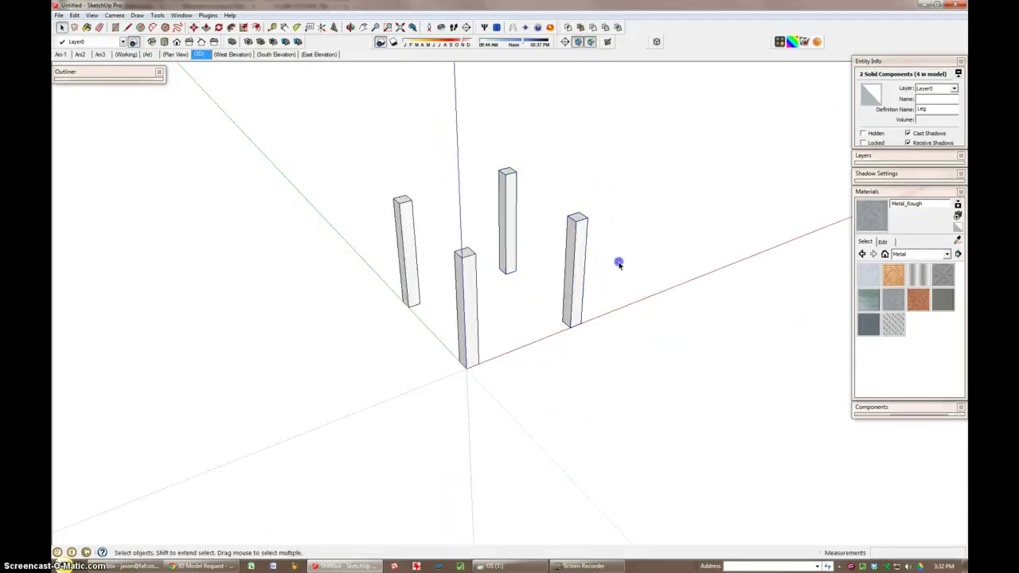
pyautogui.click(574, 245)
pyautogui.scroll(1, 575, 239)
pyautogui.scroll(2, 575, 233)
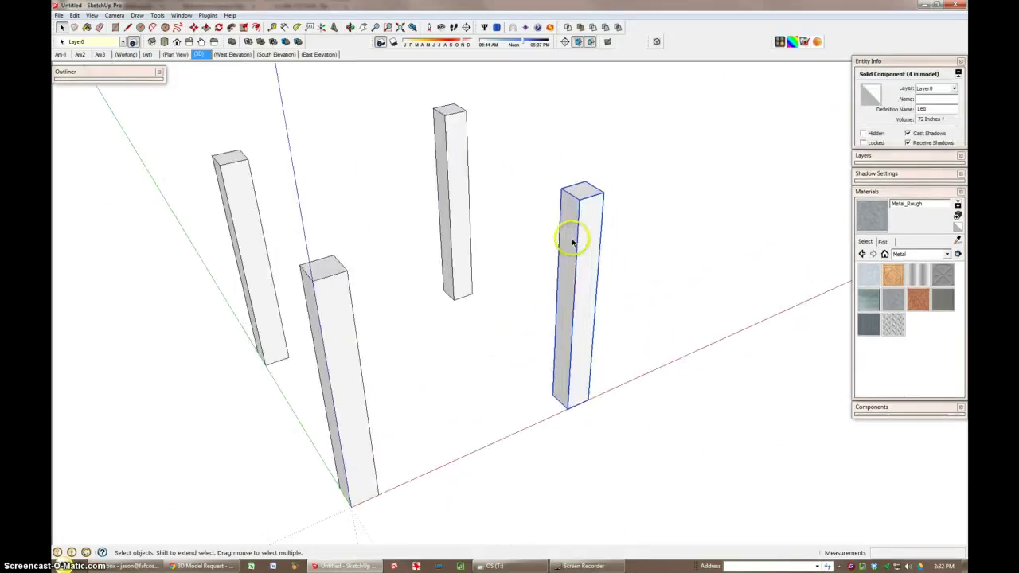
pyautogui.scroll(3, 574, 233)
# Step: Inside the Leg component, draw a notch rectangle at the top of the leg
pyautogui.doubleClick(566, 230)
pyautogui.moveTo(565, 230)
pyautogui.mouseDown(button='middle')
pyautogui.moveTo(674, 241)
pyautogui.moveTo(677, 228)
pyautogui.mouseUp(button='middle')
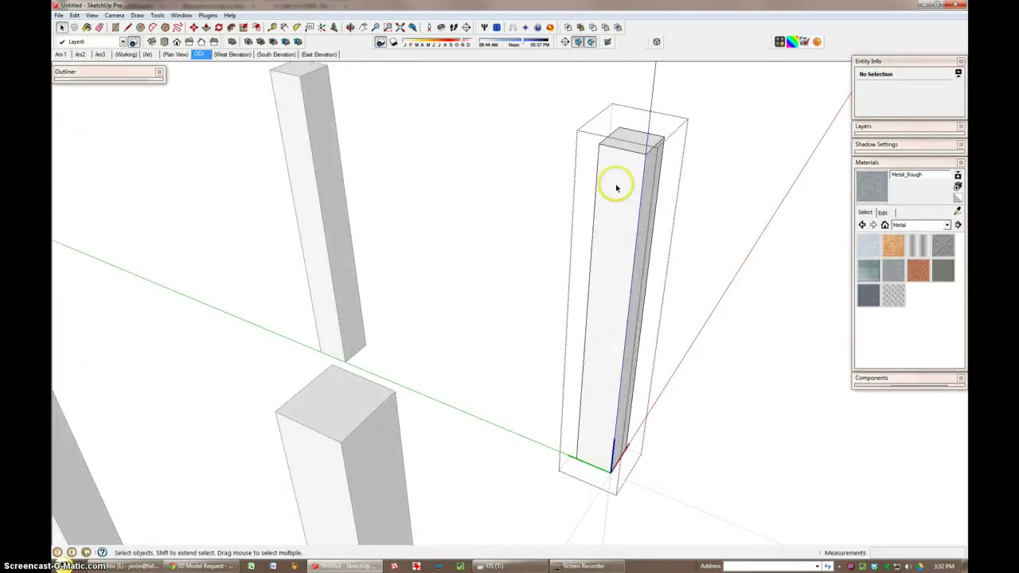
pyautogui.scroll(2, 616, 191)
pyautogui.press('r')
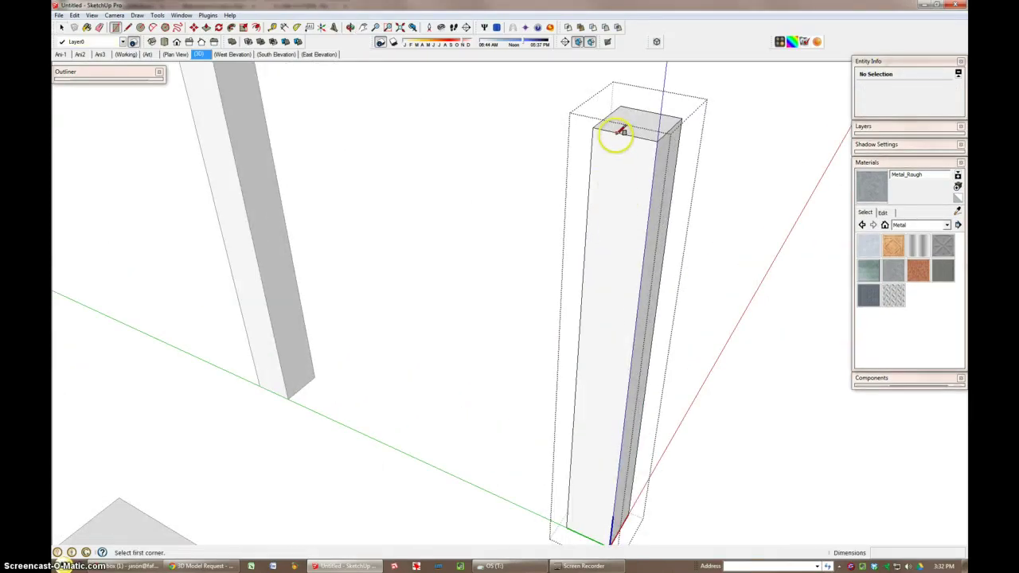
pyautogui.click(611, 130)
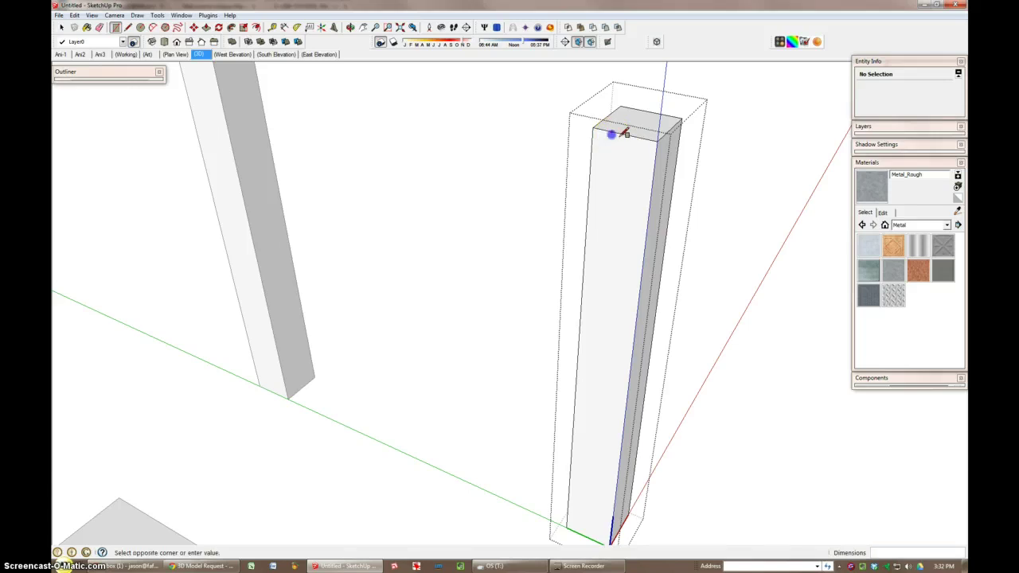
pyautogui.click(635, 211)
# Step: Select the notch face and shift it into position
pyautogui.press('space')
pyautogui.click(625, 206)
pyautogui.scroll(-2, 622, 199)
pyautogui.scroll(-2, 617, 193)
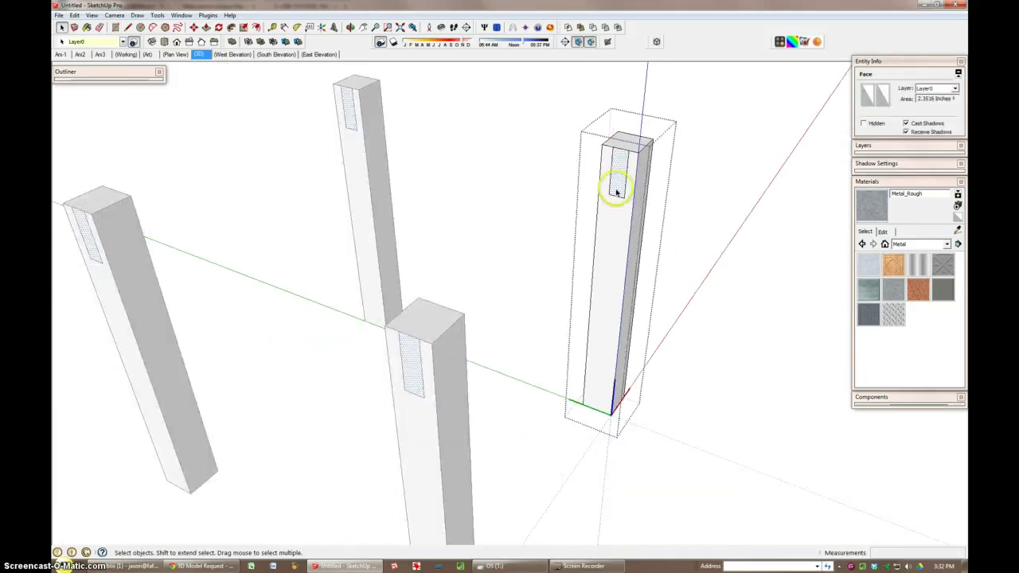
pyautogui.press('m')
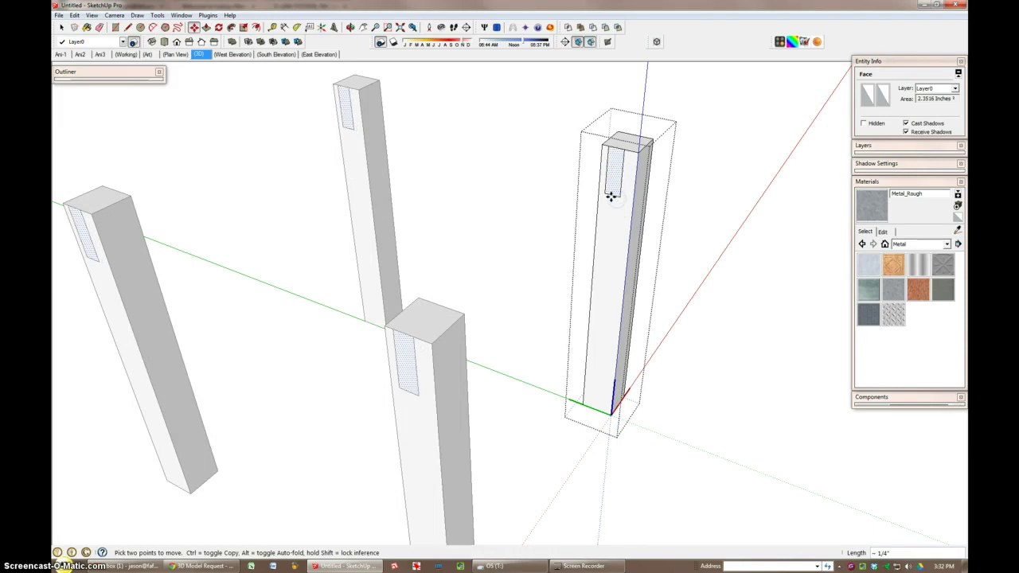
pyautogui.moveTo(615, 198)
pyautogui.mouseDown()
pyautogui.moveTo(688, 324)
pyautogui.moveTo(638, 193)
pyautogui.moveTo(464, 319)
pyautogui.mouseUp()
# Step: Push/Pull the notch face into a long rail and view the whole frame
pyautogui.press('p')
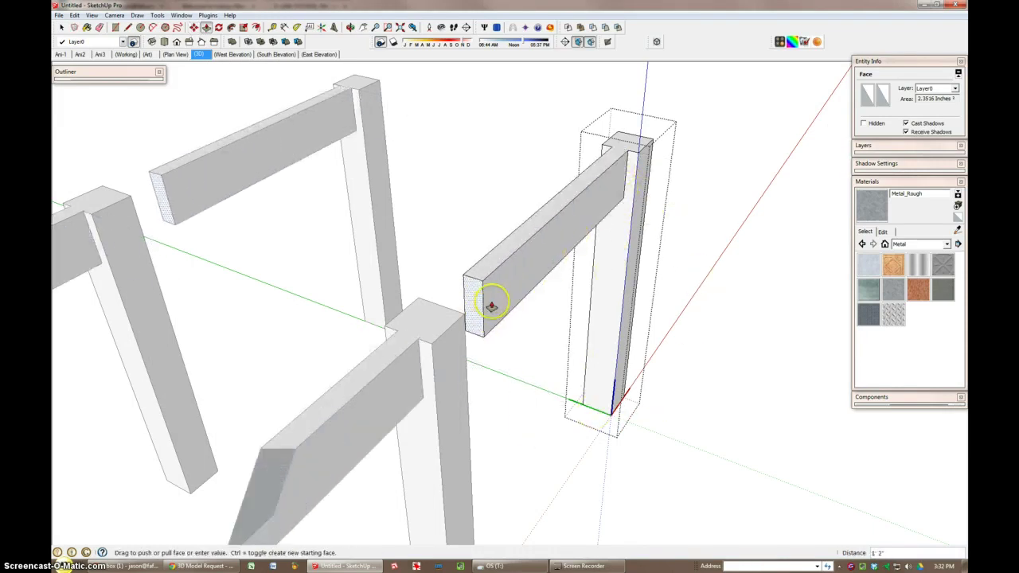
pyautogui.press('space')
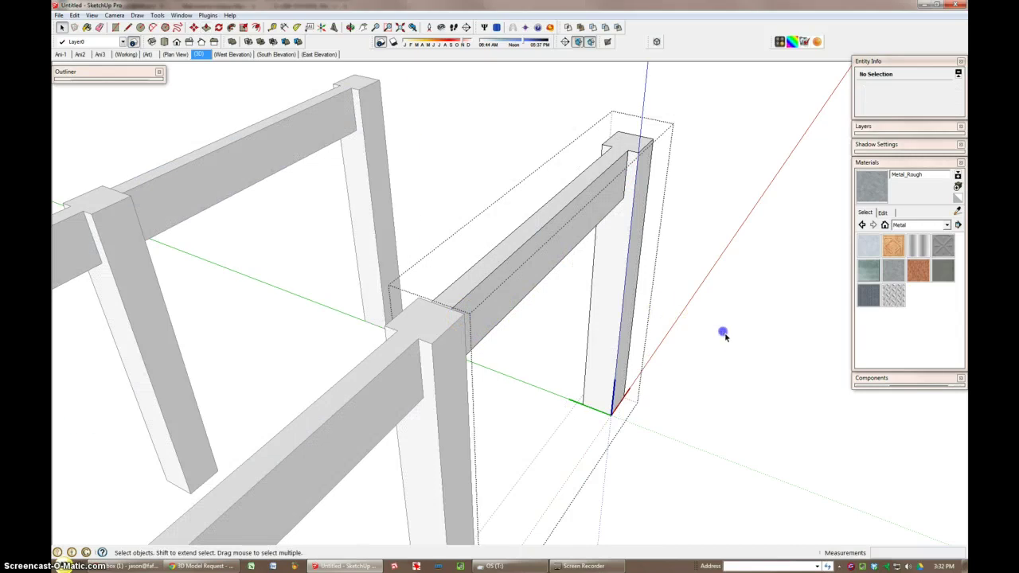
pyautogui.moveTo(723, 334); pyautogui.dragTo(754, 251, button='middle')
pyautogui.scroll(-3, 618, 337)
pyautogui.scroll(-2, 622, 386)
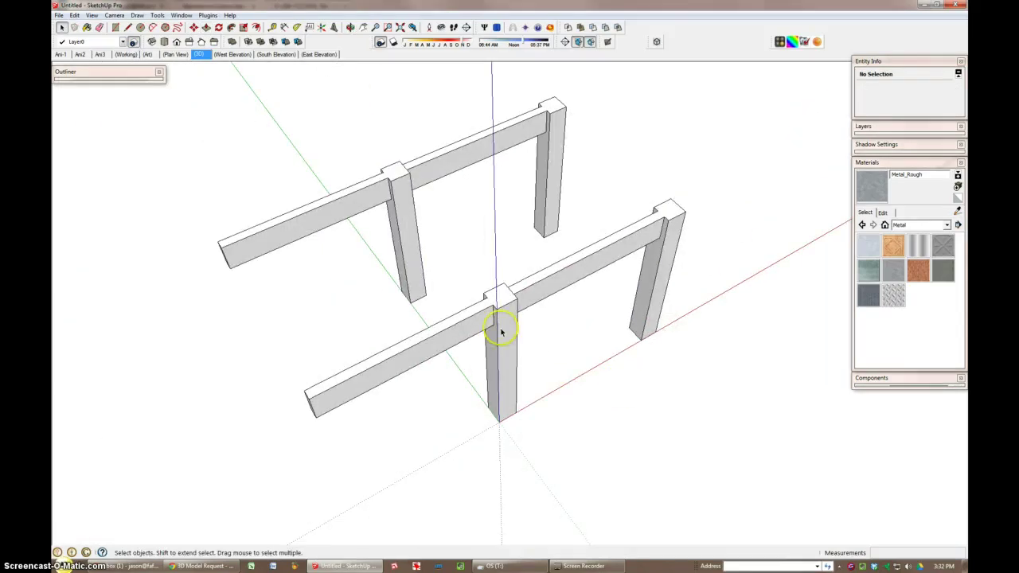
# Step: Select the front frame, then cancel and clear the selection
pyautogui.click(498, 315)
pyautogui.rightClick(495, 297)
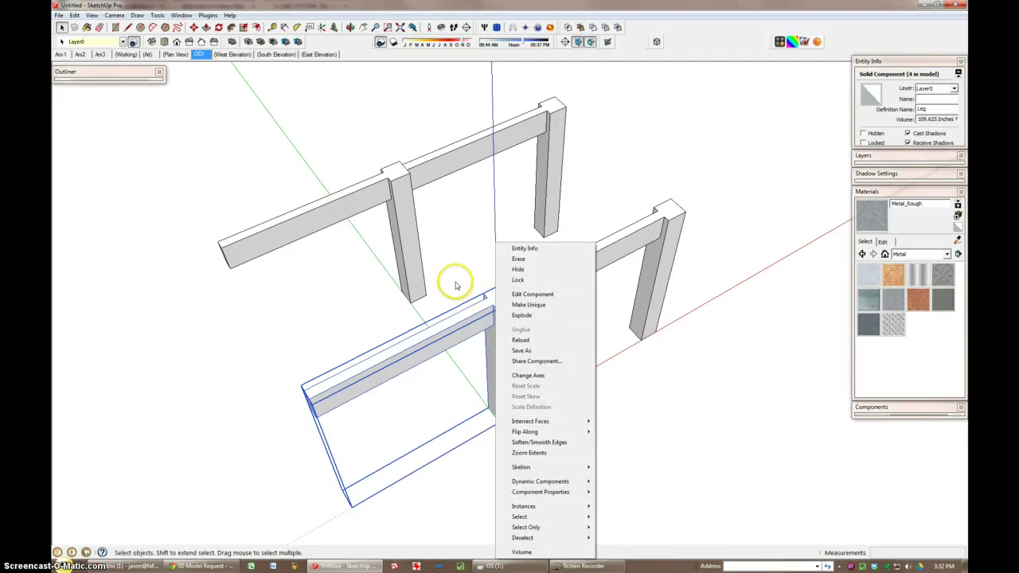
pyautogui.press('Escape')
pyautogui.press('q')
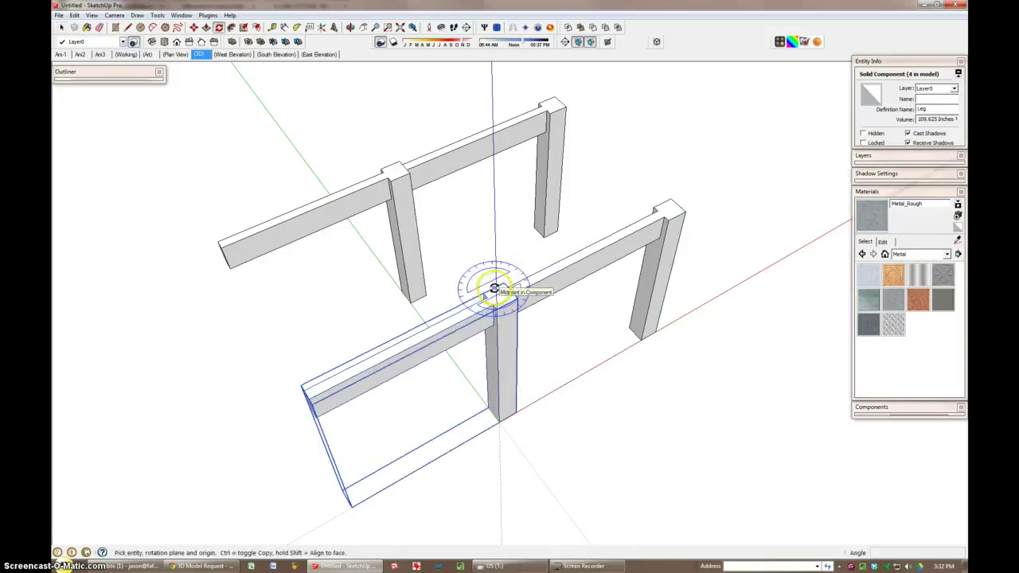
pyautogui.scroll(1, 494, 288)
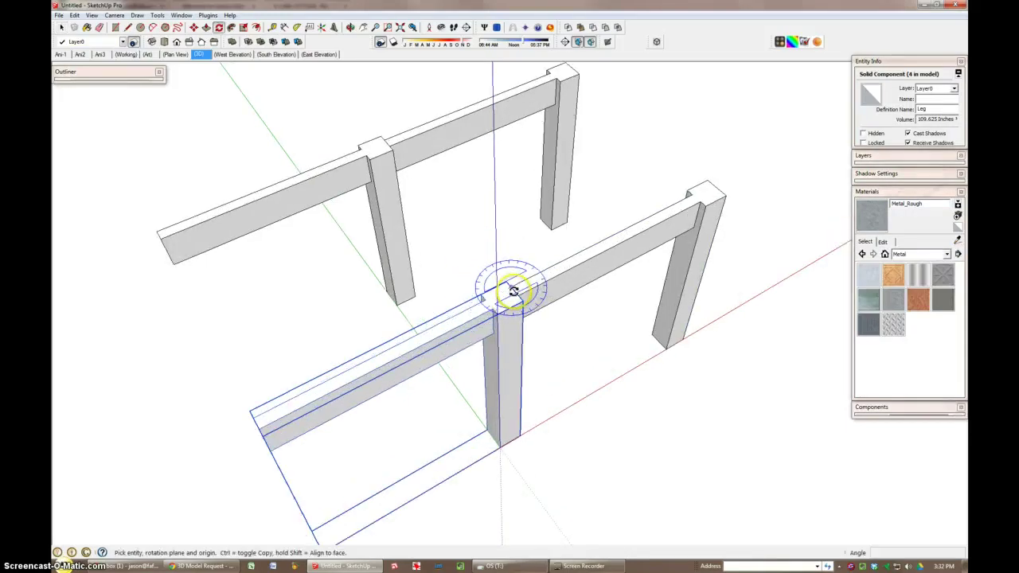
pyautogui.scroll(2, 514, 291)
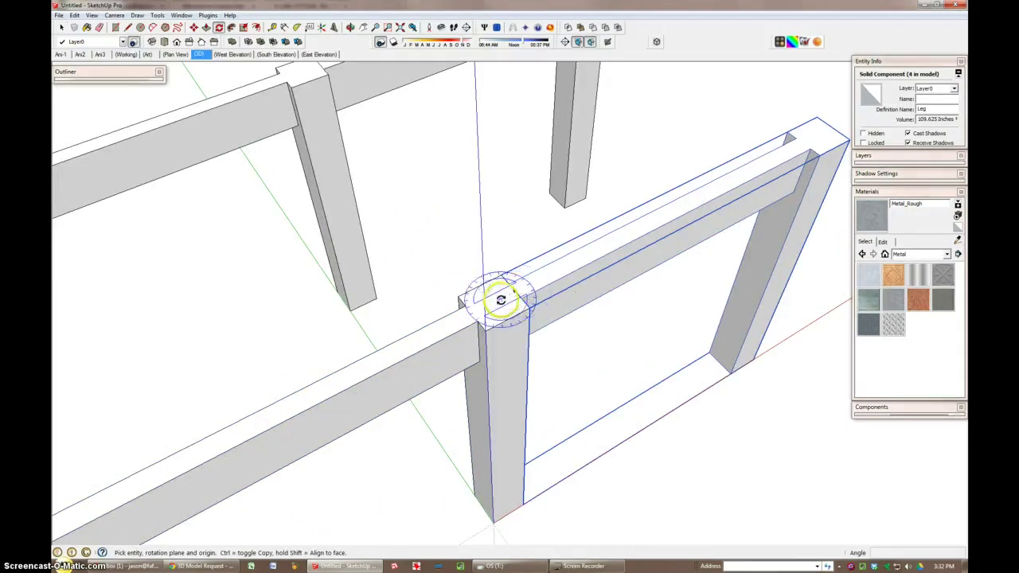
pyautogui.hotkey('ctrl', 't')
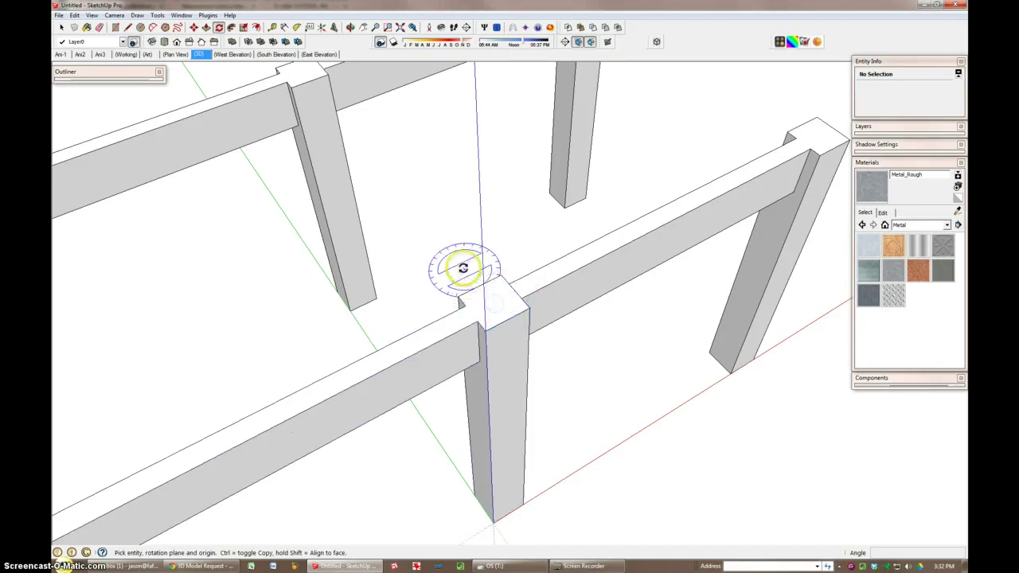
# Step: Rotate the leg-and-rail component about its corner joint toward the adjacent side
pyautogui.press('space')
pyautogui.click(489, 295)
pyautogui.scroll(3, 490, 307)
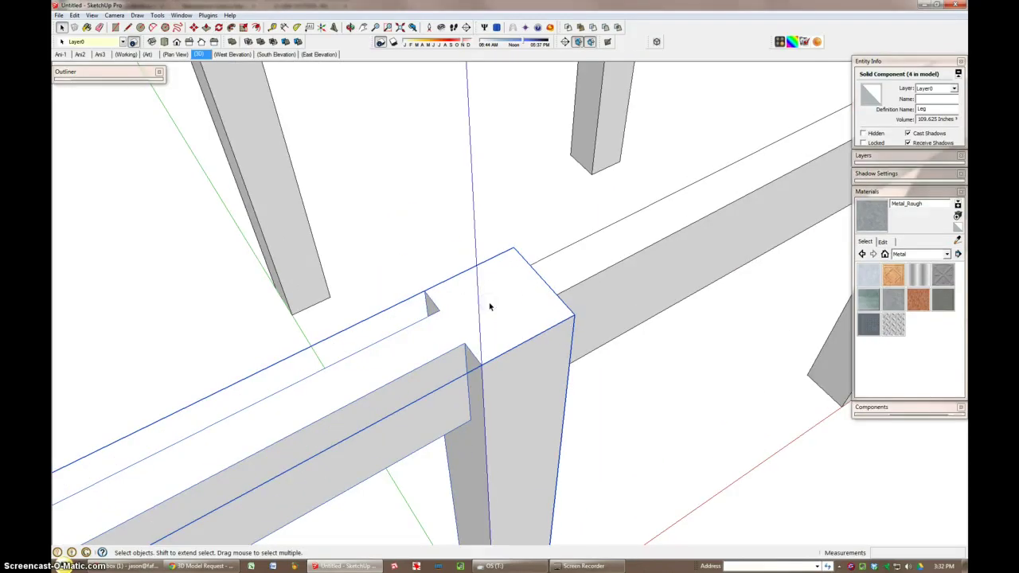
pyautogui.press('r')
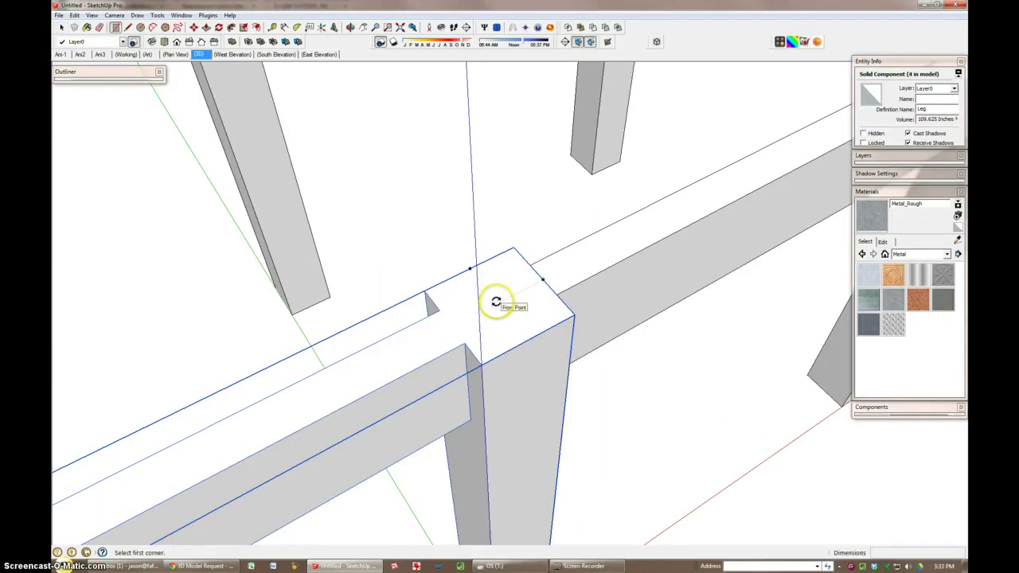
pyautogui.press('q')
pyautogui.click(500, 303)
pyautogui.click(515, 312)
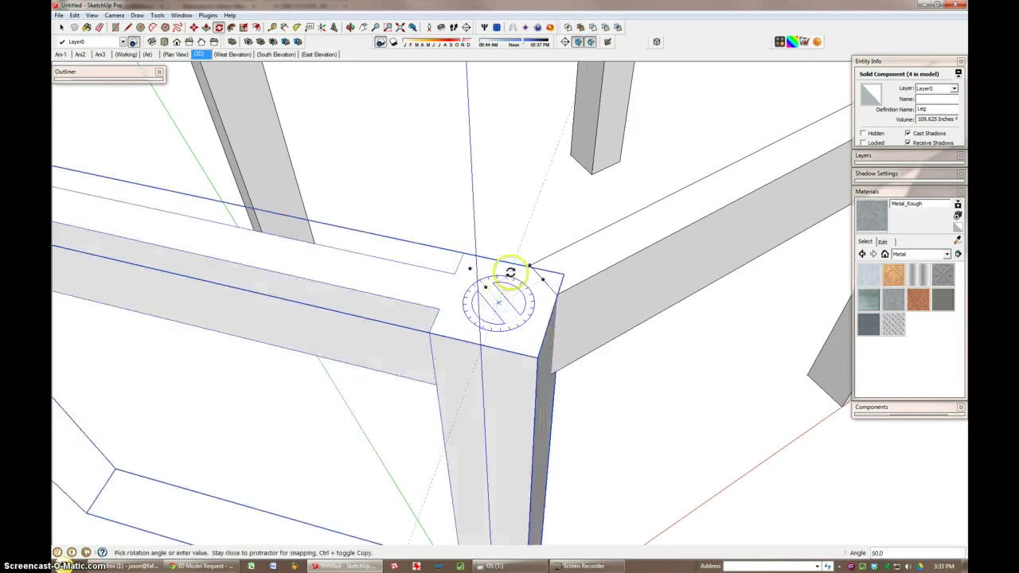
pyautogui.scroll(-2, 519, 277)
pyautogui.scroll(-2, 530, 286)
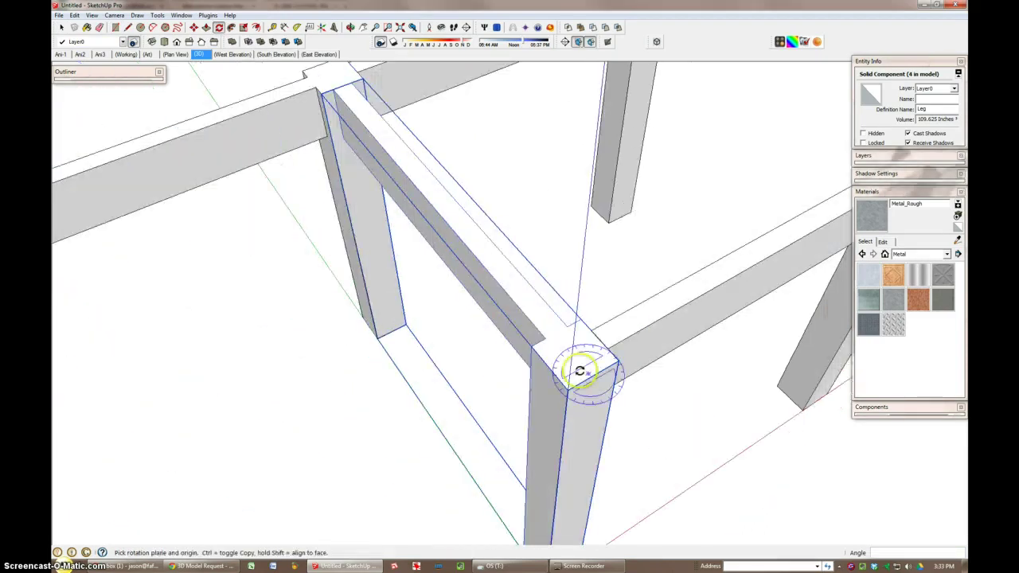
pyautogui.scroll(-2, 582, 364)
pyautogui.press('space')
# Step: Rotate the side frame again around the leg's top face
pyautogui.rightClick(392, 144)
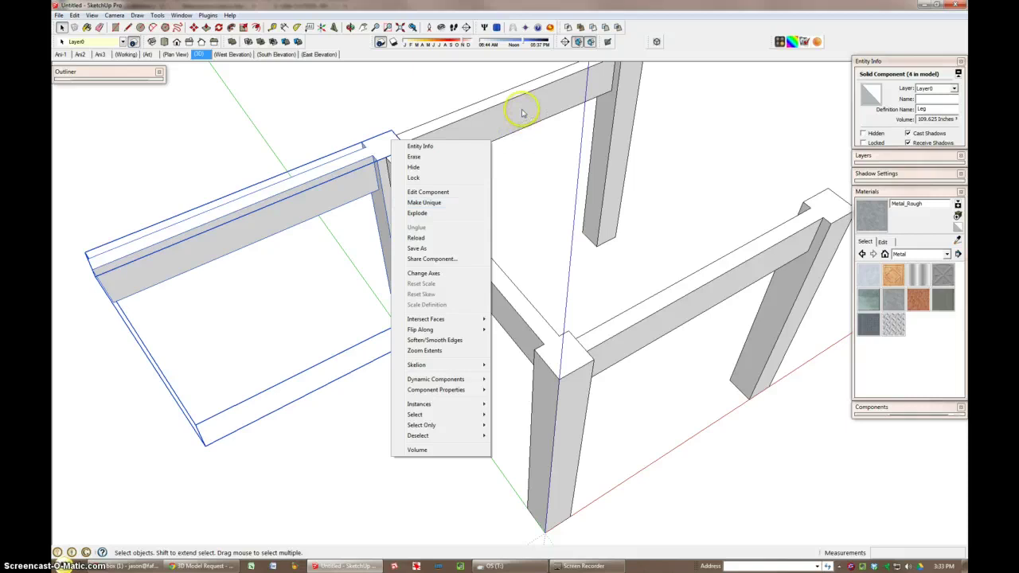
pyautogui.scroll(-3, 532, 159)
pyautogui.scroll(-2, 625, 73)
pyautogui.scroll(5, 562, 141)
pyautogui.scroll(2, 574, 134)
pyautogui.press('q')
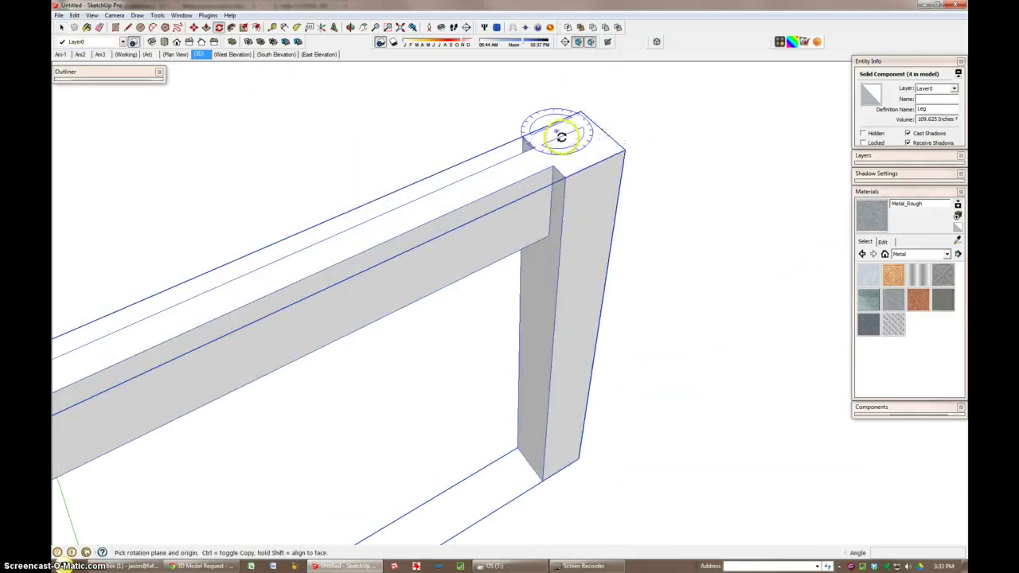
pyautogui.moveTo(575, 142)
pyautogui.mouseDown()
pyautogui.moveTo(591, 134)
pyautogui.moveTo(580, 121)
pyautogui.mouseUp()
pyautogui.click(580, 121)
pyautogui.scroll(-3, 581, 115)
pyautogui.scroll(-3, 581, 118)
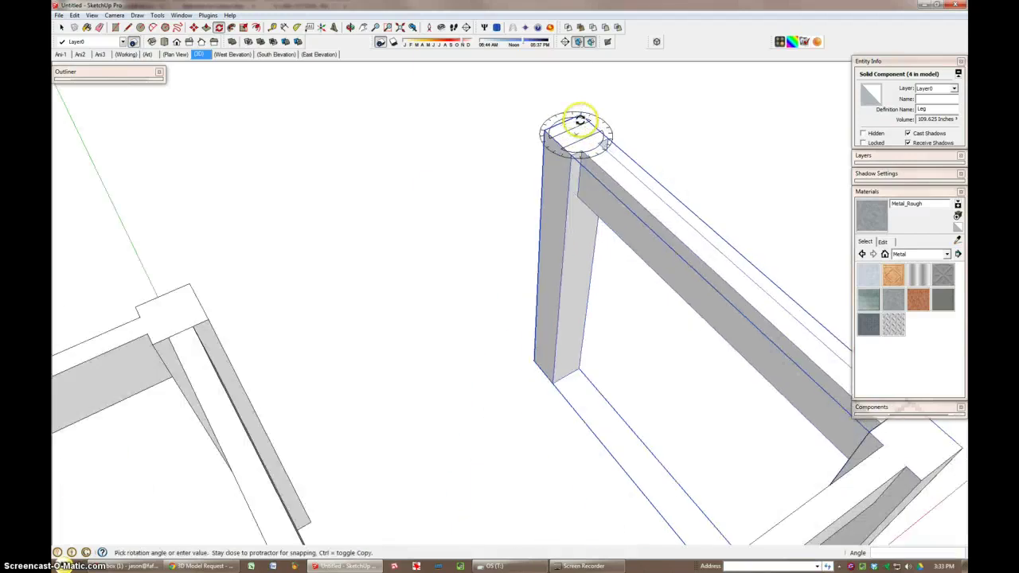
pyautogui.scroll(-3, 581, 159)
pyautogui.scroll(-2, 374, 261)
# Step: Flip the left side frame along the component's red axis
pyautogui.press('space')
pyautogui.click(390, 245)
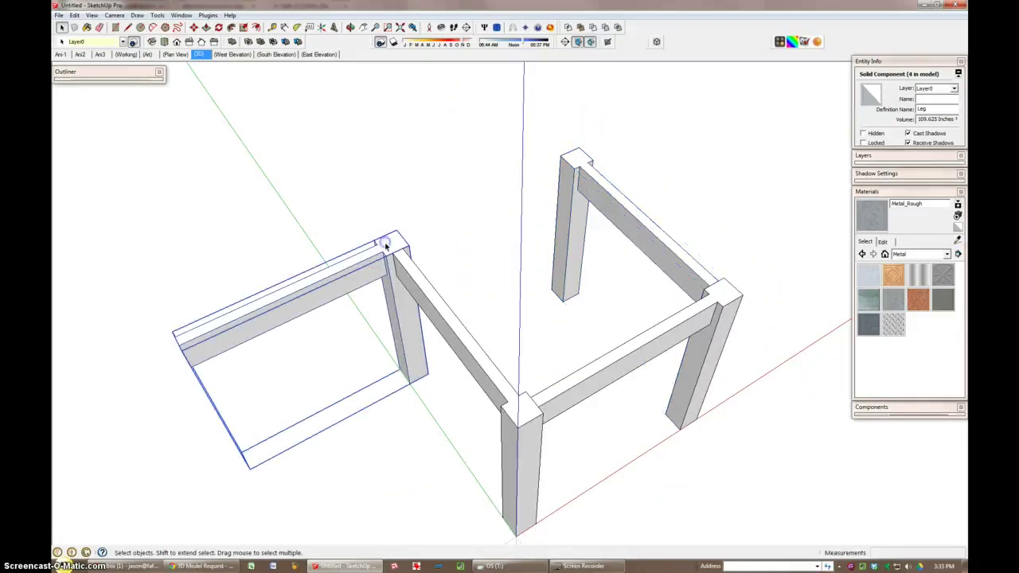
pyautogui.rightClick(394, 249)
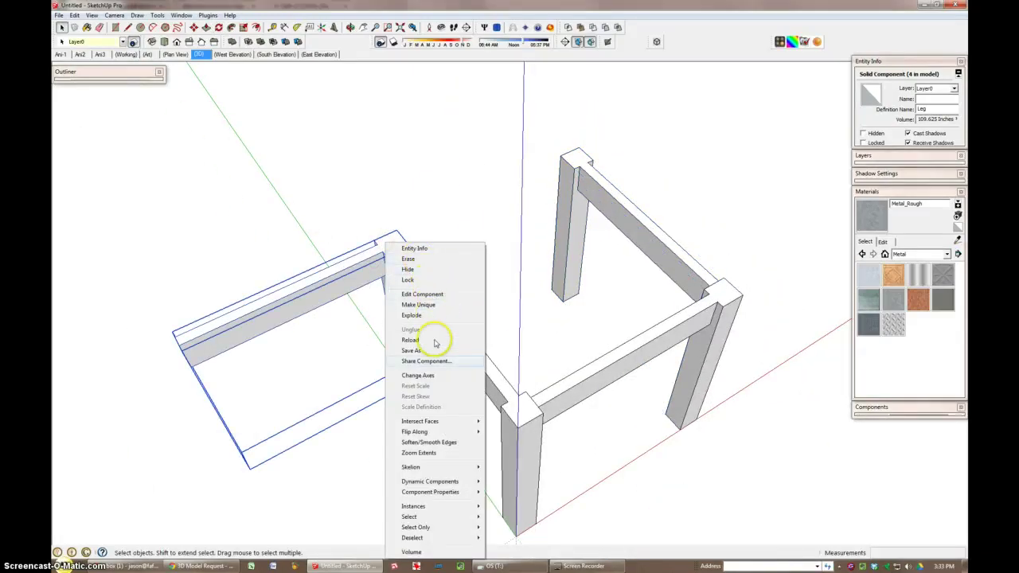
pyautogui.moveTo(430, 431)
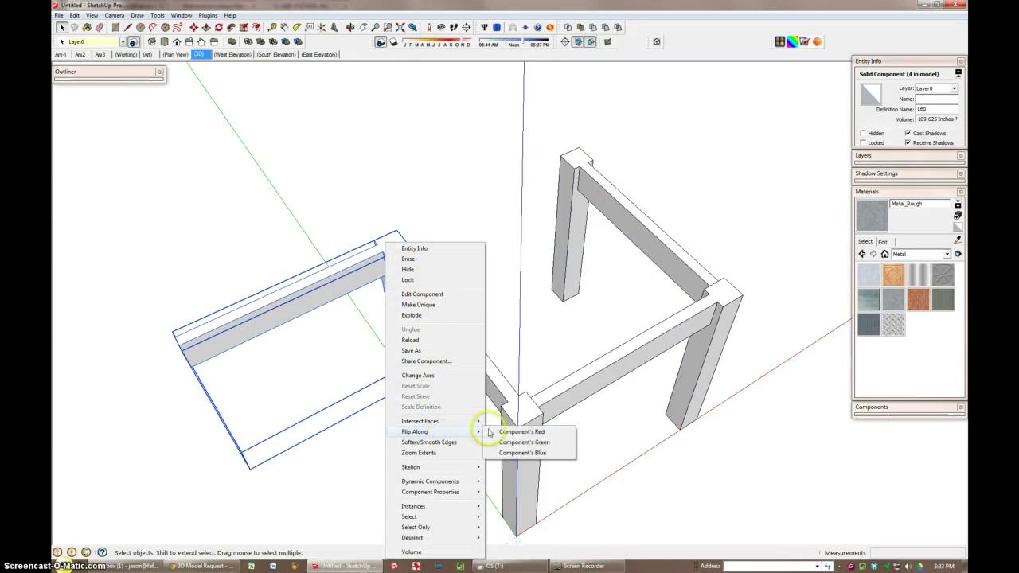
pyautogui.click(510, 433)
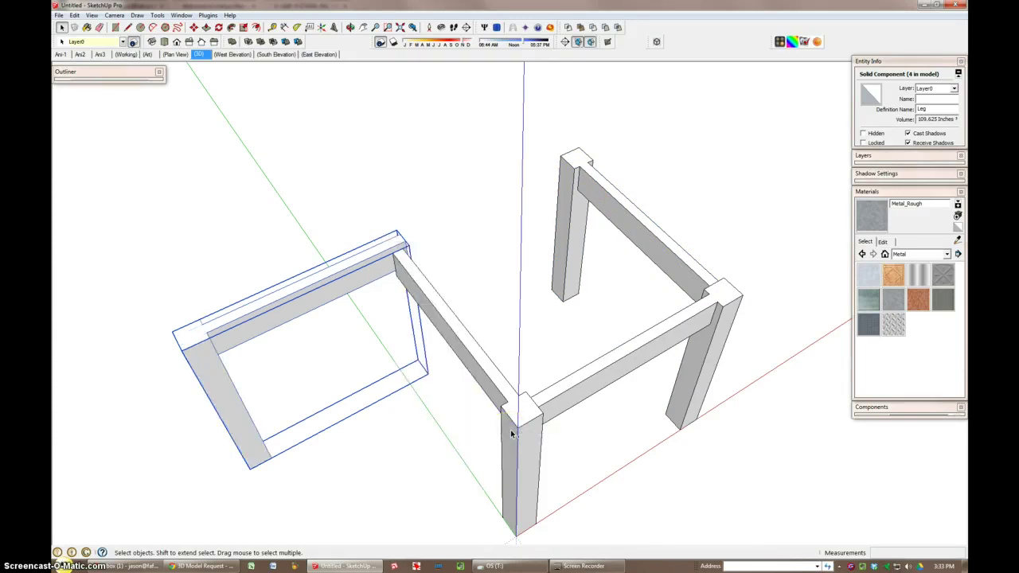
pyautogui.hotkey('ctrl', 'z')
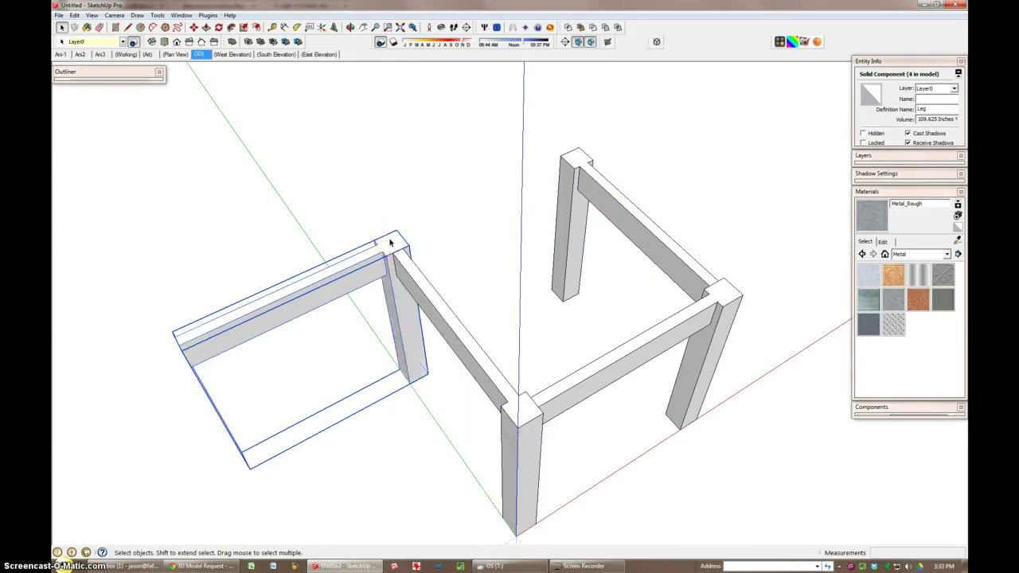
pyautogui.hotkey('ctrl', 'y')
pyautogui.click(355, 277)
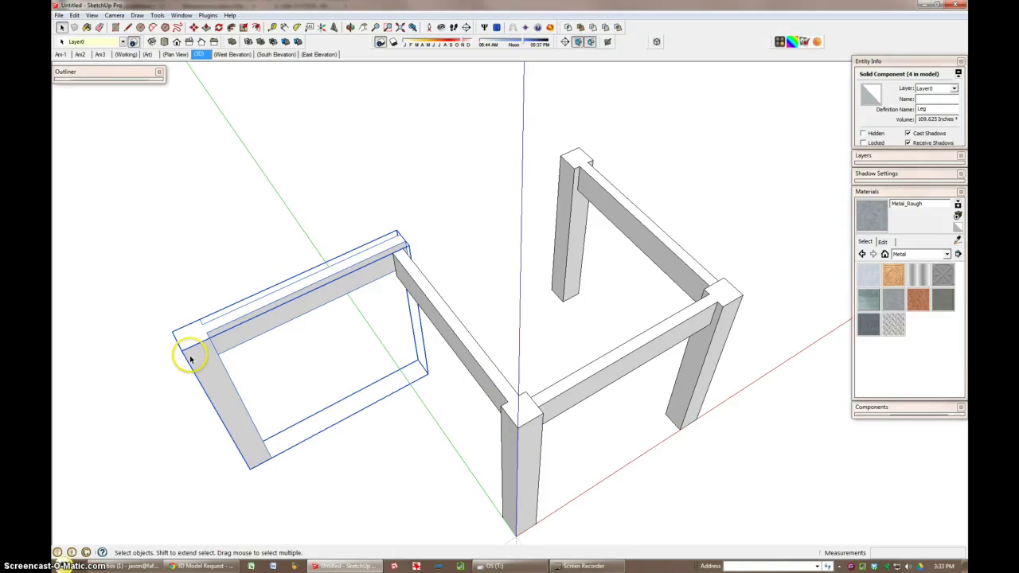
# Step: Move the flipped frame by its corner onto the front-left leg
pyautogui.press('m')
pyautogui.click(195, 345)
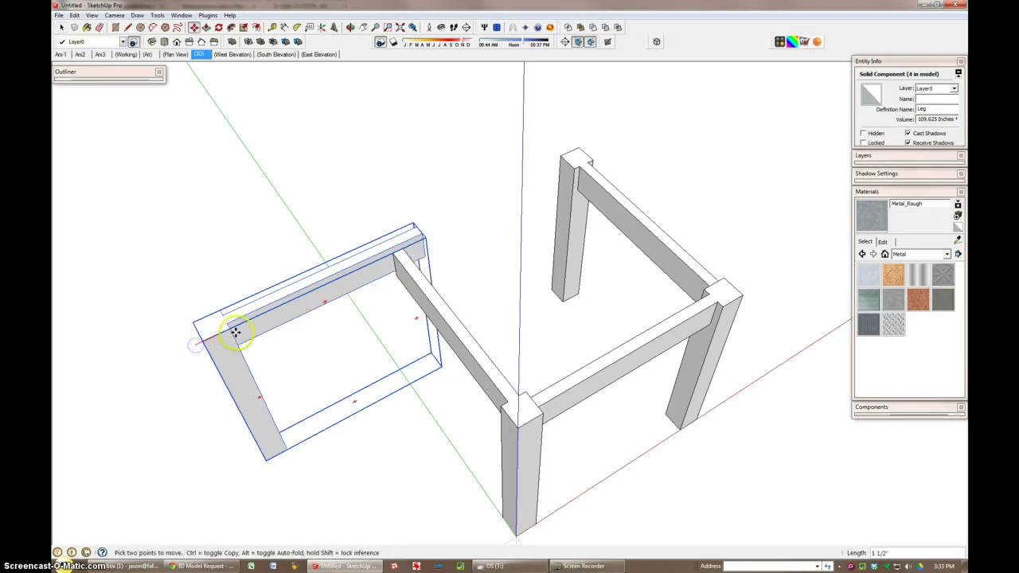
pyautogui.click(523, 411)
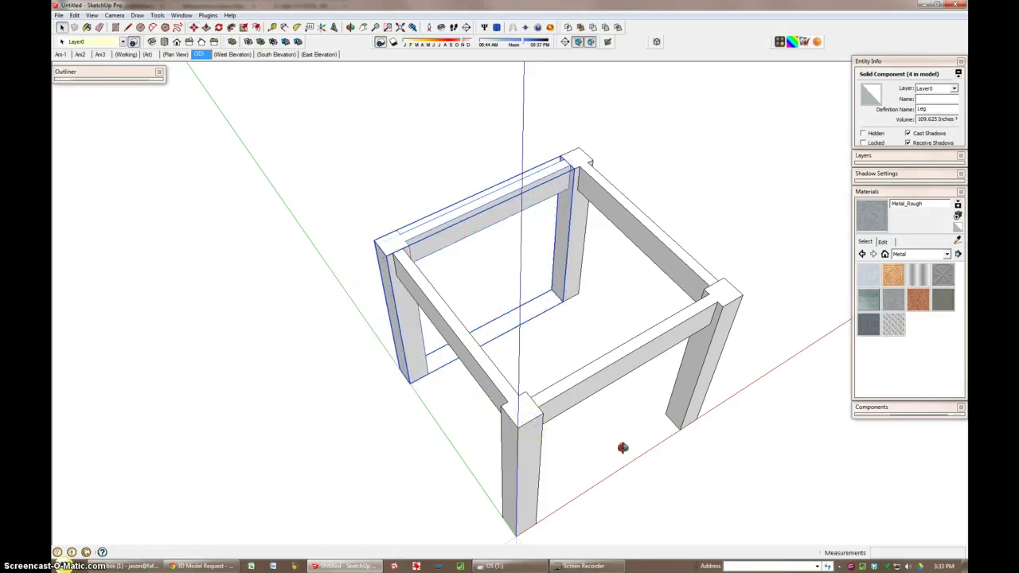
pyautogui.moveTo(621, 444); pyautogui.dragTo(598, 291, button='middle')
# Step: Select the front frame and open its component for editing from below
pyautogui.press('space')
pyautogui.click(696, 321)
pyautogui.scroll(3, 694, 305)
pyautogui.scroll(3, 694, 287)
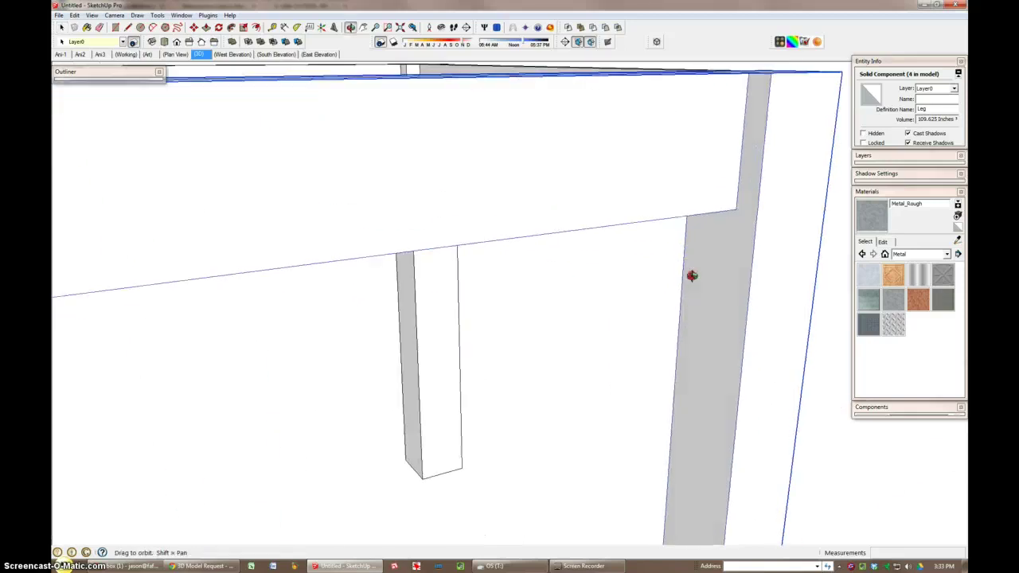
pyautogui.moveTo(694, 278); pyautogui.dragTo(720, 125, button='middle')
pyautogui.doubleClick(648, 235)
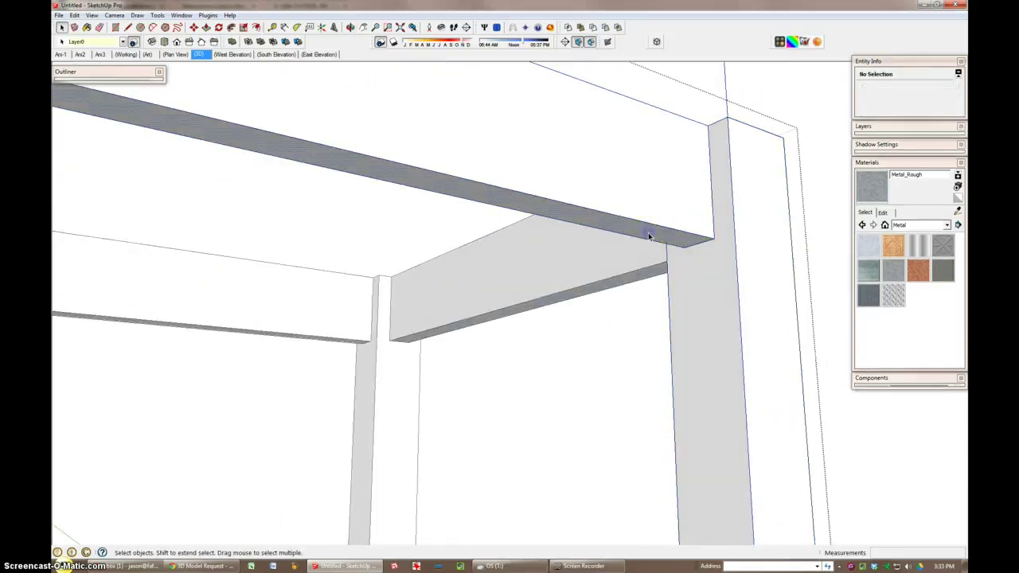
# Step: Push/Pull the apron's bottom face down about 1 7/16"
pyautogui.click(649, 234)
pyautogui.press('p')
pyautogui.moveTo(648, 233); pyautogui.dragTo(660, 295)
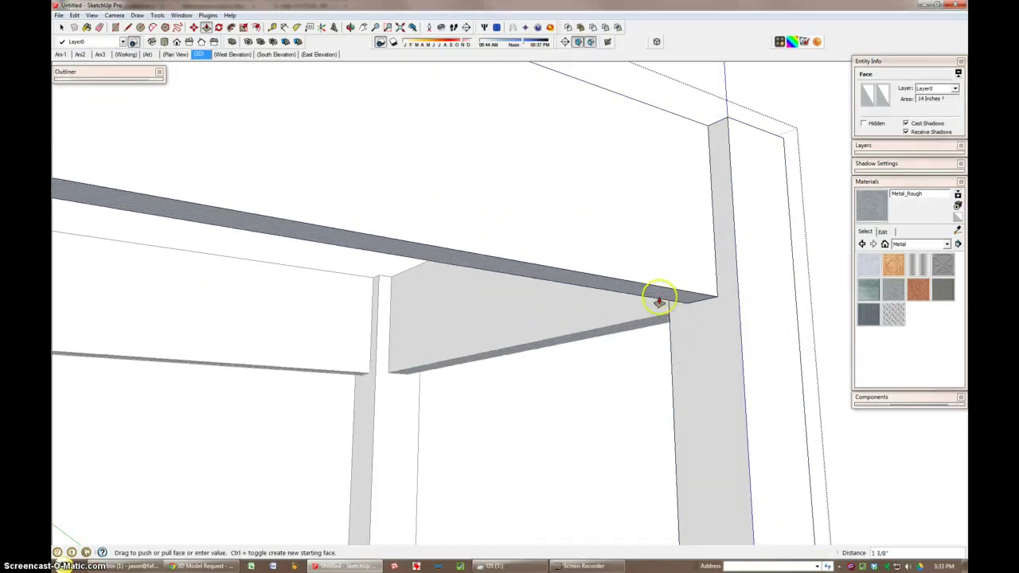
pyautogui.moveTo(682, 228)
pyautogui.mouseDown(button='middle')
pyautogui.moveTo(648, 308)
pyautogui.moveTo(556, 440)
pyautogui.mouseUp(button='middle')
pyautogui.scroll(-3, 556, 440)
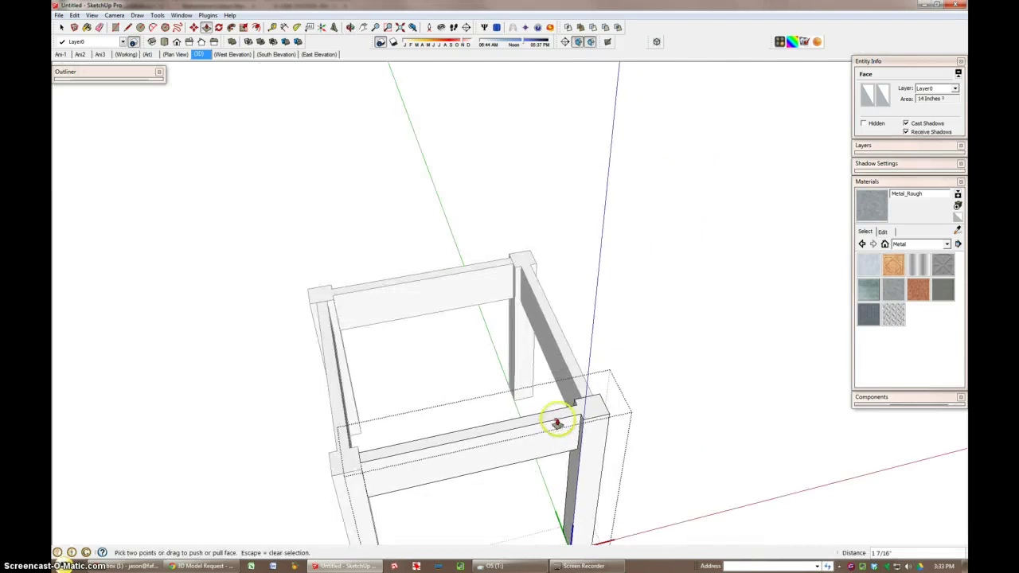
pyautogui.press('space')
pyautogui.click(706, 446)
pyautogui.moveTo(682, 364); pyautogui.dragTo(425, 375, button='middle')
# Step: Draw a rectangle across the frame top and pull it up into a 1-inch seat slab
pyautogui.press('r')
pyautogui.click(323, 254)
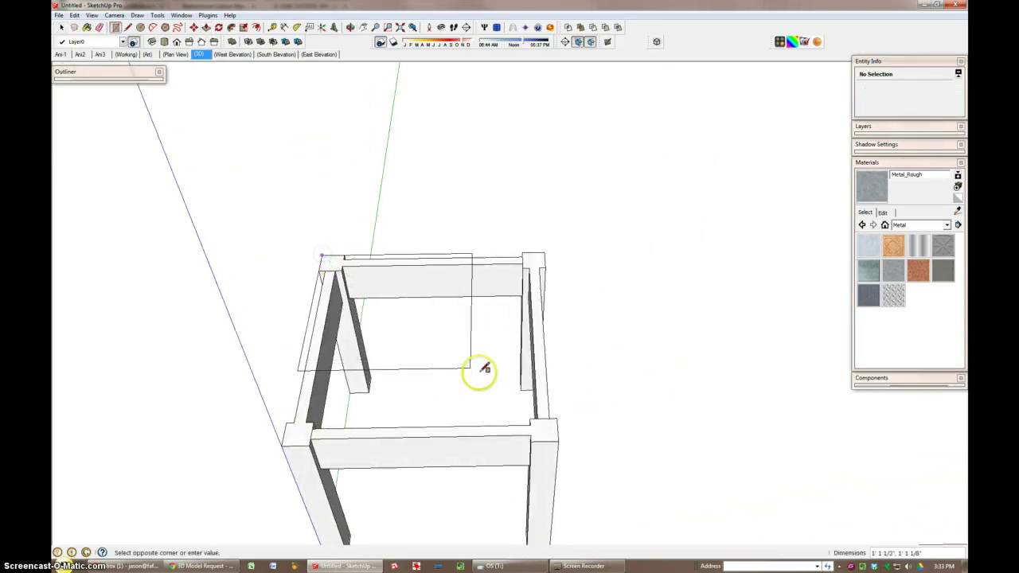
pyautogui.click(561, 441)
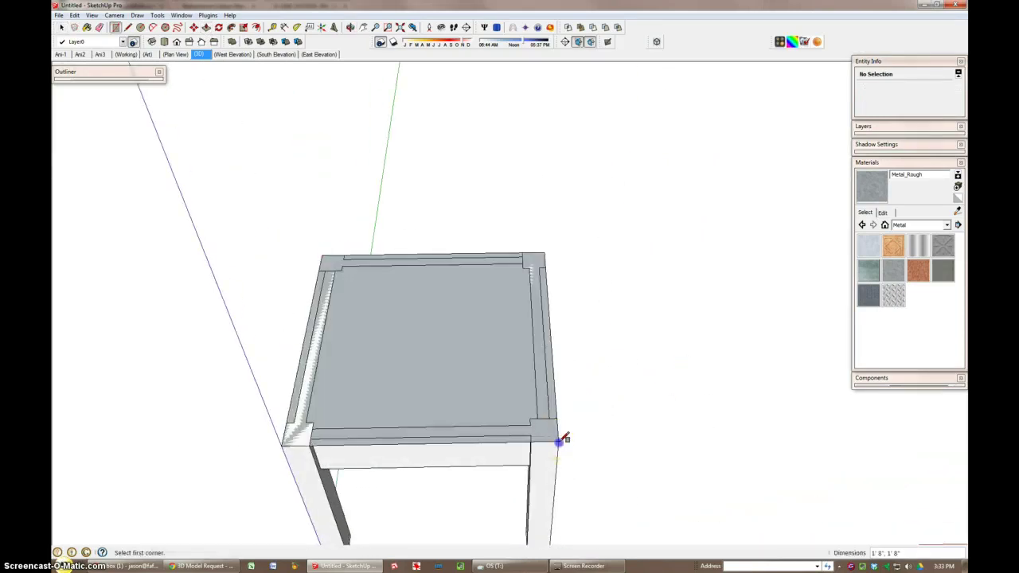
pyautogui.press('p')
pyautogui.moveTo(496, 398); pyautogui.dragTo(496, 383)
pyautogui.click(495, 382)
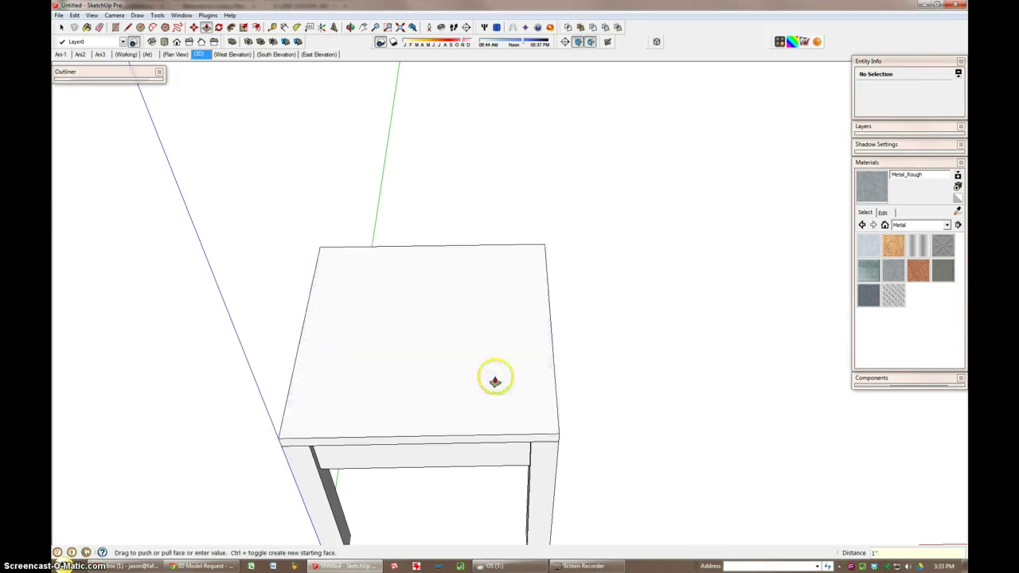
pyautogui.moveTo(619, 423)
pyautogui.mouseDown(button='middle')
pyautogui.moveTo(415, 369)
pyautogui.moveTo(350, 381)
pyautogui.moveTo(395, 357)
pyautogui.mouseUp(button='middle')
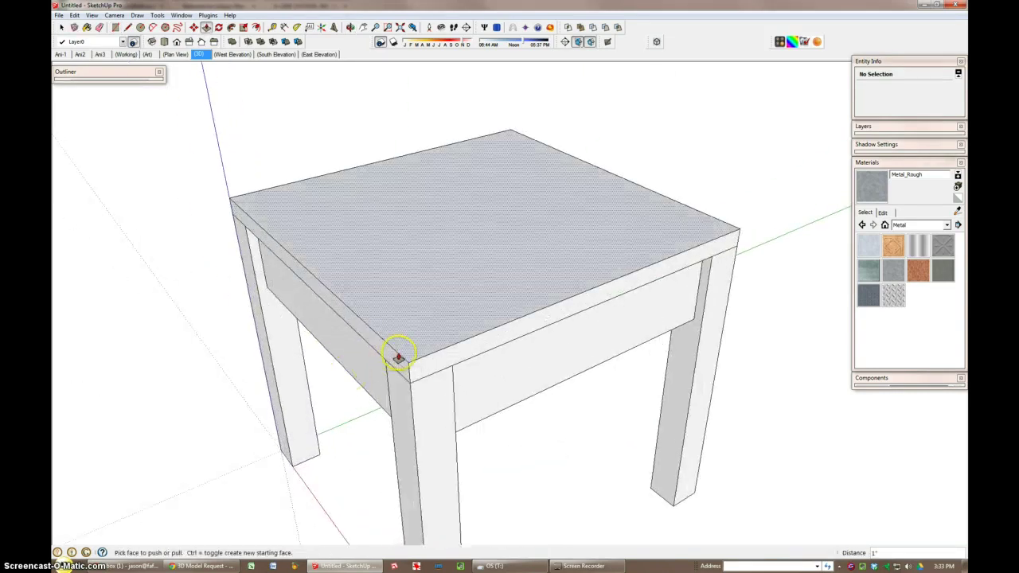
pyautogui.scroll(3, 517, 353)
# Step: Select the whole seat slab and scale it to 0.80 in one direction
pyautogui.press('space')
pyautogui.tripleClick(492, 317)
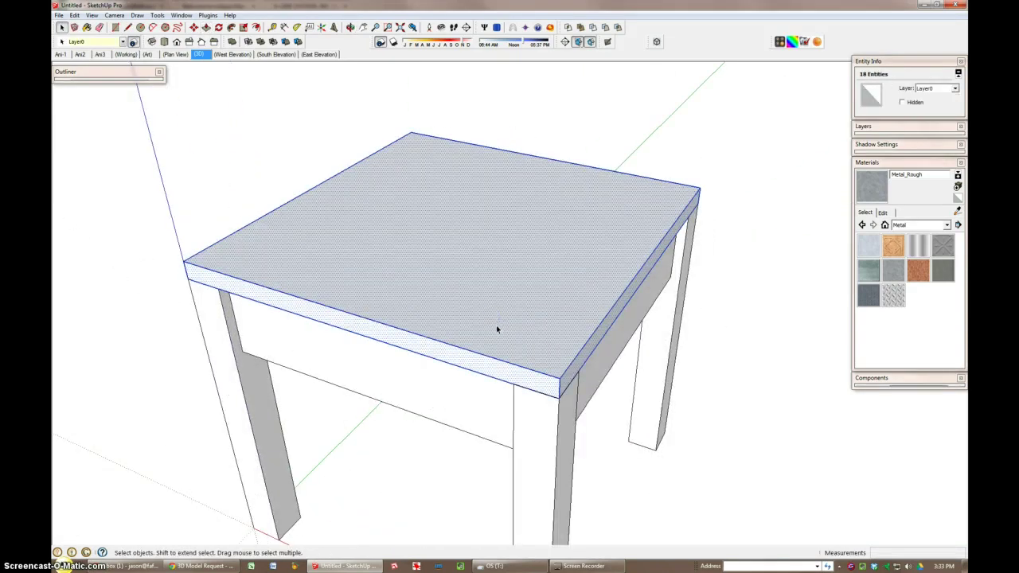
pyautogui.press('s')
pyautogui.moveTo(563, 396)
pyautogui.mouseDown()
pyautogui.moveTo(608, 468)
pyautogui.moveTo(575, 414)
pyautogui.mouseUp()
pyautogui.moveTo(625, 428)
pyautogui.mouseDown(button='middle')
pyautogui.moveTo(406, 342)
pyautogui.moveTo(302, 380)
pyautogui.moveTo(412, 405)
pyautogui.moveTo(555, 337)
pyautogui.mouseUp(button='middle')
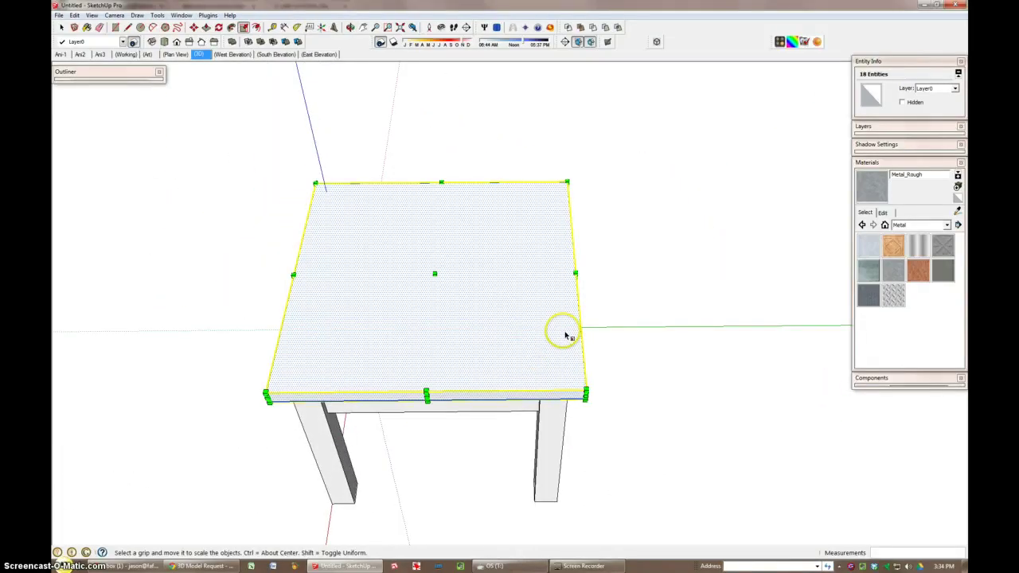
# Step: Make the seat slab a group via its right-click menu
pyautogui.press('space')
pyautogui.rightClick(550, 303)
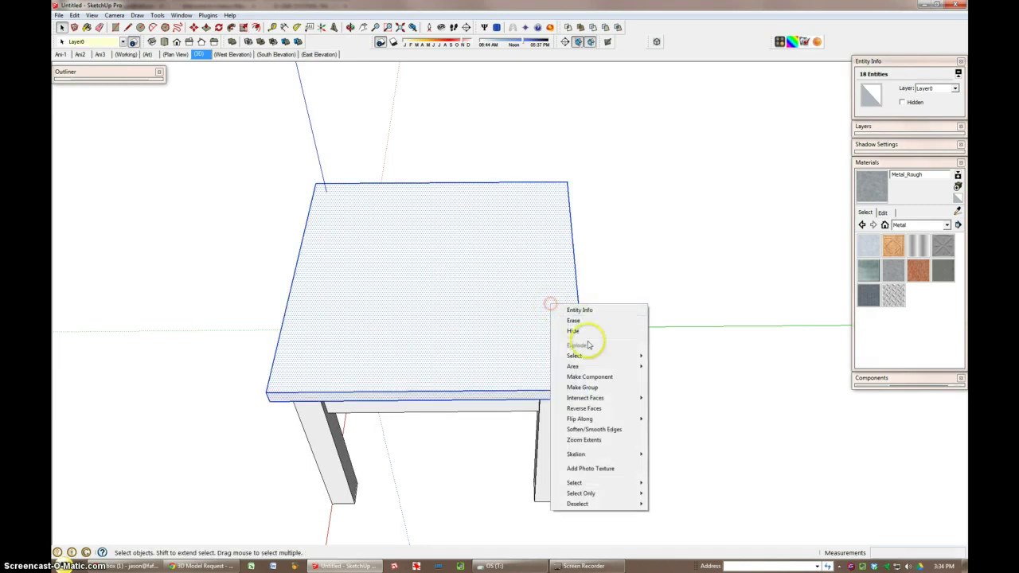
pyautogui.click(594, 387)
# Step: Draw a narrow strip along the seat's rear edge and push/pull it up into a tall backrest
pyautogui.press('r')
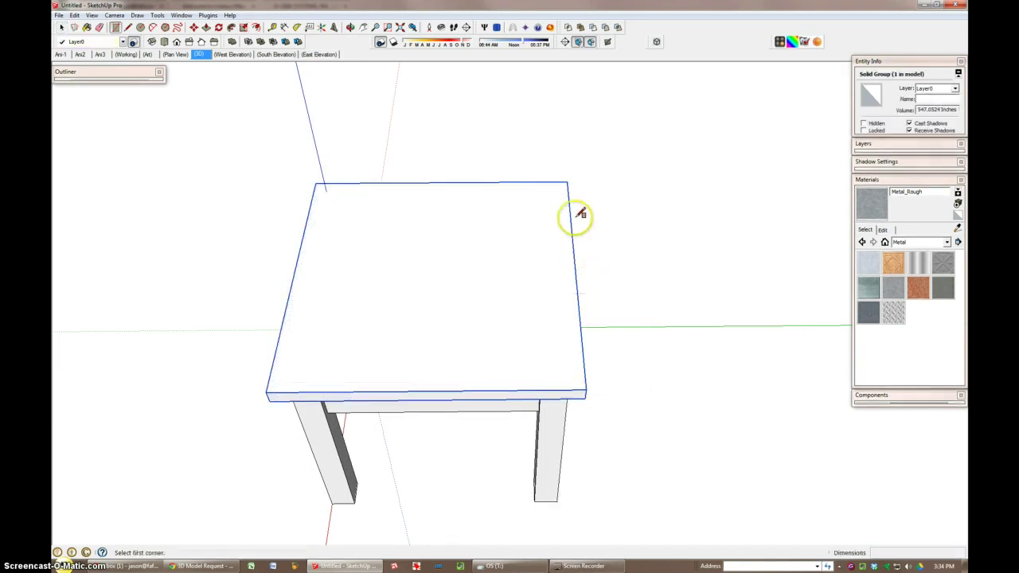
pyautogui.moveTo(568, 176); pyautogui.dragTo(557, 386)
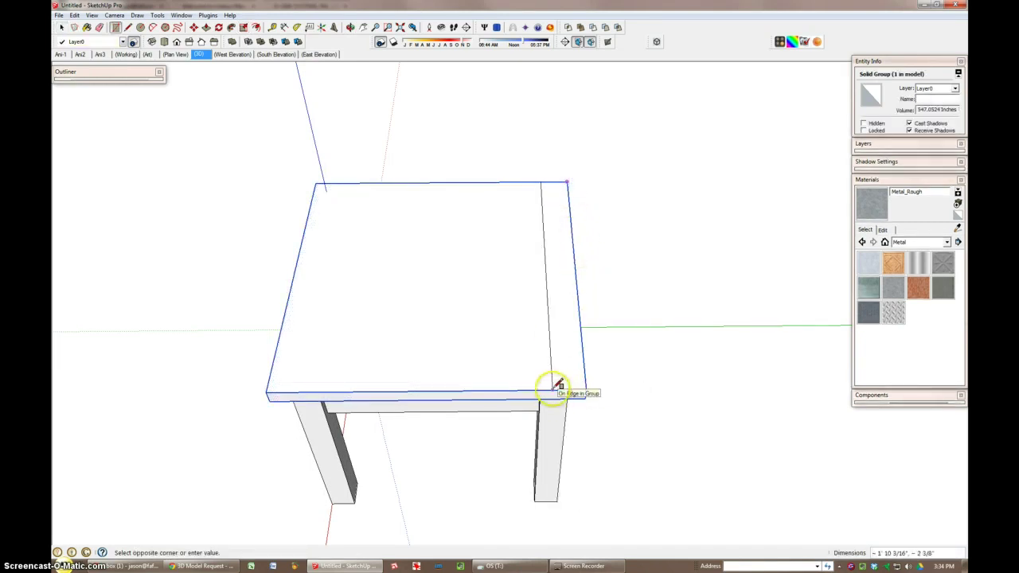
pyautogui.moveTo(557, 386); pyautogui.dragTo(551, 307, button='middle')
pyautogui.scroll(-2, 551, 308)
pyautogui.press('p')
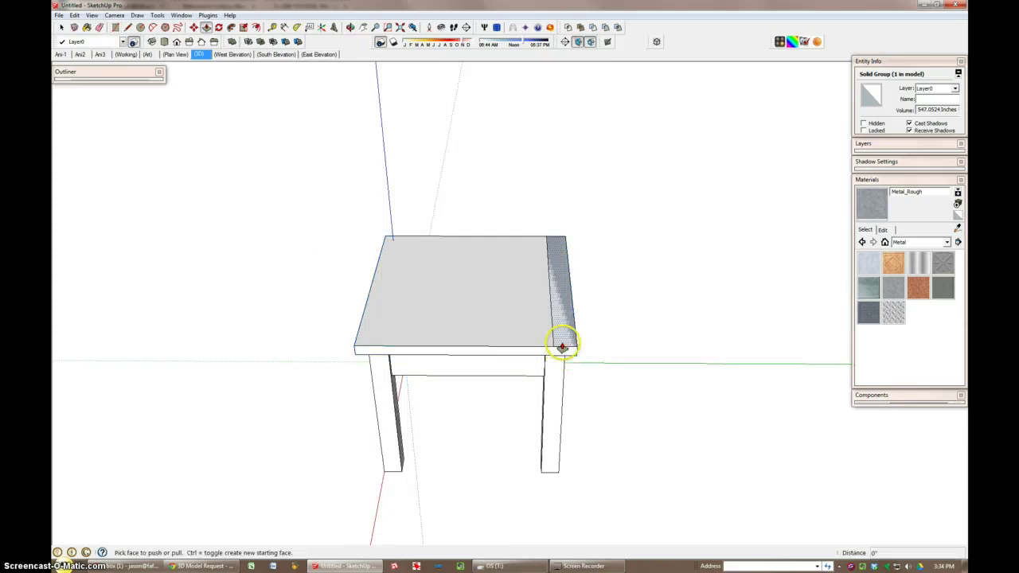
pyautogui.moveTo(565, 344); pyautogui.dragTo(565, 128)
pyautogui.moveTo(564, 128); pyautogui.dragTo(549, 262, button='middle')
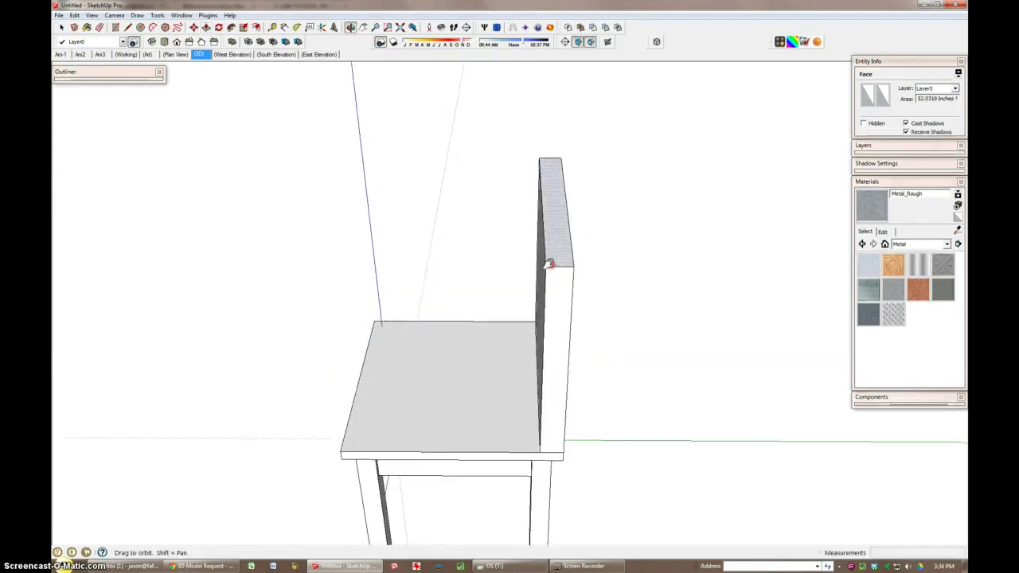
# Step: Move the backrest's top face backward so the backrest tilts slightly back
pyautogui.press('space')
pyautogui.click(563, 242)
pyautogui.press('m')
pyautogui.moveTo(553, 257); pyautogui.dragTo(583, 257)
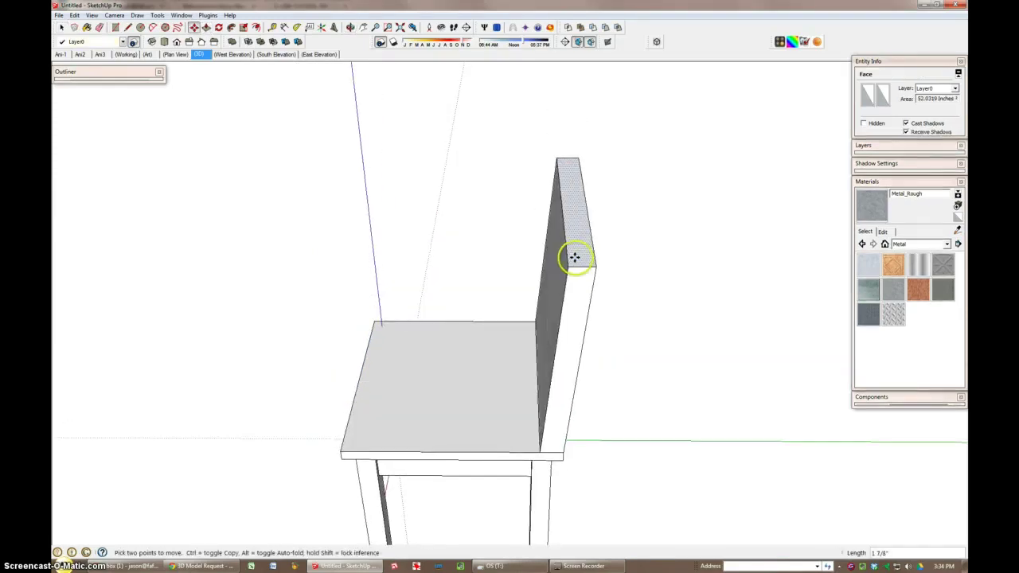
pyautogui.moveTo(582, 258)
pyautogui.mouseDown(button='middle')
pyautogui.moveTo(539, 335)
pyautogui.moveTo(781, 289)
pyautogui.moveTo(565, 298)
pyautogui.moveTo(630, 301)
pyautogui.moveTo(387, 295)
pyautogui.moveTo(457, 357)
pyautogui.moveTo(505, 318)
pyautogui.mouseUp(button='middle')
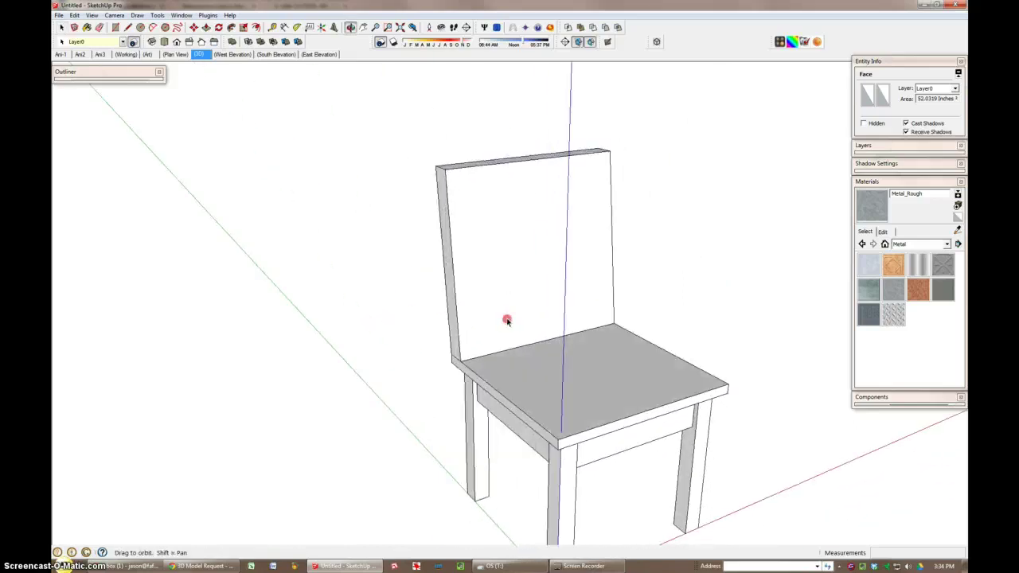
# Step: Select the whole backrest and make it a group
pyautogui.press('space')
pyautogui.click(509, 288)
pyautogui.doubleClick(510, 289)
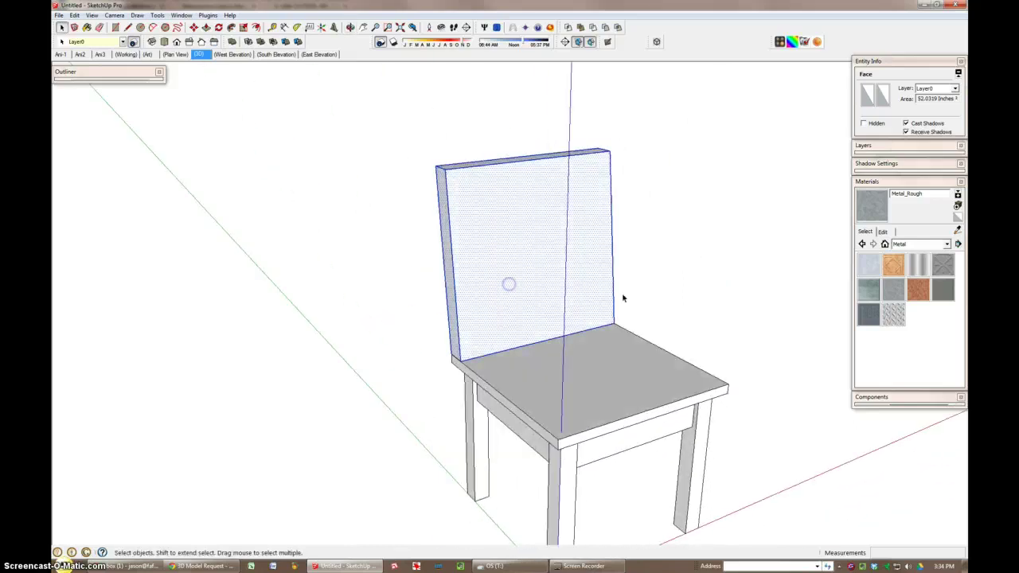
pyautogui.rightClick(542, 275)
pyautogui.click(581, 354)
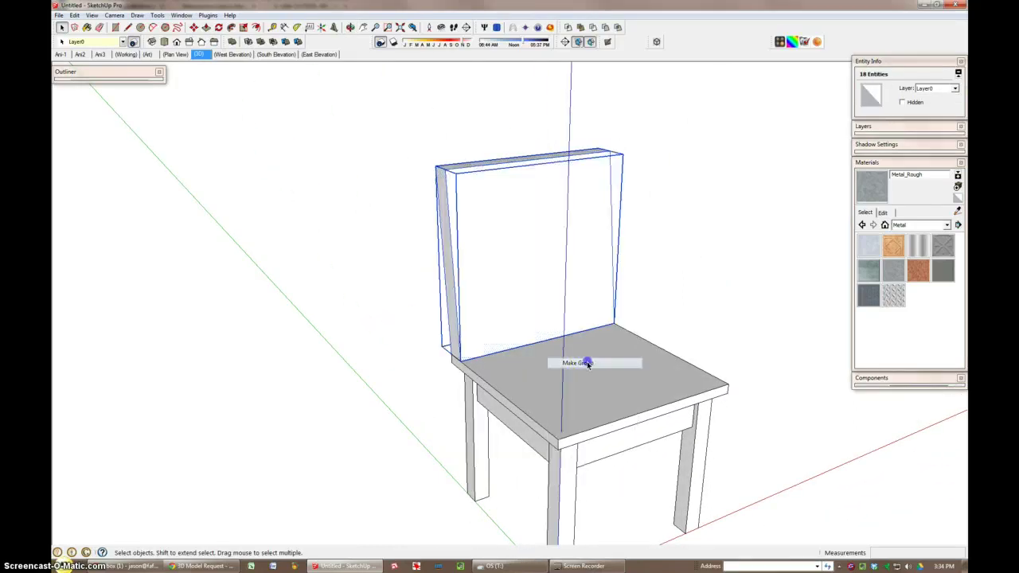
# Step: Choose Wood_Cherry_Original from the Wood materials and paint the backrest and seat
pyautogui.click(908, 243)
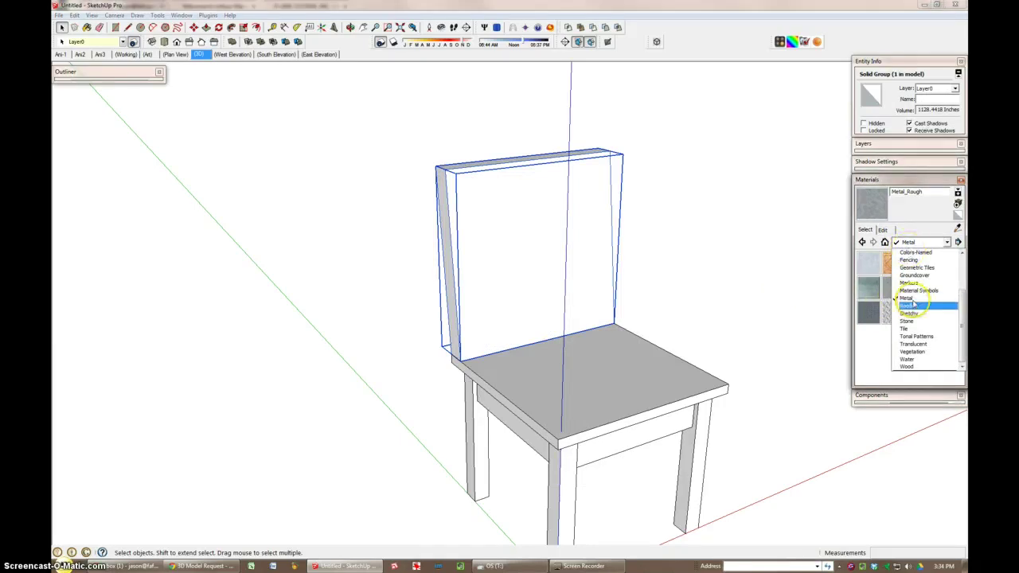
pyautogui.click(907, 367)
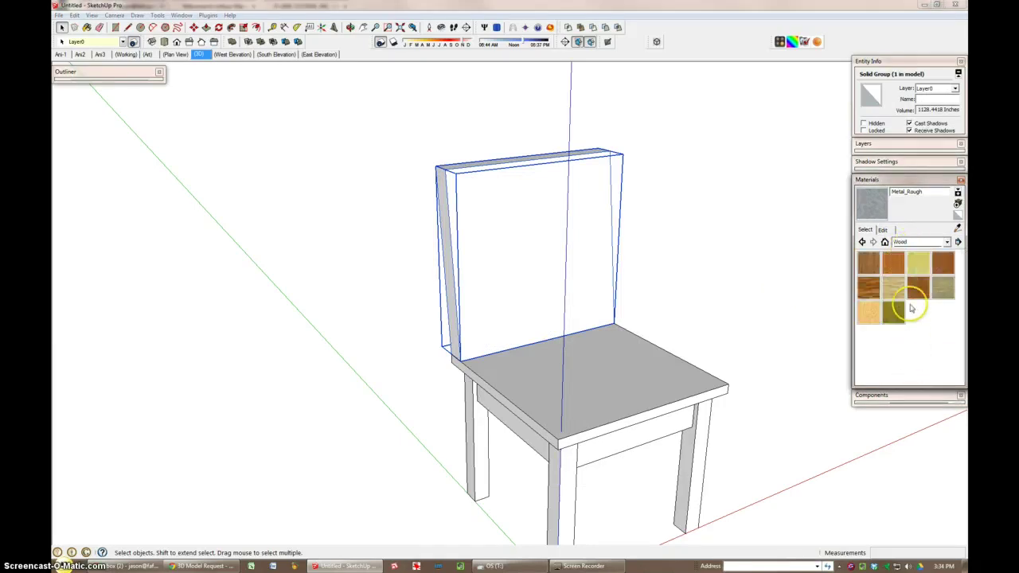
pyautogui.click(943, 269)
pyautogui.click(611, 227)
pyautogui.click(596, 327)
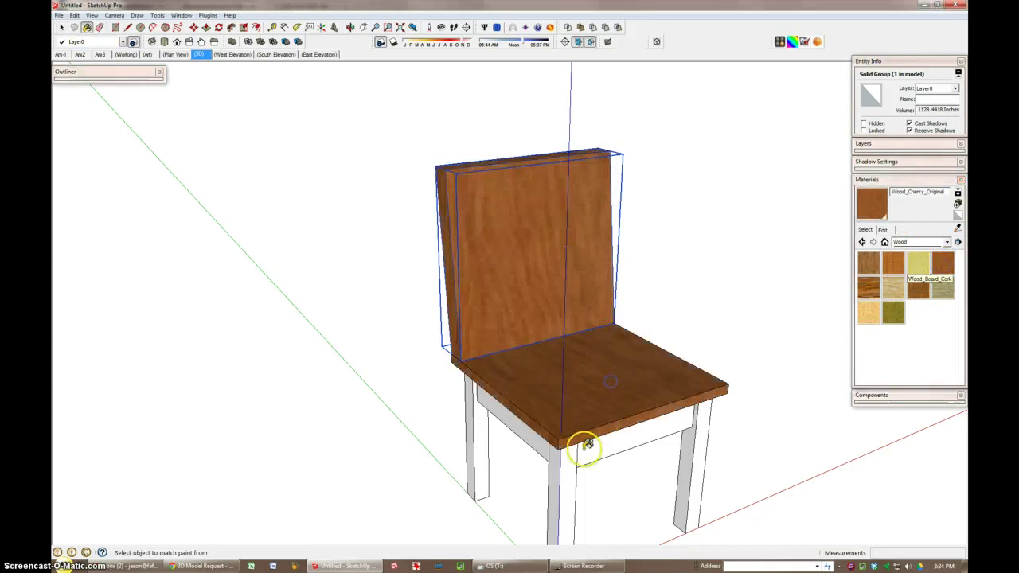
# Step: Paint the leg component and aprons Wood_Cherry_Original, then exit component editing
pyautogui.click(572, 476)
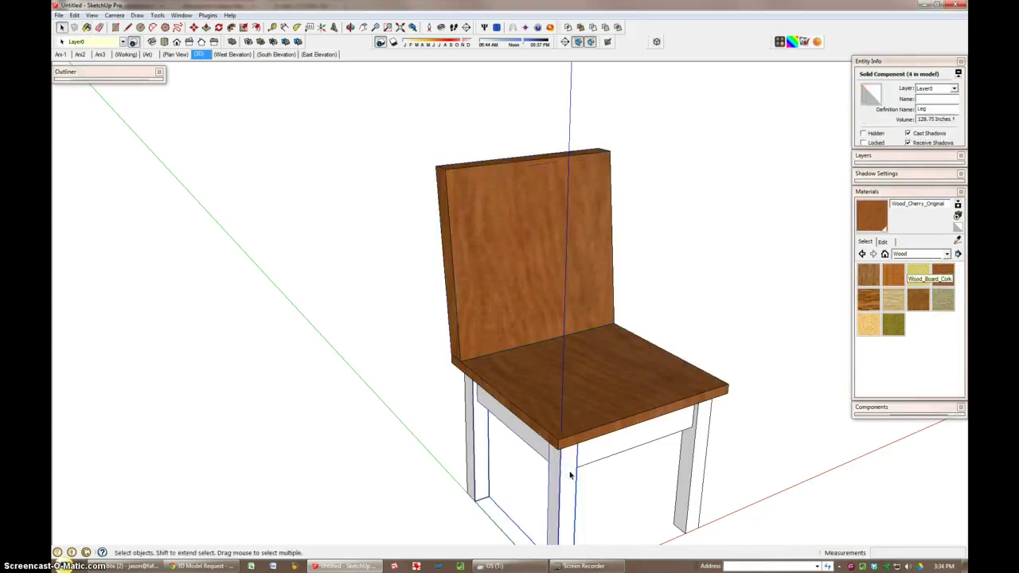
pyautogui.scroll(-1, 571, 474)
pyautogui.scroll(-1, 570, 466)
pyautogui.click(569, 464)
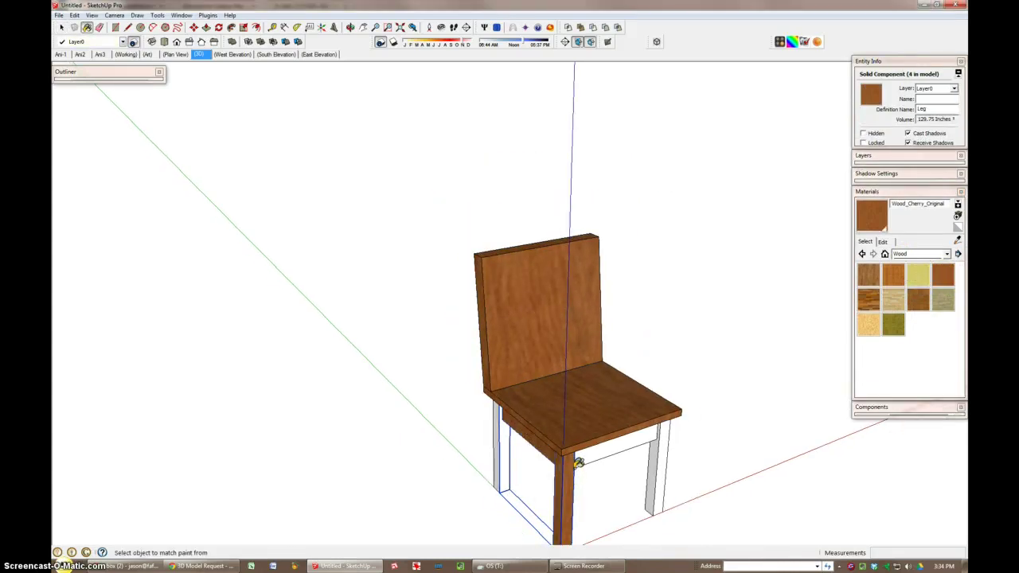
pyautogui.press('space')
pyautogui.tripleClick(572, 471)
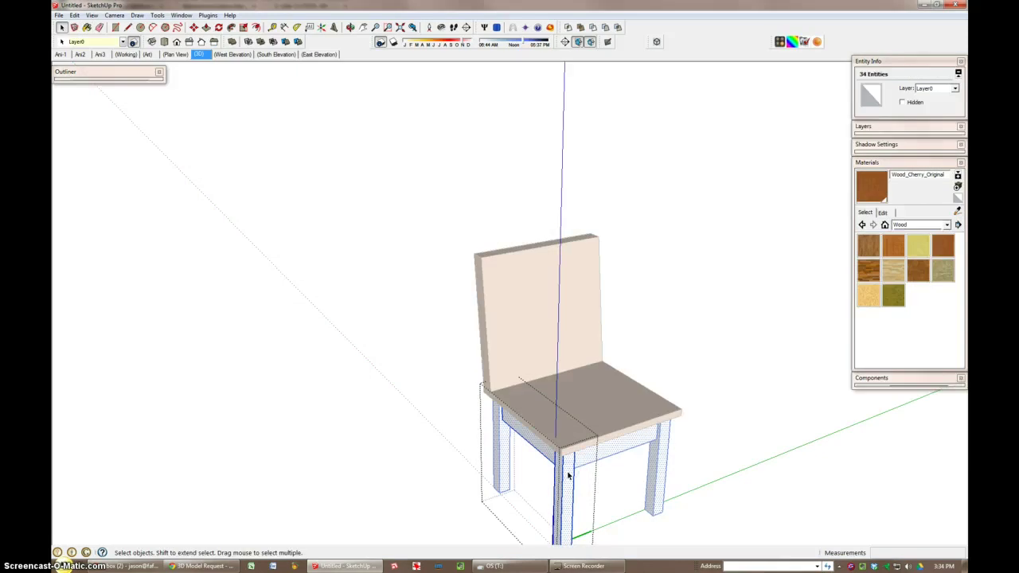
pyautogui.click(359, 433)
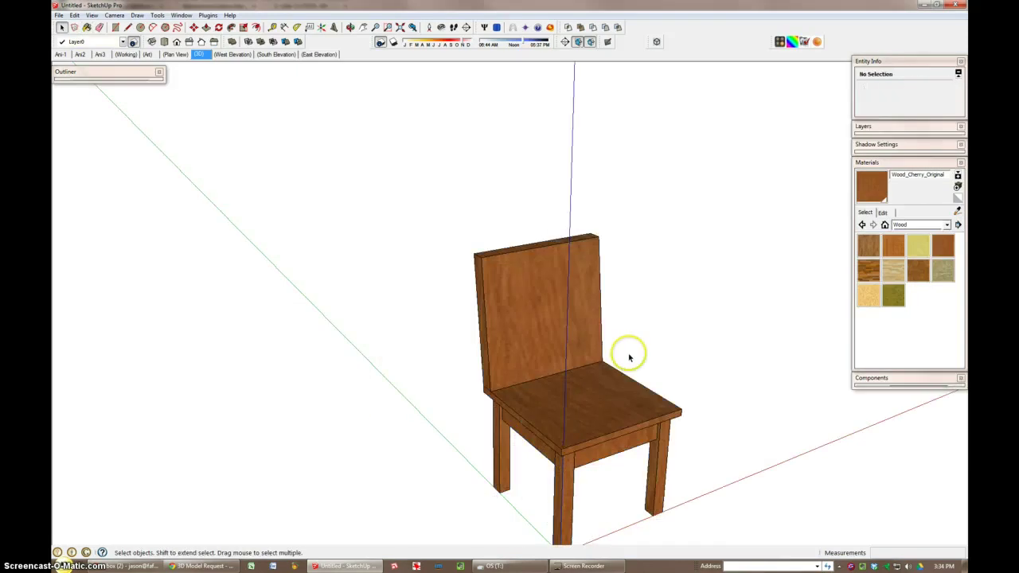
pyautogui.moveTo(628, 353)
pyautogui.mouseDown(button='middle')
pyautogui.moveTo(527, 385)
pyautogui.moveTo(460, 318)
pyautogui.moveTo(523, 302)
pyautogui.moveTo(549, 376)
pyautogui.mouseUp(button='middle')
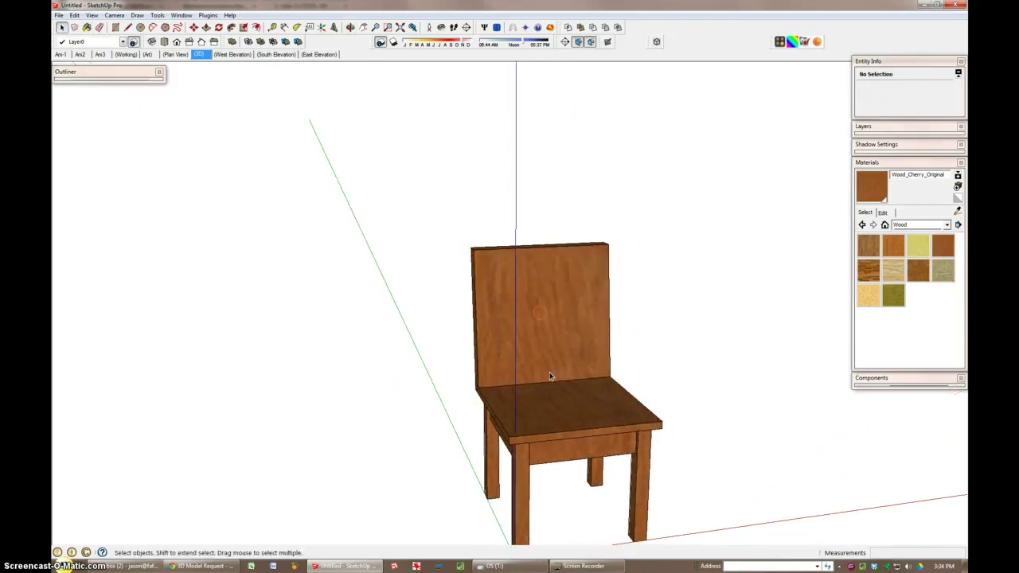
pyautogui.press('c')
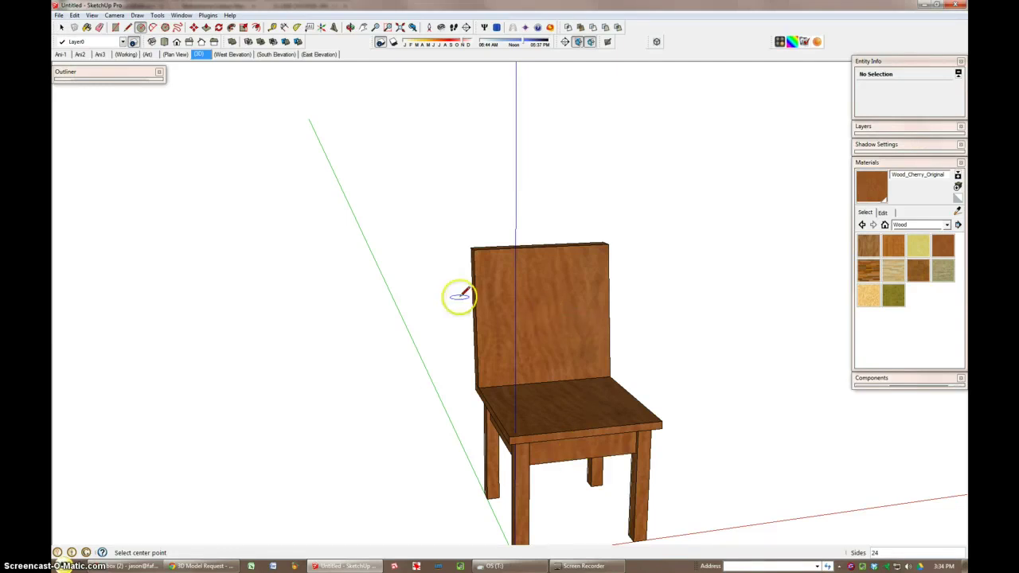
pyautogui.moveTo(459, 296)
pyautogui.mouseDown(button='middle')
pyautogui.moveTo(482, 298)
pyautogui.moveTo(426, 339)
pyautogui.moveTo(384, 305)
pyautogui.moveTo(422, 312)
pyautogui.mouseUp(button='middle')
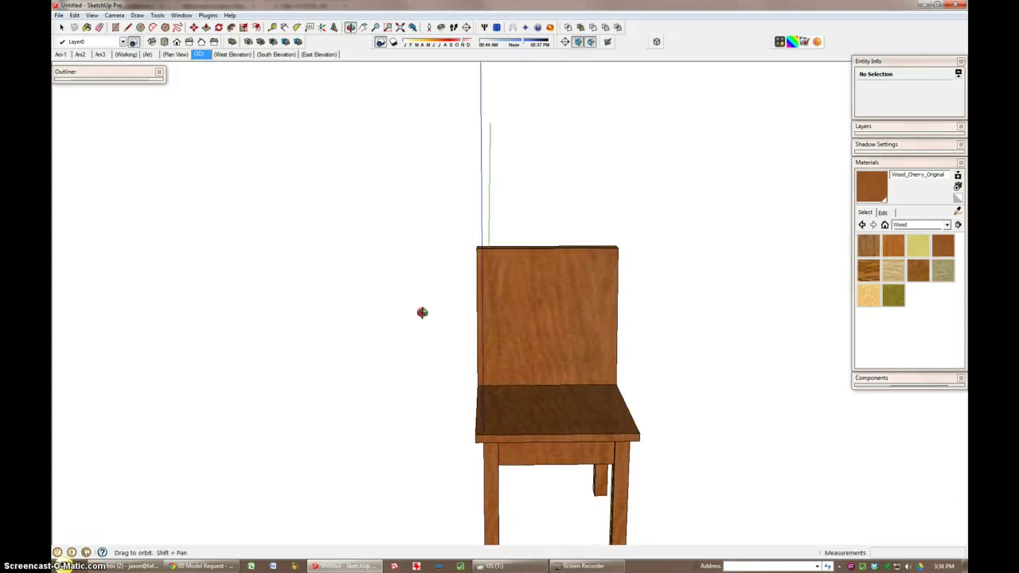
pyautogui.press('q')
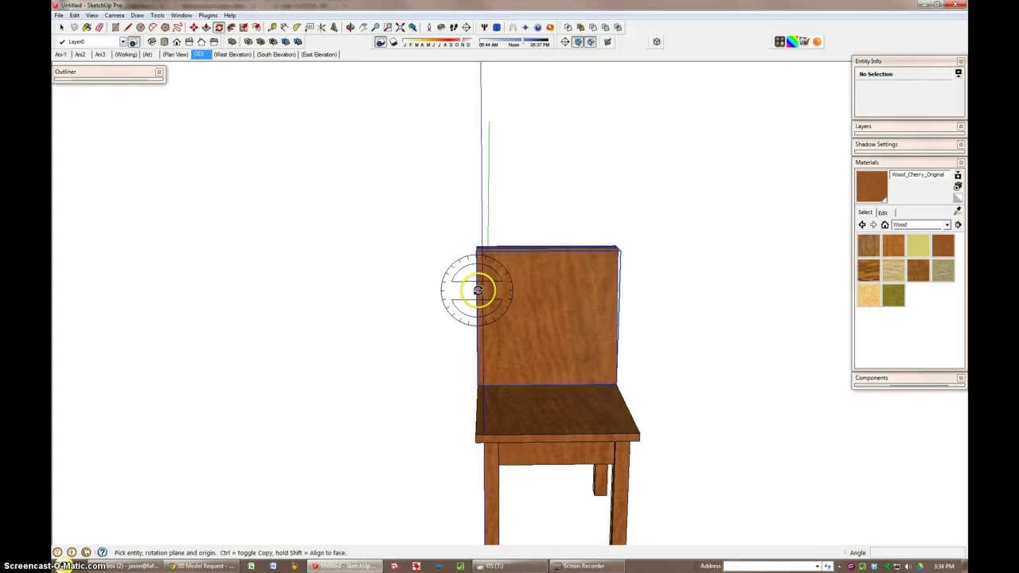
pyautogui.press('c')
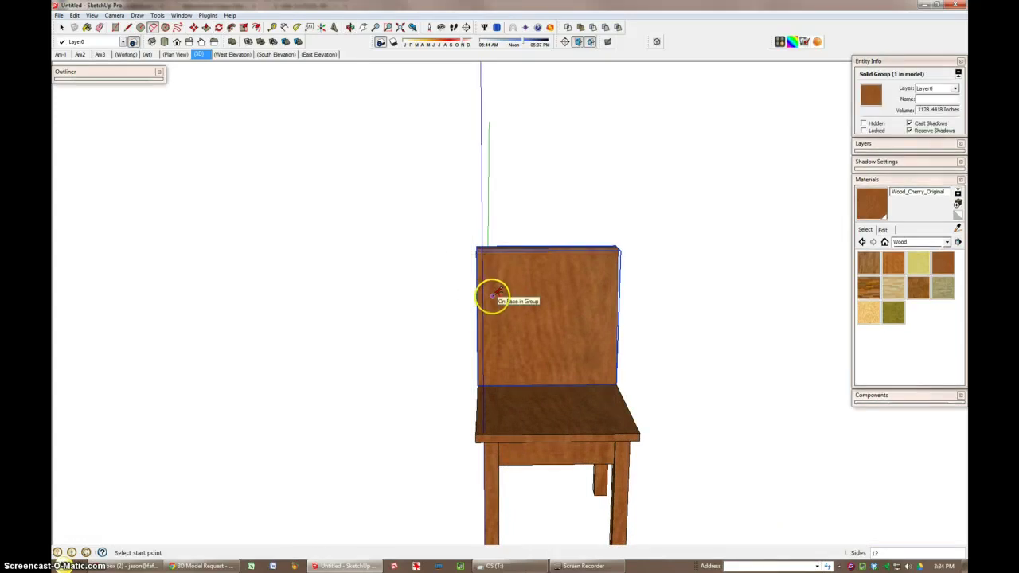
pyautogui.scroll(2, 495, 254)
# Step: Add Tape Measure guides inset from the backrest's left and right edges
pyautogui.scroll(1, 484, 294)
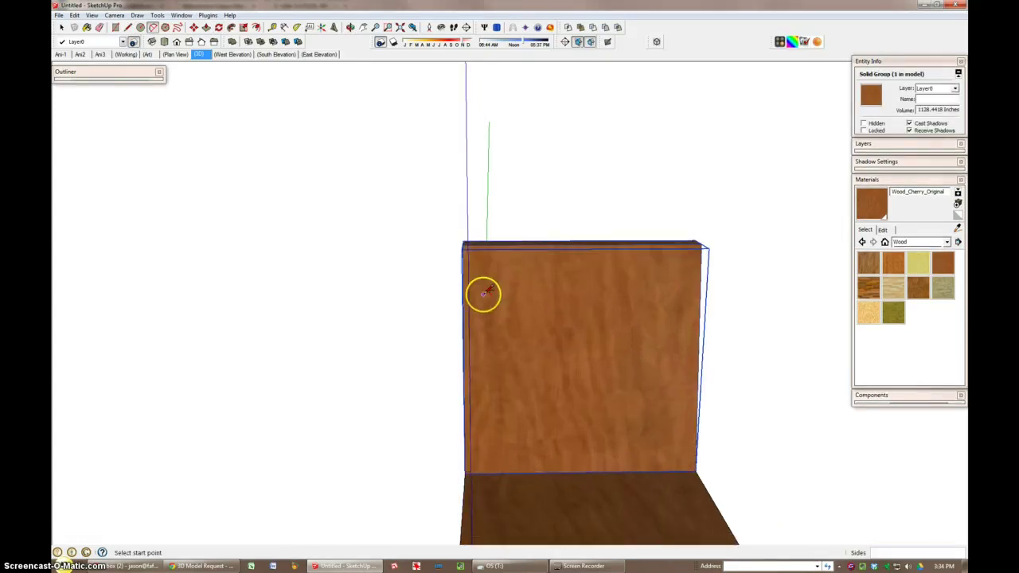
pyautogui.press('t')
pyautogui.click(466, 299)
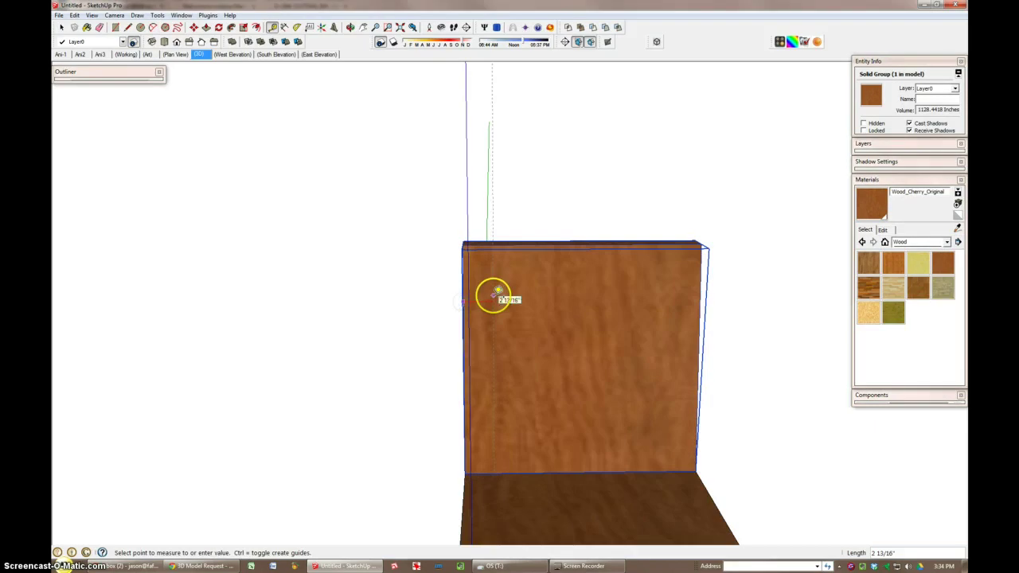
pyautogui.write('2')
pyautogui.click(699, 311)
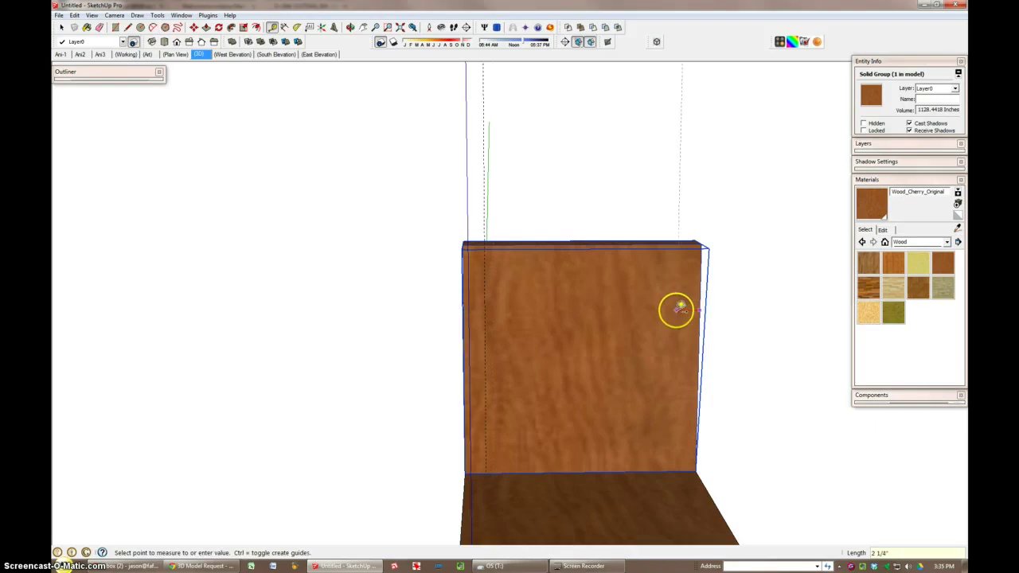
# Step: Draw an arc spanning between the two guides on the backrest
pyautogui.press('c')
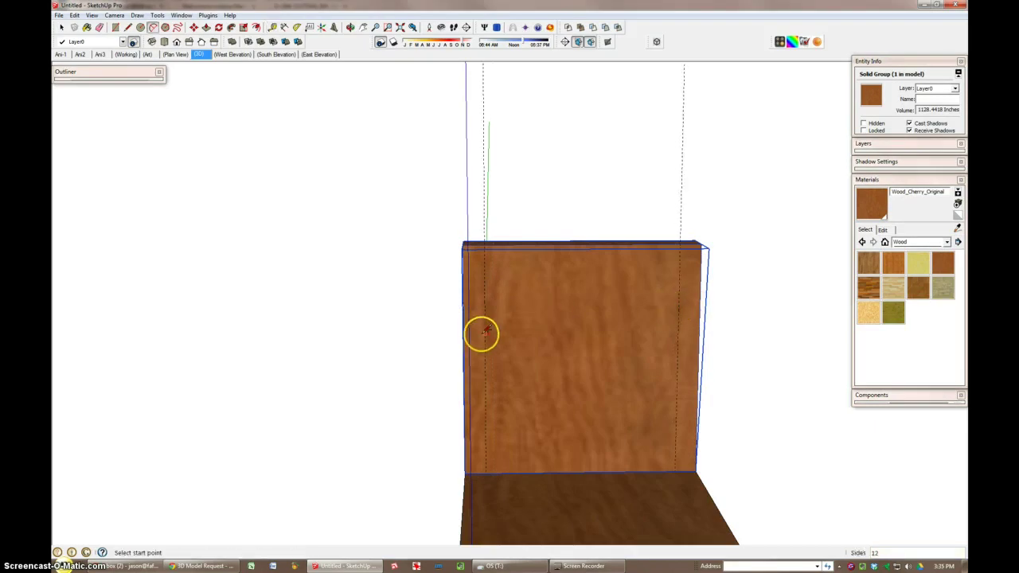
pyautogui.click(482, 334)
pyautogui.click(679, 333)
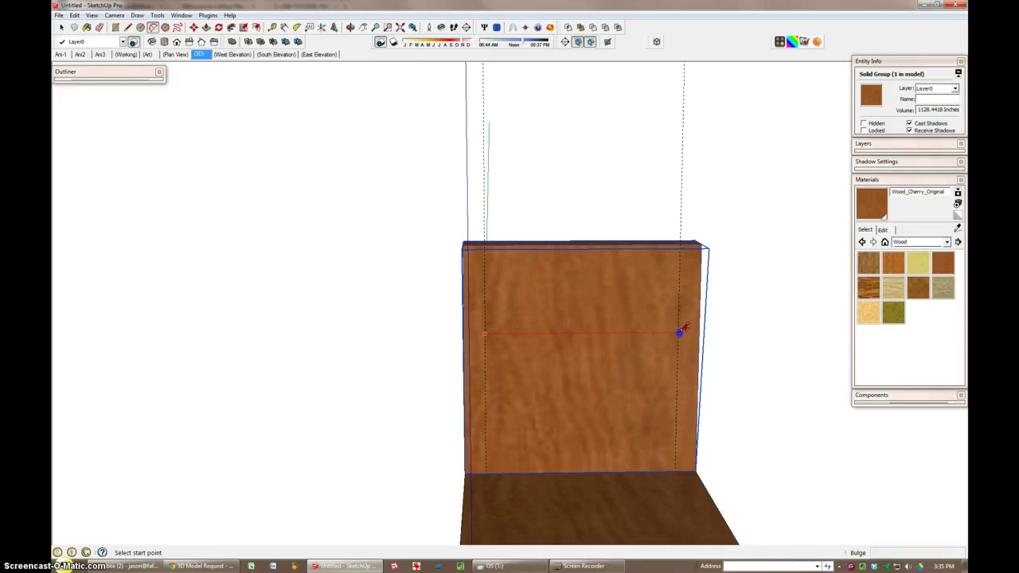
pyautogui.click(679, 333)
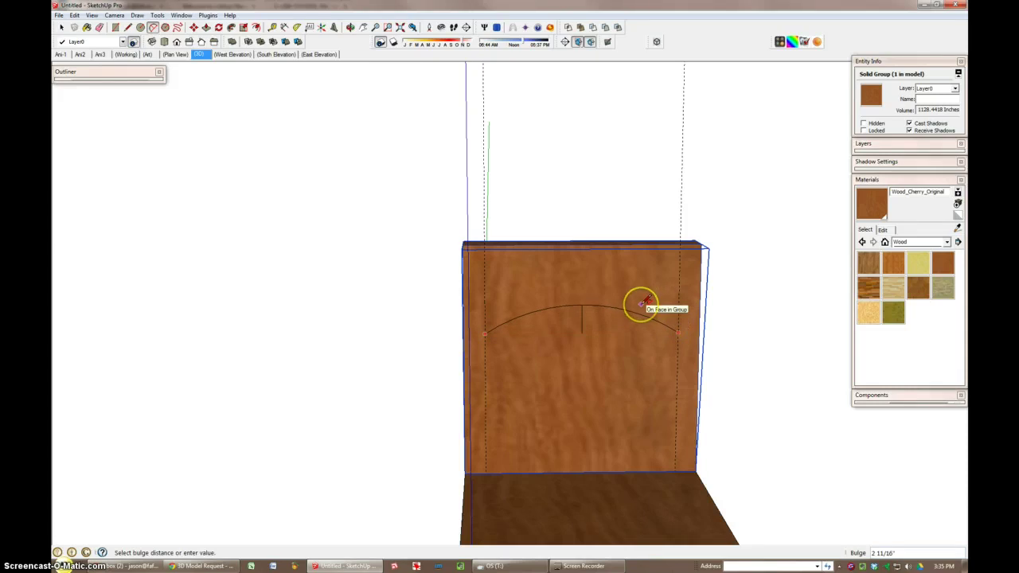
# Step: Close the arch with a straight line into a face (about 118.24 sq in) and select it
pyautogui.press('l')
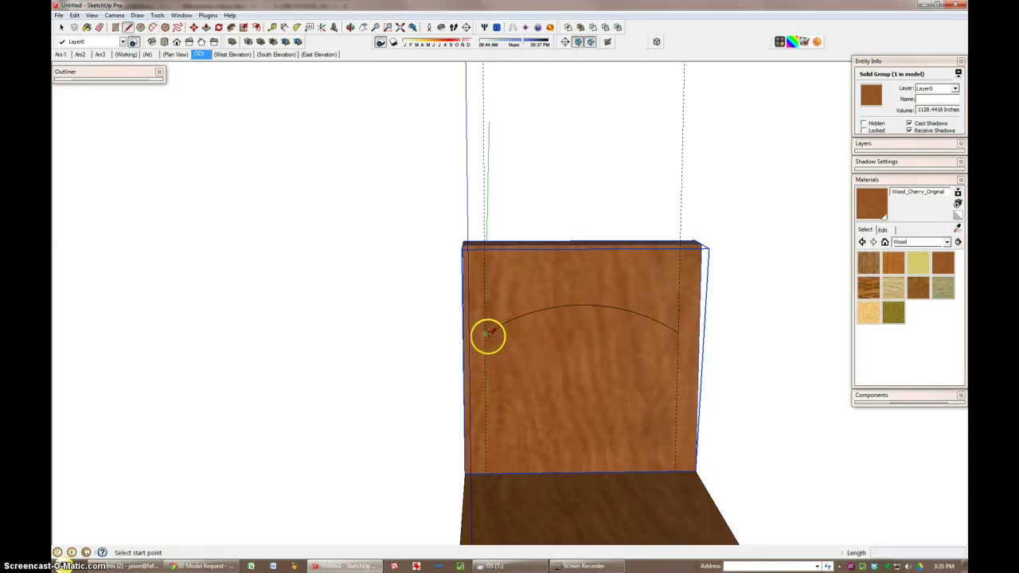
pyautogui.click(485, 335)
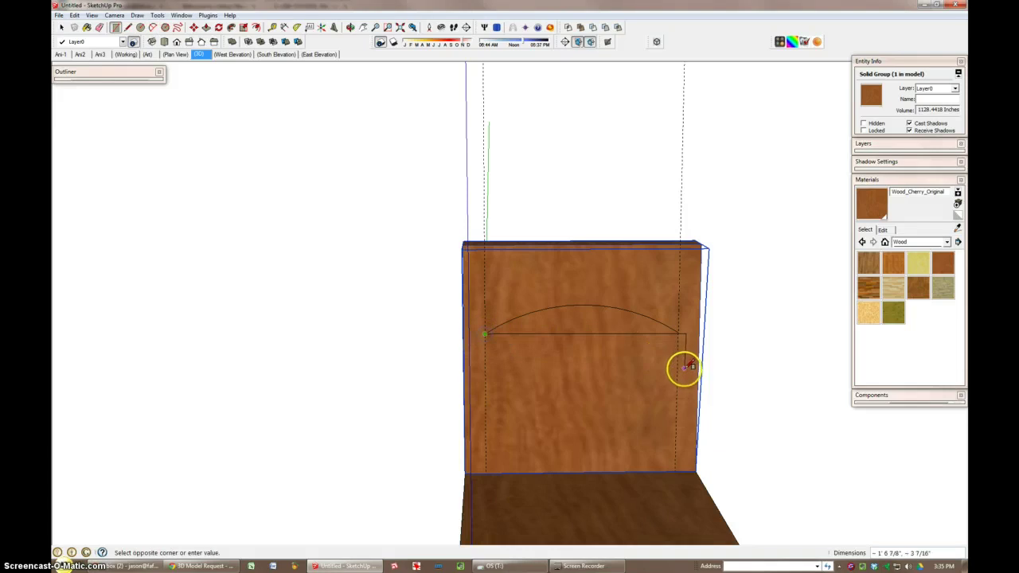
pyautogui.press('Escape')
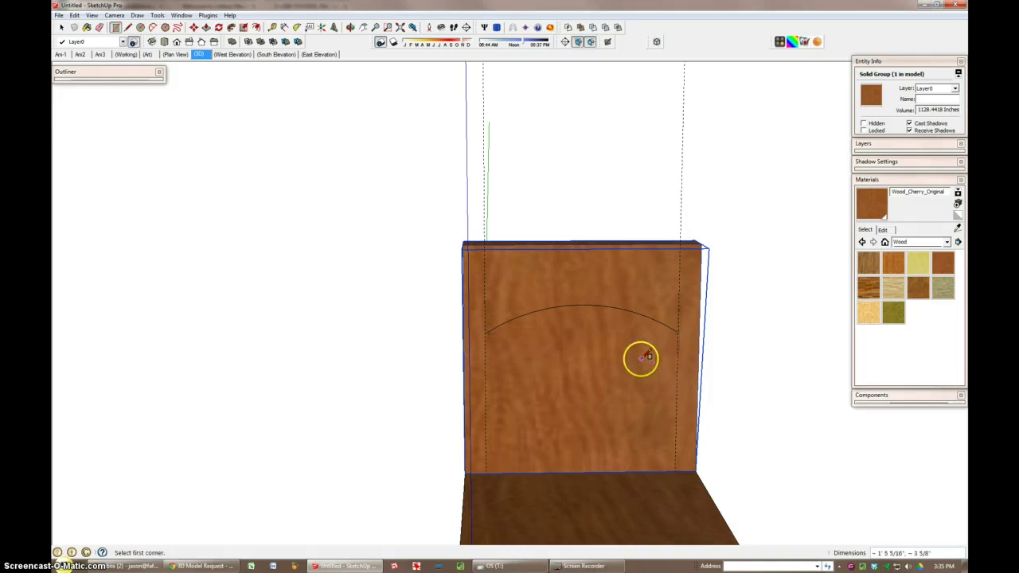
pyautogui.press('l')
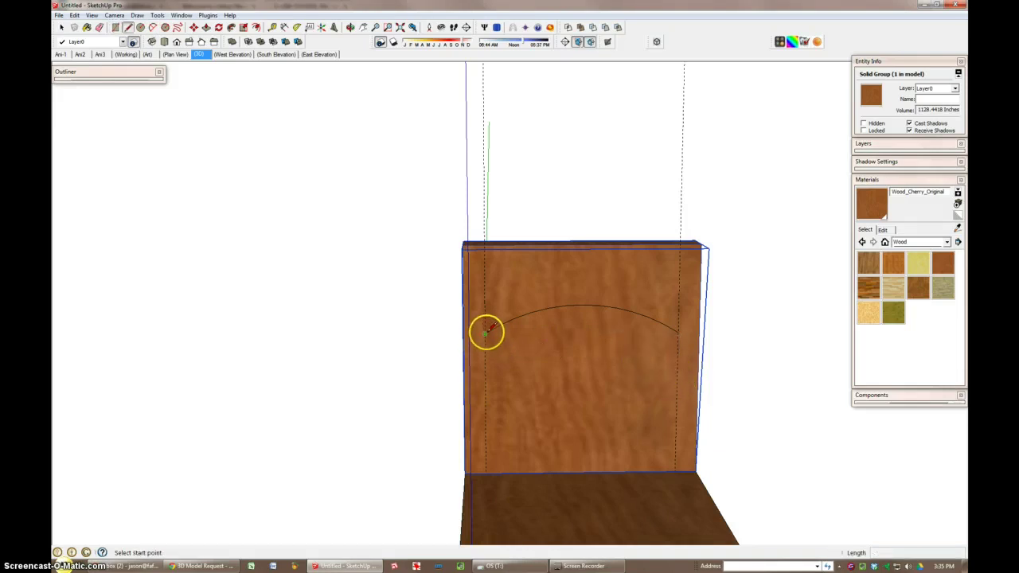
pyautogui.click(486, 333)
pyautogui.moveTo(492, 363); pyautogui.dragTo(771, 314, button='middle')
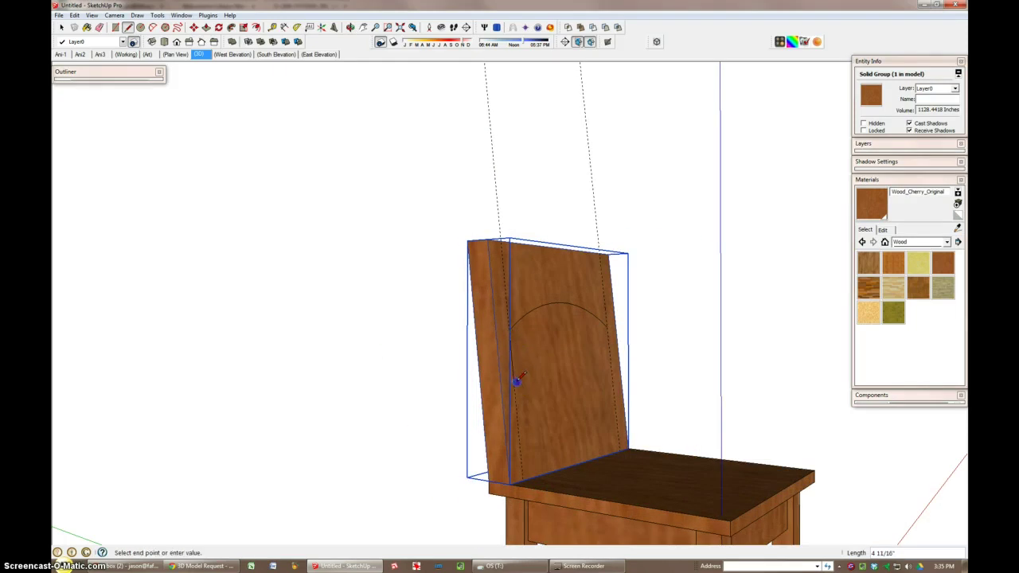
pyautogui.click(611, 369)
pyautogui.click(606, 327)
pyautogui.press('space')
pyautogui.click(593, 362)
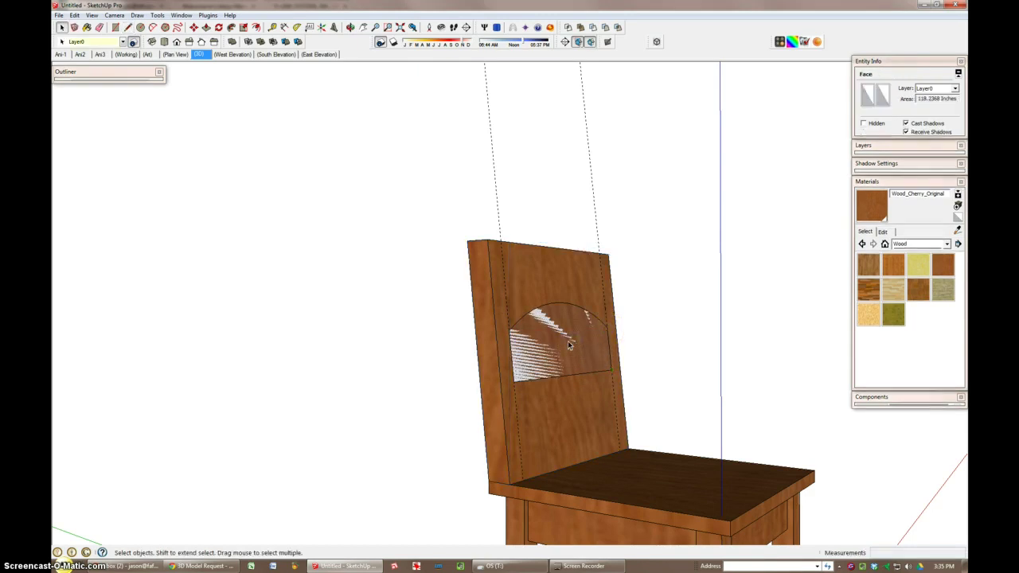
pyautogui.moveTo(593, 362); pyautogui.dragTo(599, 391, button='middle')
pyautogui.click(542, 317)
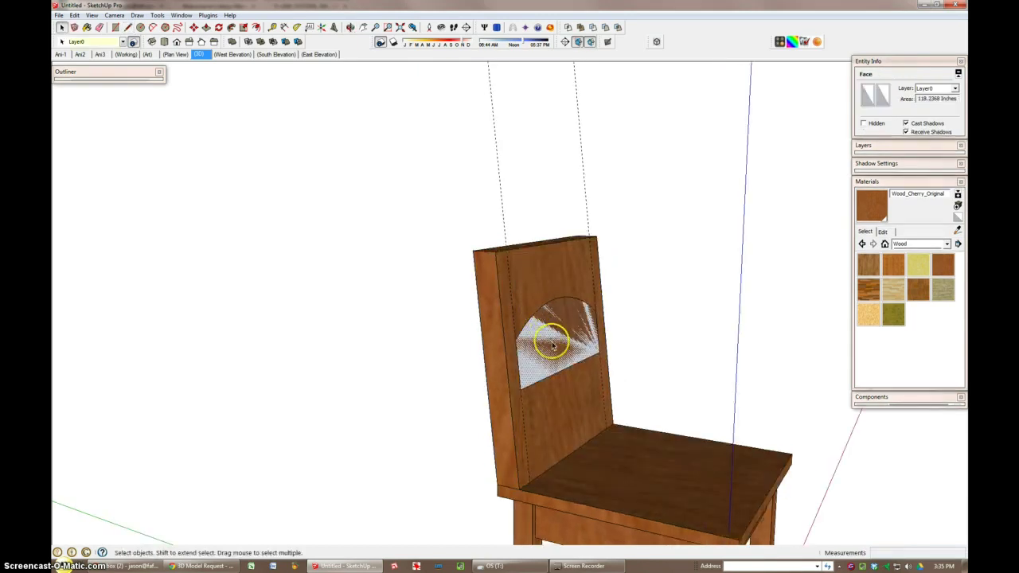
# Step: Delete the arched face, then restore it with Undo from the Edit menu
pyautogui.doubleClick(553, 344)
pyautogui.press('Delete')
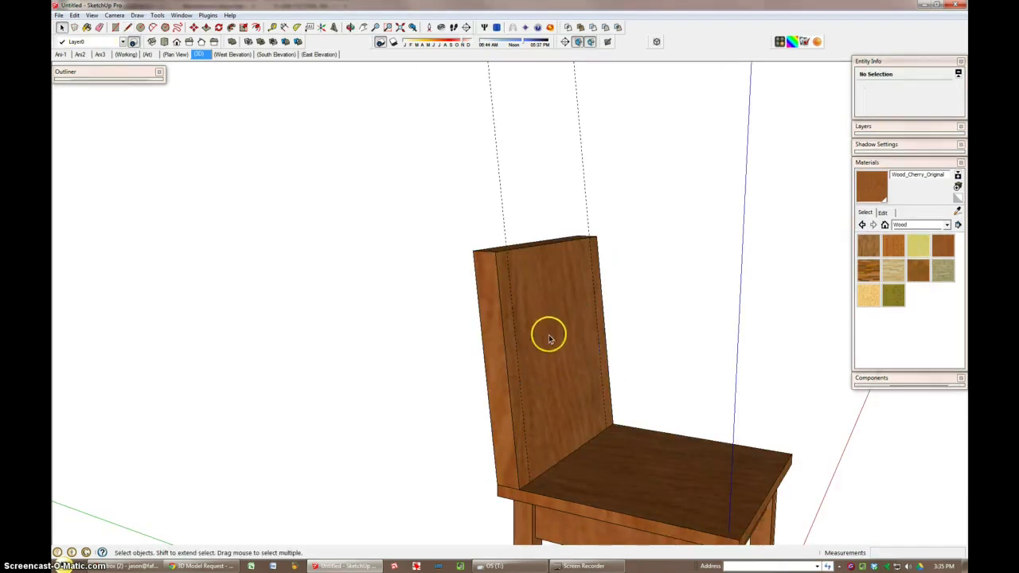
pyautogui.click(551, 342)
pyautogui.doubleClick(551, 343)
pyautogui.rightClick(551, 341)
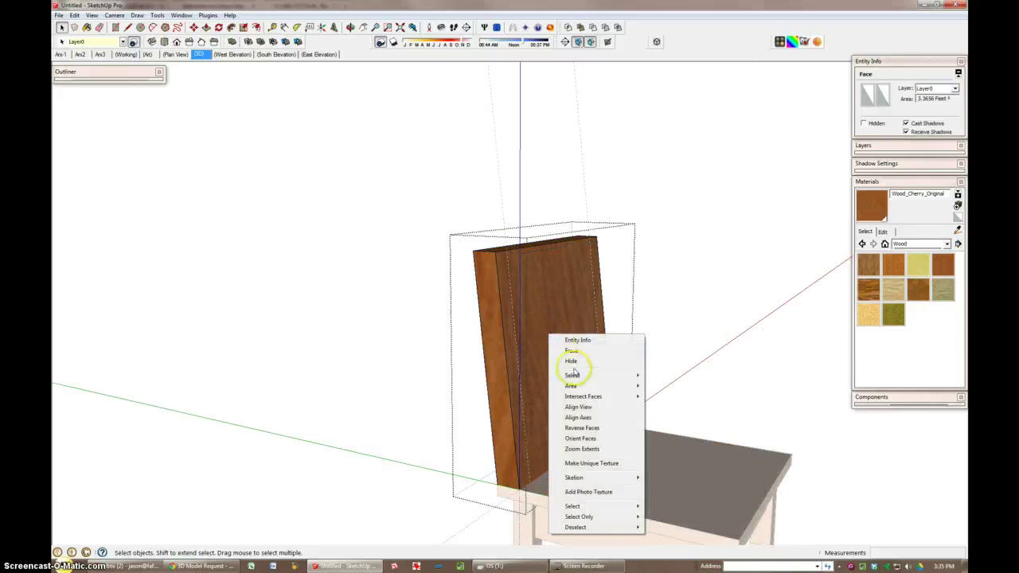
pyautogui.moveTo(583, 396)
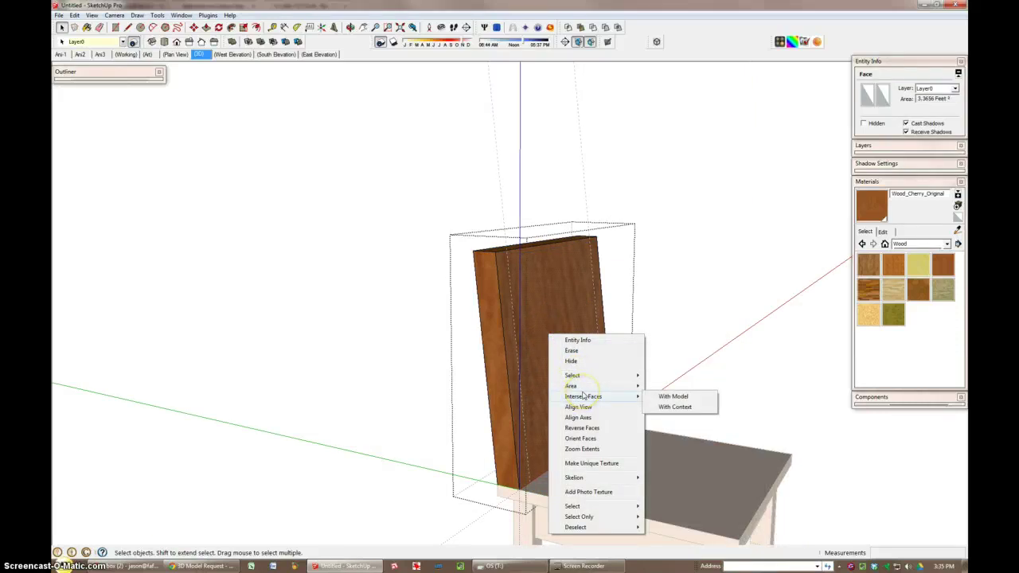
pyautogui.click(240, 234)
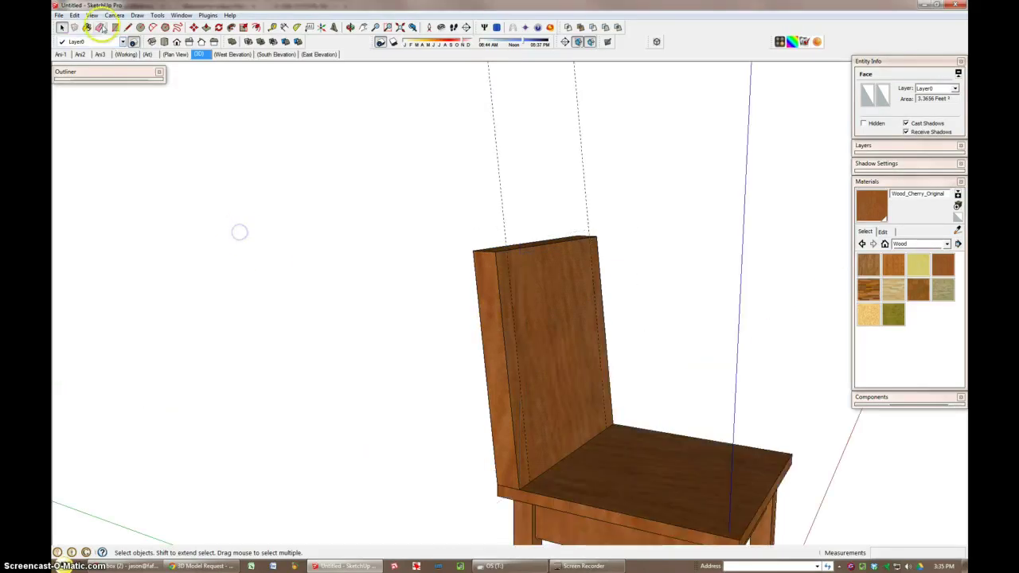
pyautogui.click(74, 15)
pyautogui.click(545, 311)
pyautogui.doubleClick(546, 311)
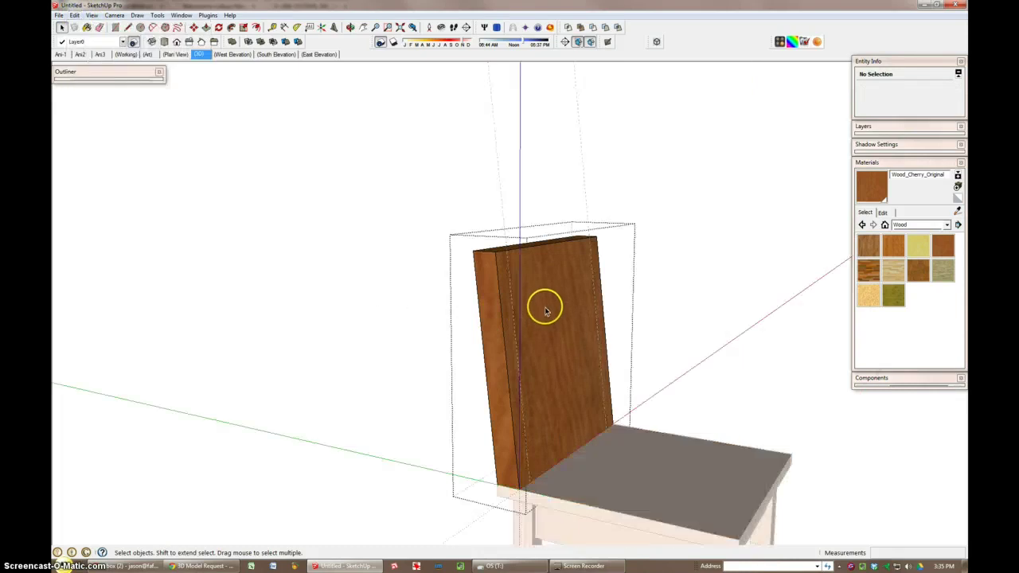
pyautogui.click(74, 15)
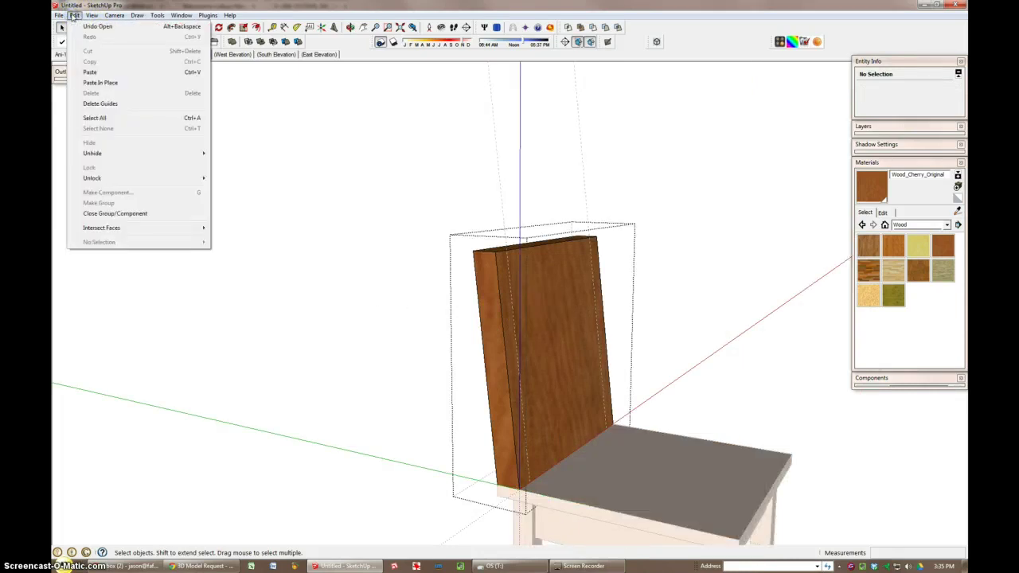
pyautogui.click(101, 103)
# Step: Push/Pull the arched face through the backrest, then orbit to a front view
pyautogui.click(548, 345)
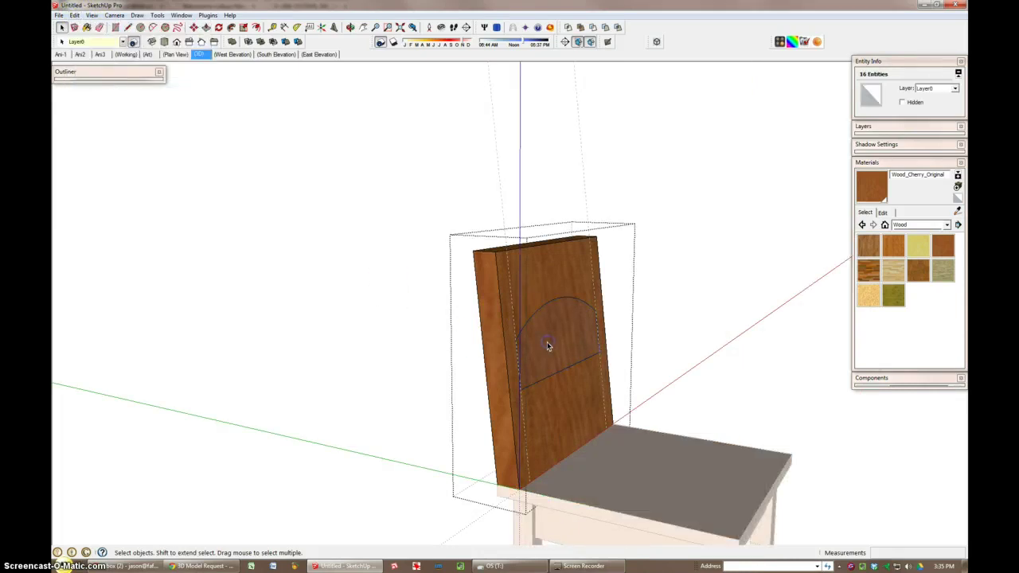
pyautogui.click(548, 345)
pyautogui.press('p')
pyautogui.moveTo(548, 345)
pyautogui.mouseDown()
pyautogui.moveTo(485, 385)
pyautogui.moveTo(598, 371)
pyautogui.mouseUp()
pyautogui.press('space')
pyautogui.moveTo(598, 371); pyautogui.dragTo(282, 414, button='middle')
pyautogui.scroll(3, 394, 288)
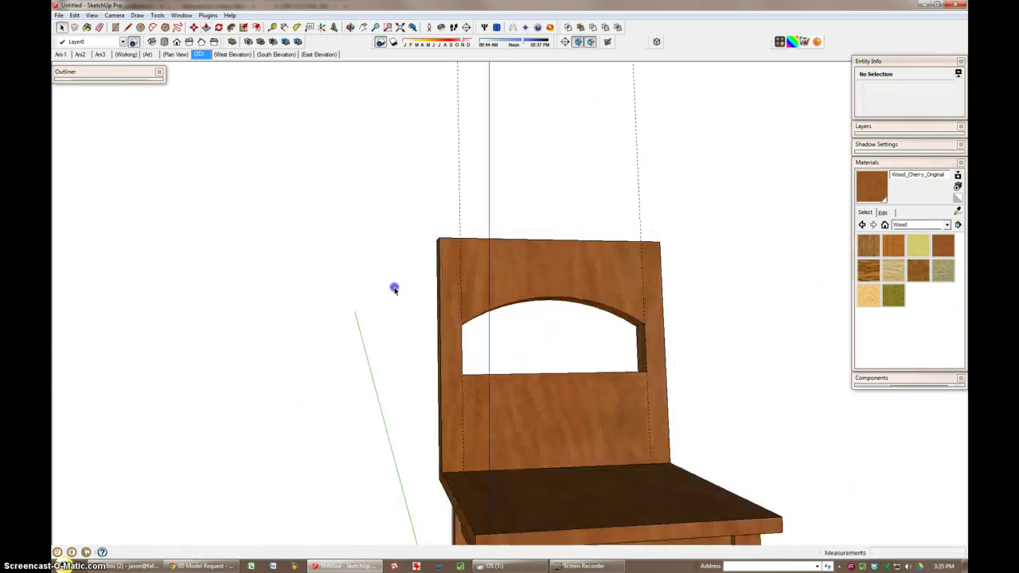
pyautogui.moveTo(336, 268); pyautogui.dragTo(301, 343, button='middle')
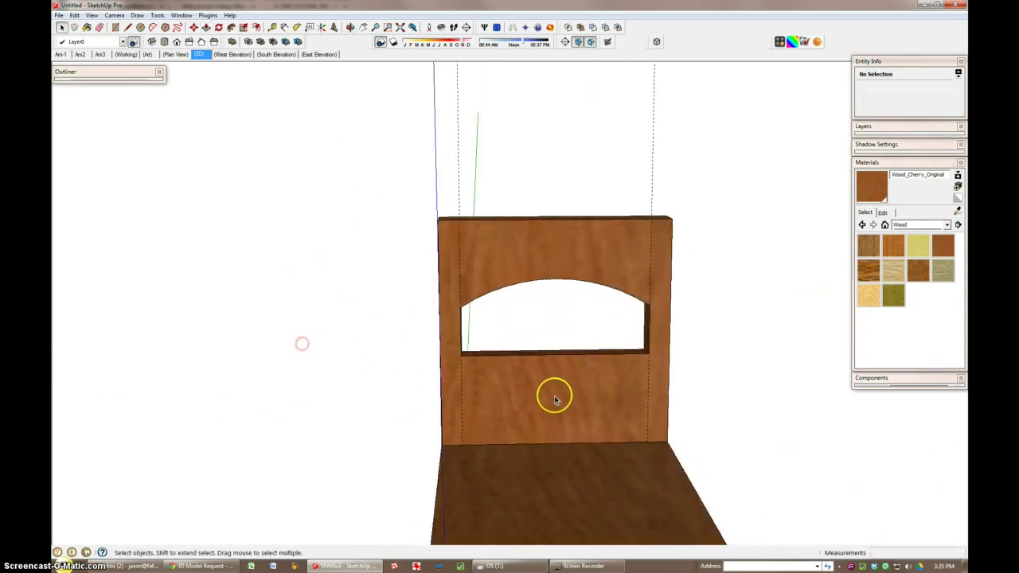
# Step: Erase the dashed vertical guide line and open the backrest group for editing
pyautogui.press('e')
pyautogui.click(459, 272)
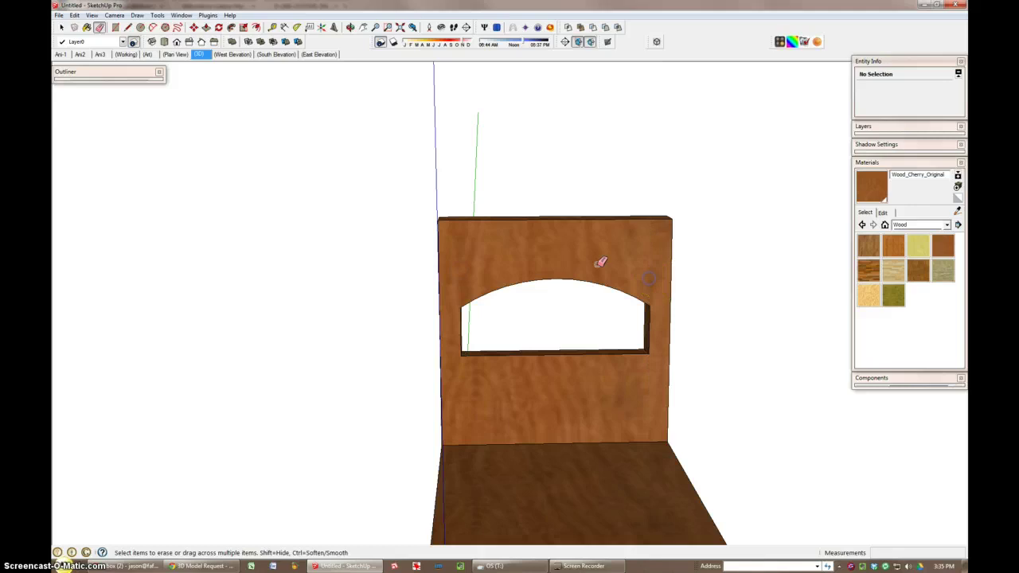
pyautogui.press('space')
pyautogui.click(485, 295)
pyautogui.doubleClick(459, 269)
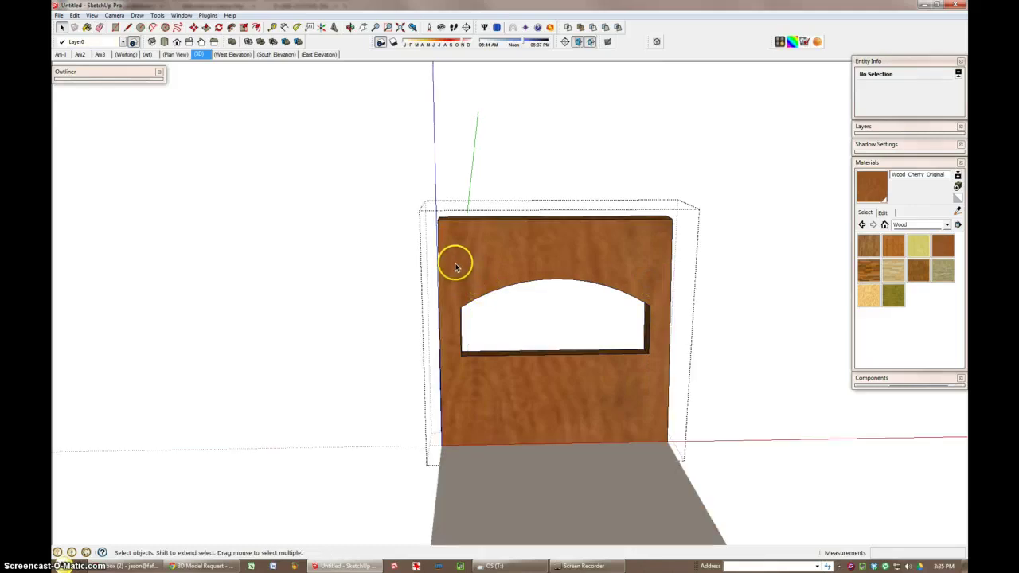
# Step: Box-select the arched opening's edges and move them 3 inches up along blue
pyautogui.moveTo(456, 267); pyautogui.dragTo(457, 259, button='middle')
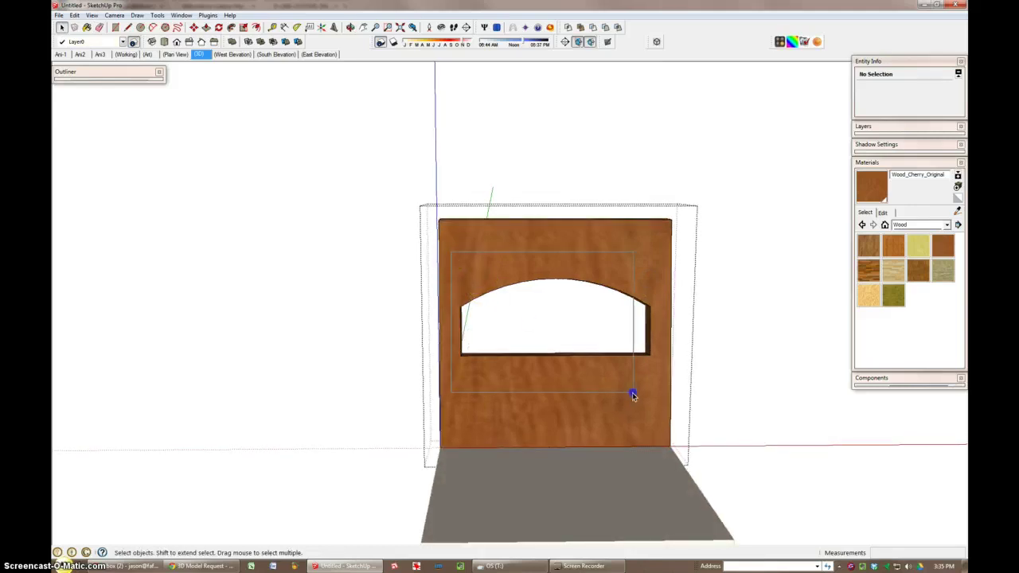
pyautogui.moveTo(633, 396); pyautogui.dragTo(668, 400)
pyautogui.press('m')
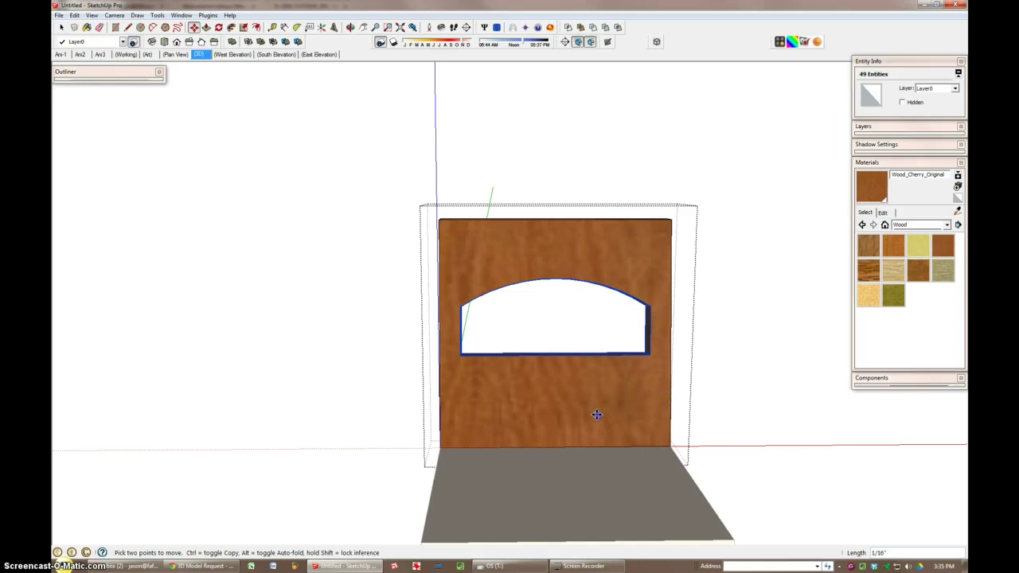
pyautogui.click(596, 413)
pyautogui.press('Escape')
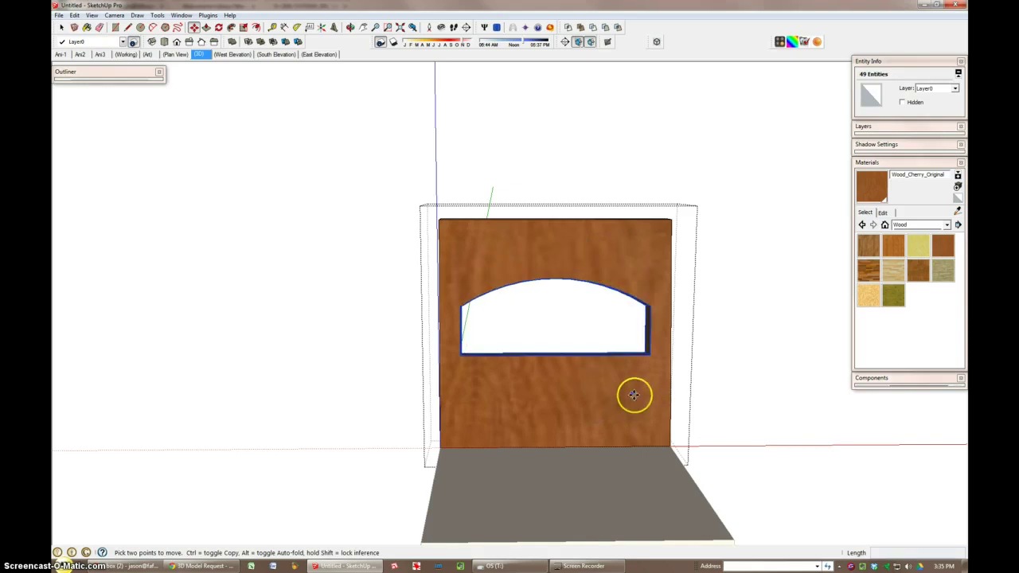
pyautogui.click(671, 410)
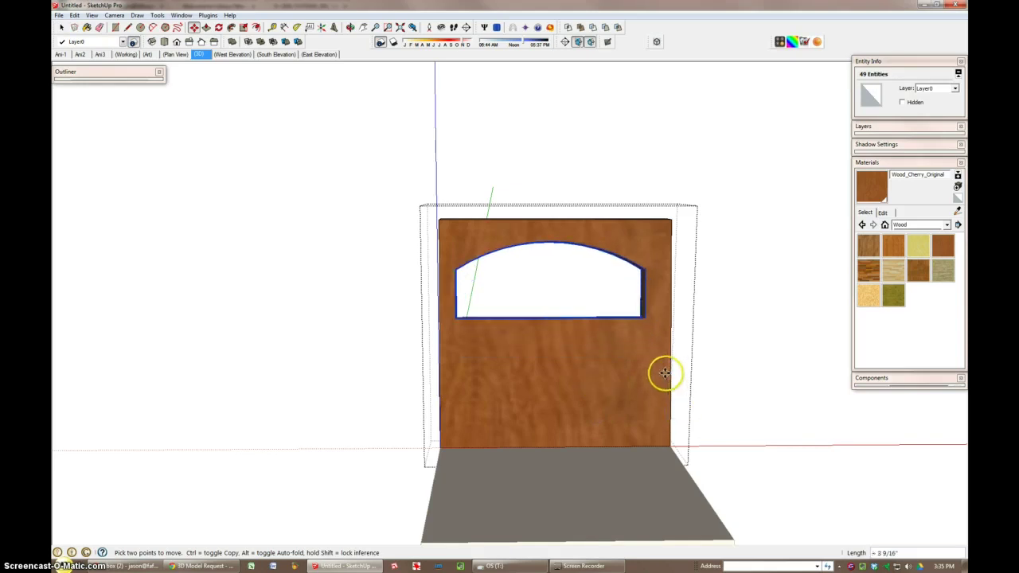
pyautogui.click(686, 379)
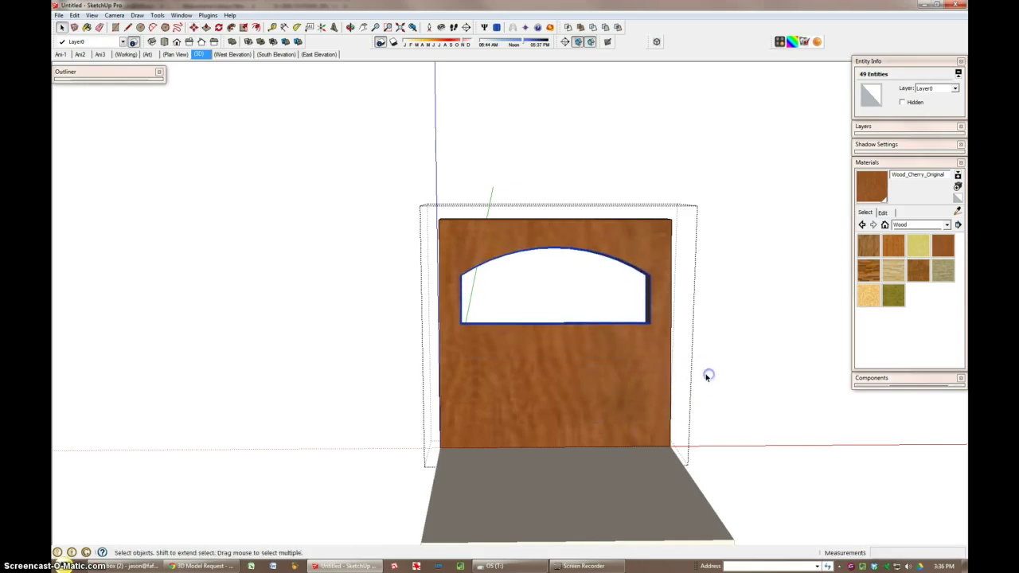
pyautogui.press('space')
pyautogui.moveTo(709, 375)
pyautogui.mouseDown(button='middle')
pyautogui.moveTo(772, 423)
pyautogui.moveTo(593, 386)
pyautogui.moveTo(547, 278)
pyautogui.moveTo(584, 269)
pyautogui.mouseUp(button='middle')
# Step: Inside the backrest group, scale the top face to 0.66 along green to taper it
pyautogui.scroll(5, 546, 279)
pyautogui.scroll(-3, 583, 269)
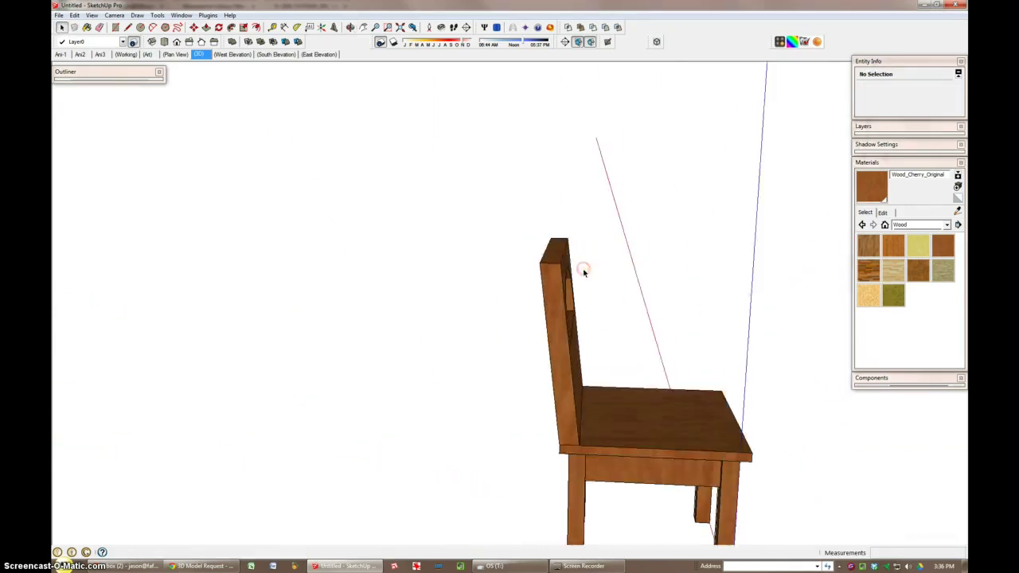
pyautogui.press('space')
pyautogui.click(504, 206)
pyautogui.click(571, 283)
pyautogui.press('s')
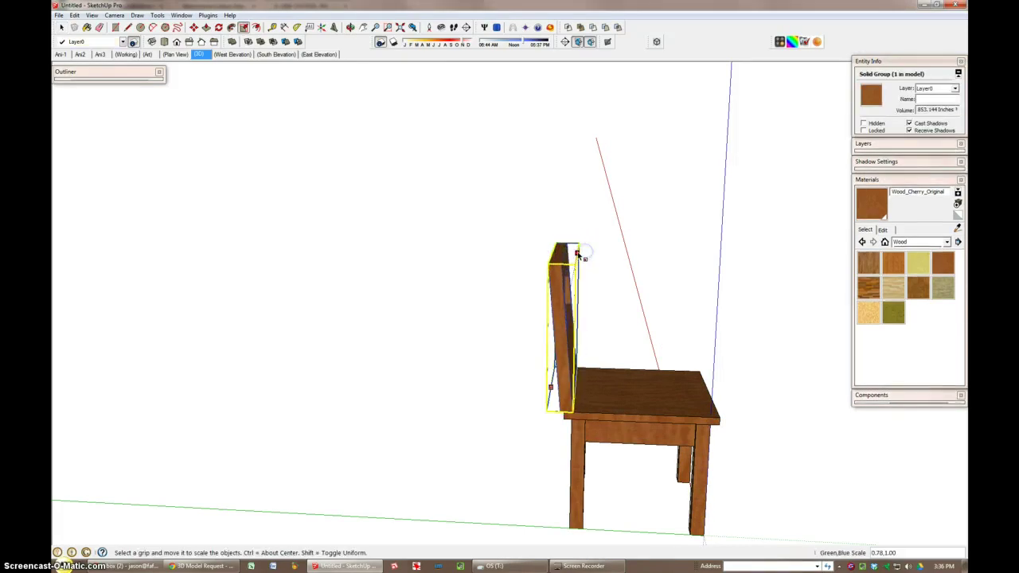
pyautogui.press('Escape')
pyautogui.doubleClick(568, 253)
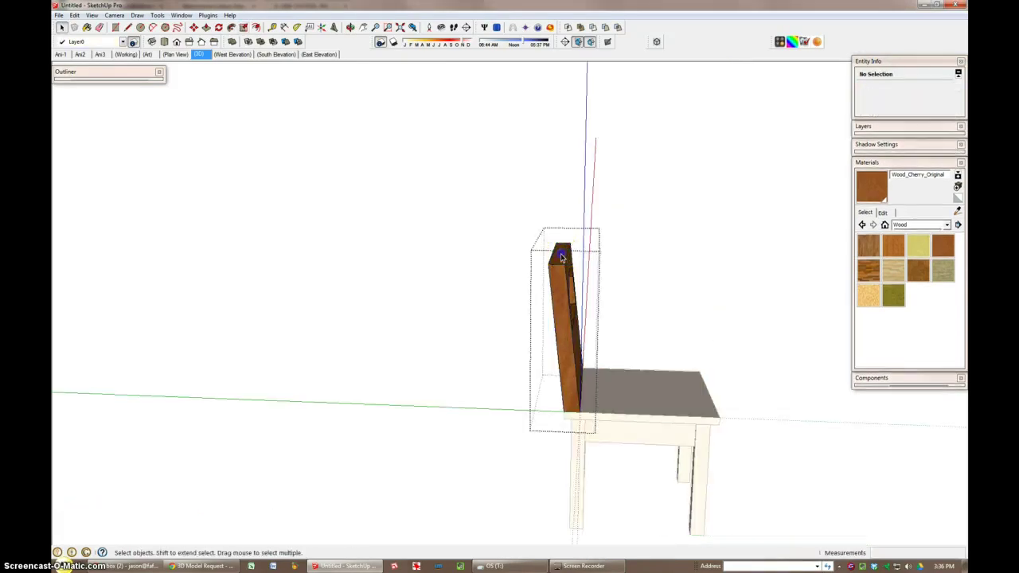
pyautogui.scroll(3, 560, 253)
pyautogui.click(563, 252)
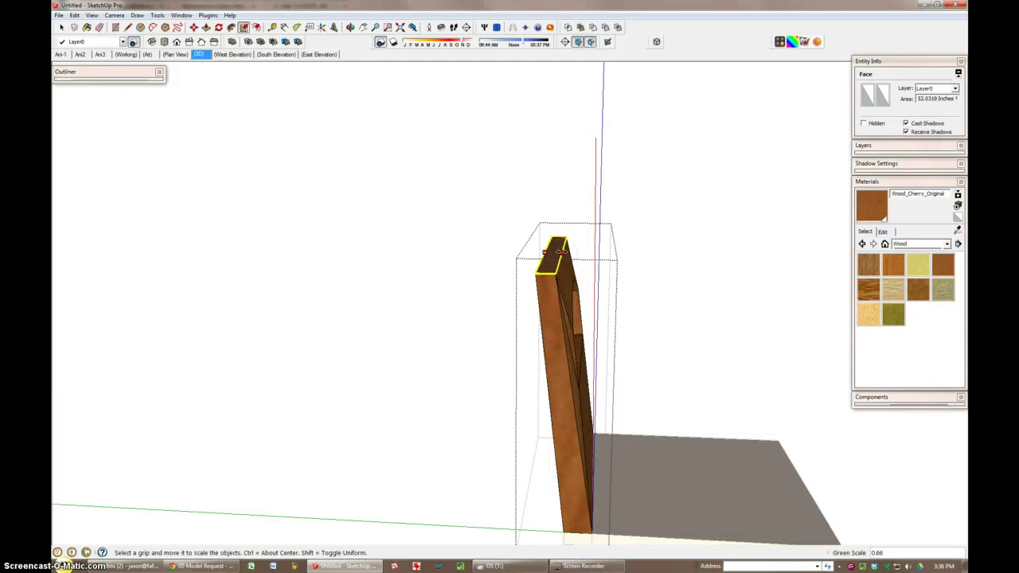
pyautogui.click(561, 252)
pyautogui.moveTo(561, 252)
pyautogui.mouseDown(button='middle')
pyautogui.moveTo(587, 278)
pyautogui.moveTo(353, 303)
pyautogui.moveTo(268, 300)
pyautogui.mouseUp(button='middle')
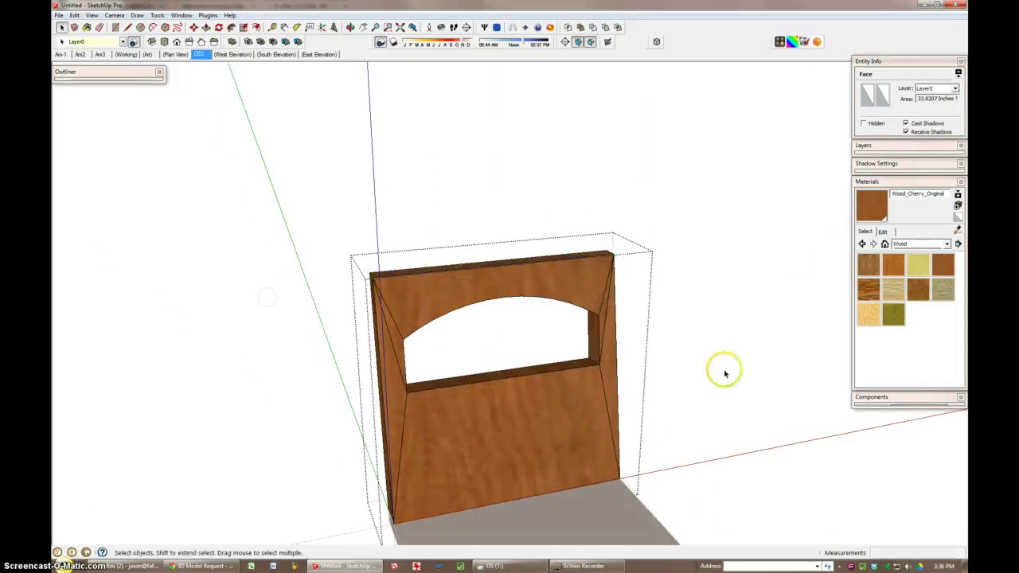
pyautogui.moveTo(758, 333)
pyautogui.mouseDown(button='middle')
pyautogui.moveTo(253, 264)
pyautogui.moveTo(214, 239)
pyautogui.moveTo(391, 329)
pyautogui.moveTo(510, 359)
pyautogui.moveTo(422, 317)
pyautogui.mouseUp(button='middle')
# Step: Erase the leftover diagonal edges across the backrest front, undoing an accidental full erase
pyautogui.press('e')
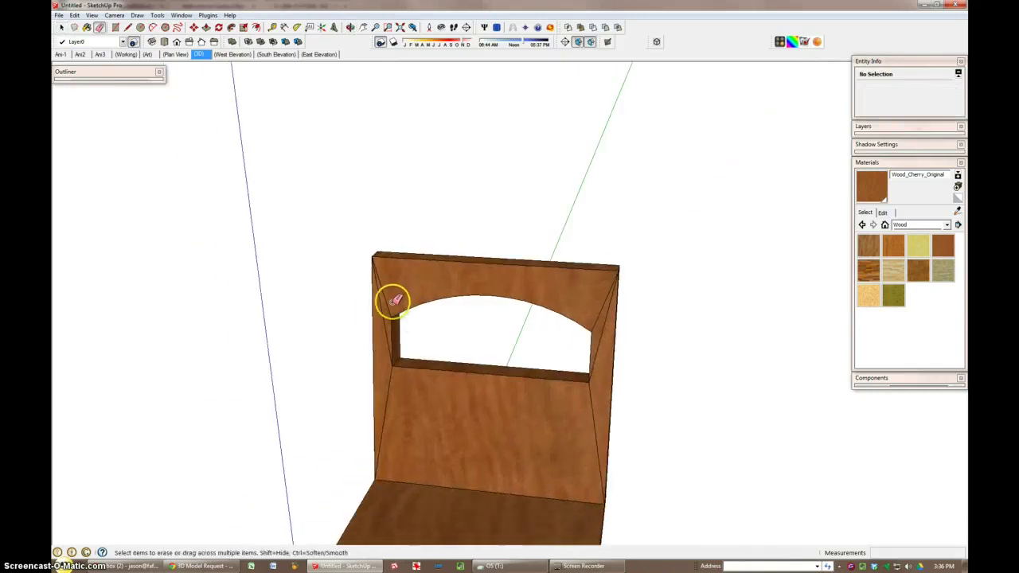
pyautogui.moveTo(422, 317); pyautogui.dragTo(387, 348)
pyautogui.hotkey('ctrl', 'z')
pyautogui.press('space')
pyautogui.doubleClick(391, 363)
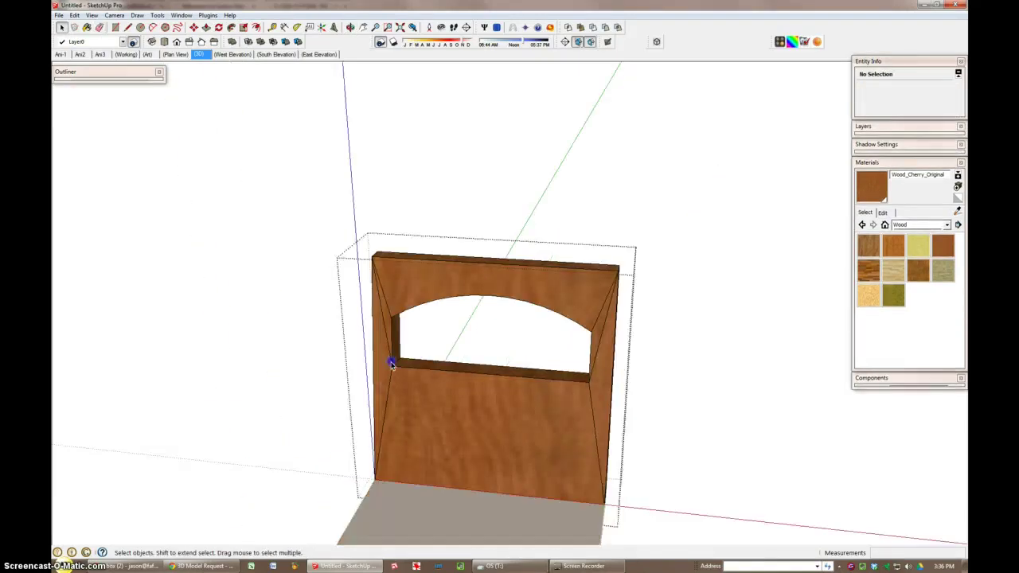
pyautogui.press('e')
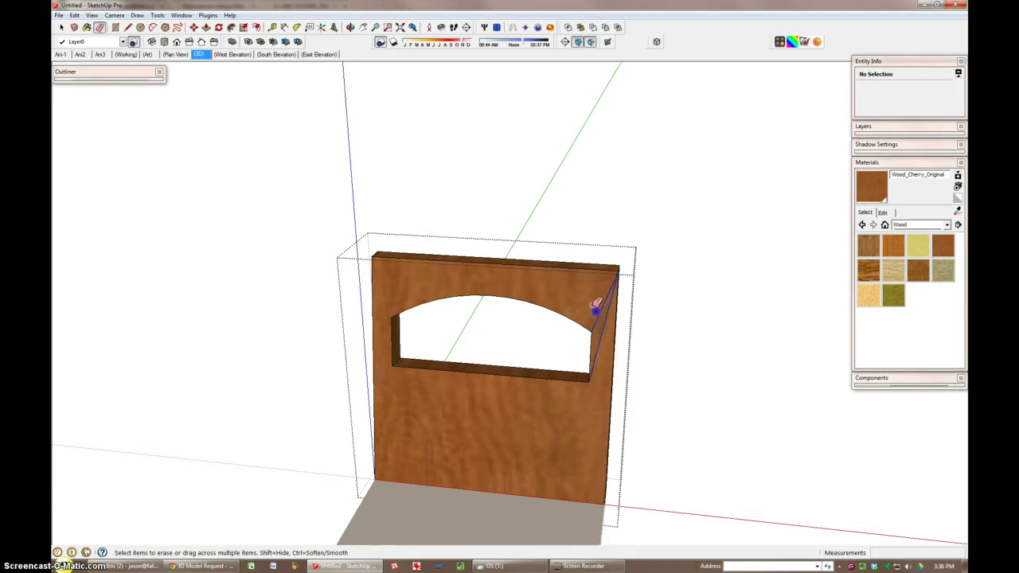
pyautogui.moveTo(596, 306); pyautogui.dragTo(277, 263, button='middle')
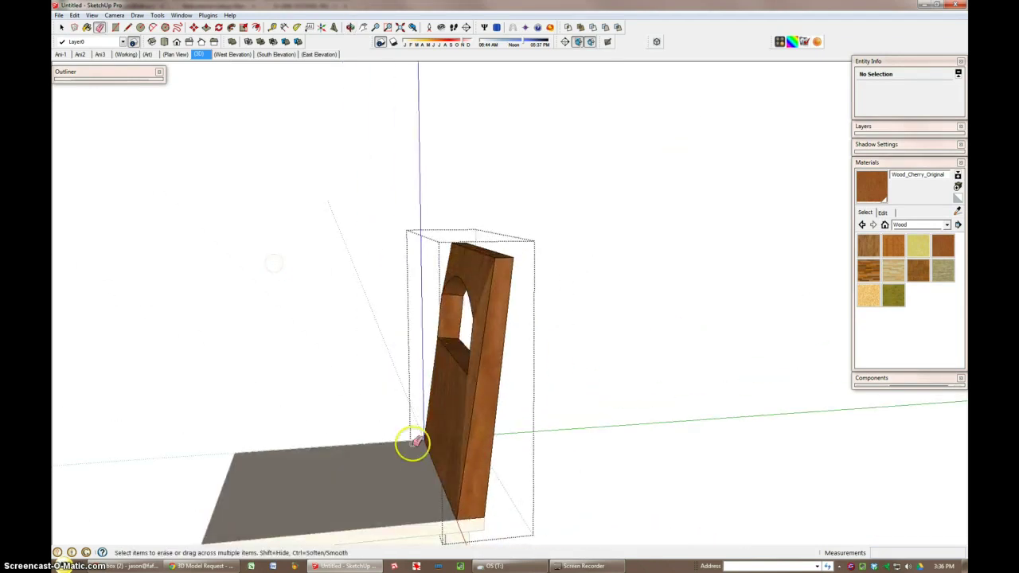
pyautogui.moveTo(412, 443)
pyautogui.mouseDown(button='middle')
pyautogui.moveTo(359, 412)
pyautogui.moveTo(522, 443)
pyautogui.moveTo(683, 414)
pyautogui.moveTo(591, 401)
pyautogui.moveTo(528, 428)
pyautogui.moveTo(675, 405)
pyautogui.moveTo(603, 295)
pyautogui.mouseUp(button='middle')
pyautogui.scroll(-3, 597, 407)
pyautogui.scroll(-2, 587, 399)
pyautogui.moveTo(587, 398)
pyautogui.mouseDown(button='middle')
pyautogui.moveTo(645, 372)
pyautogui.moveTo(497, 421)
pyautogui.moveTo(253, 453)
pyautogui.moveTo(452, 427)
pyautogui.moveTo(314, 421)
pyautogui.mouseUp(button='middle')
# Step: Select the whole chair and Ctrl-move a copy along the red axis
pyautogui.moveTo(295, 250); pyautogui.dragTo(598, 533)
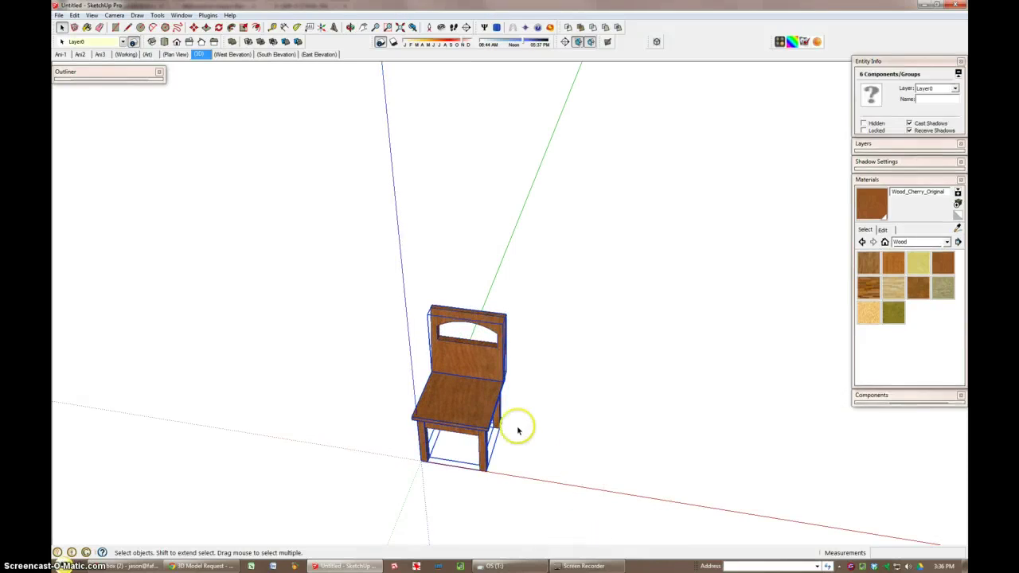
pyautogui.scroll(-2, 427, 408)
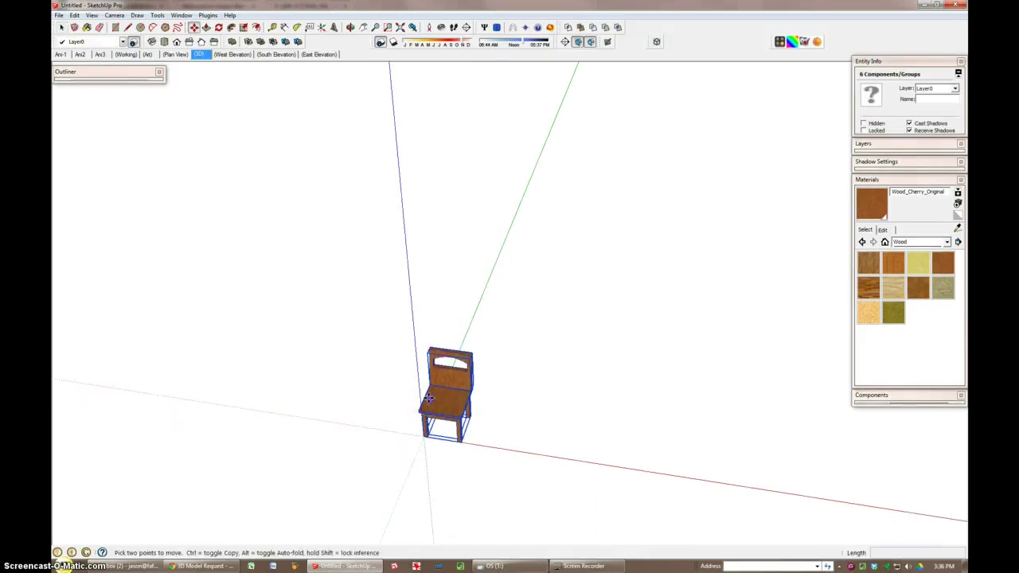
pyautogui.press('m')
pyautogui.press('ctrl')
pyautogui.click(464, 414)
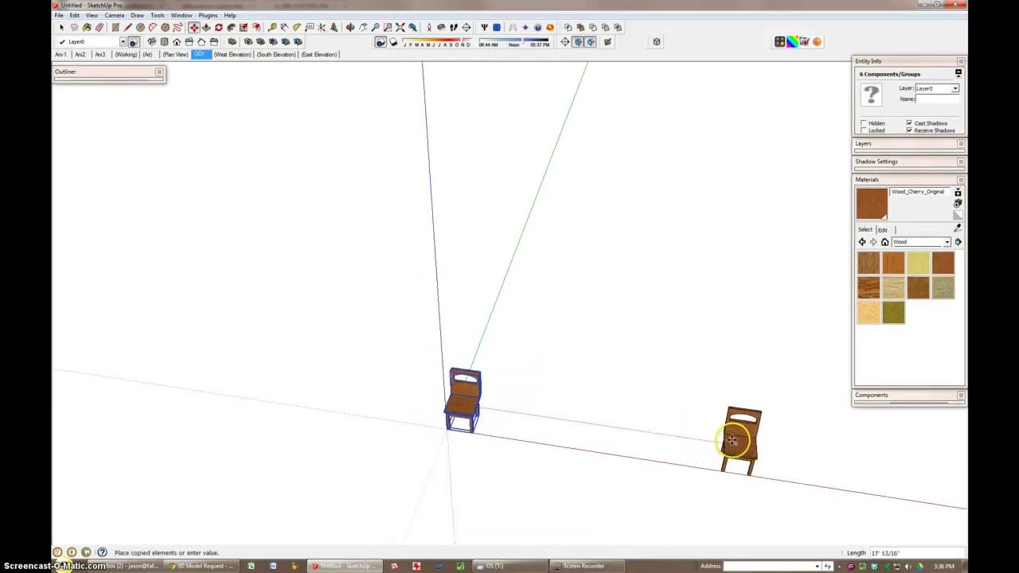
pyautogui.click(788, 452)
pyautogui.write('8/')
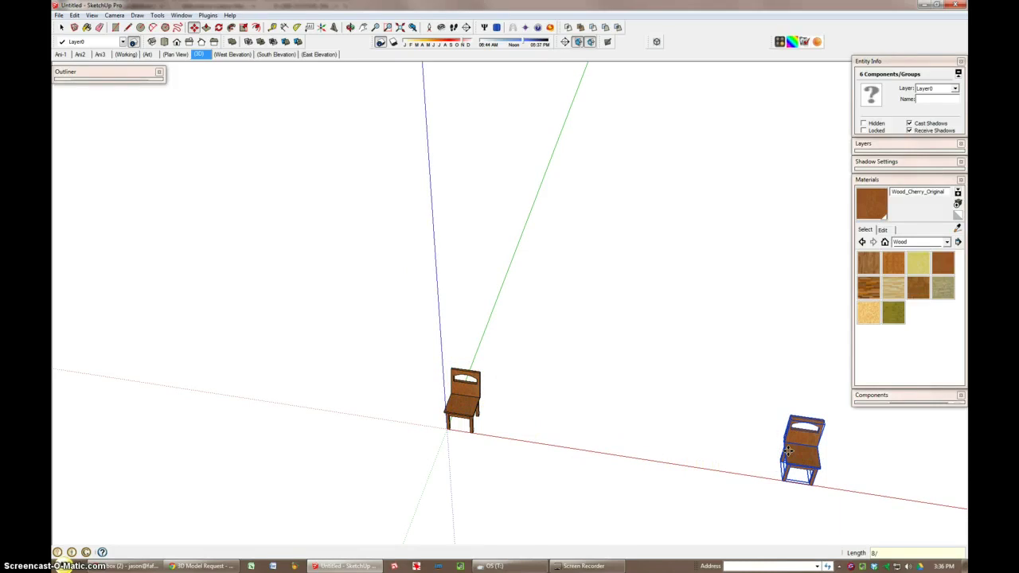
# Step: Enter 6/ to fill the gap with evenly spaced chairs, then select the row
pyautogui.press('Return')
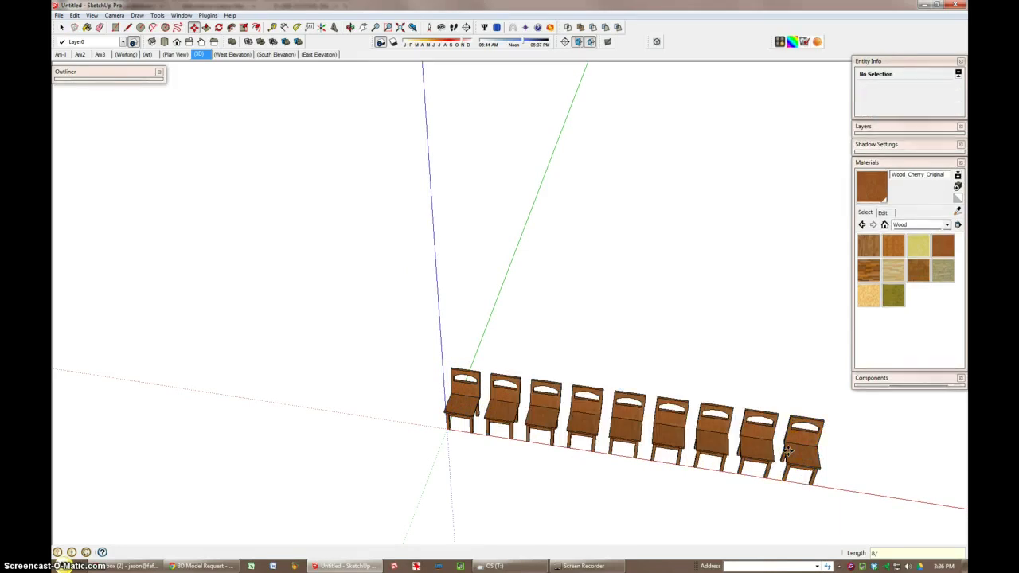
pyautogui.write('6/')
pyautogui.press('Return')
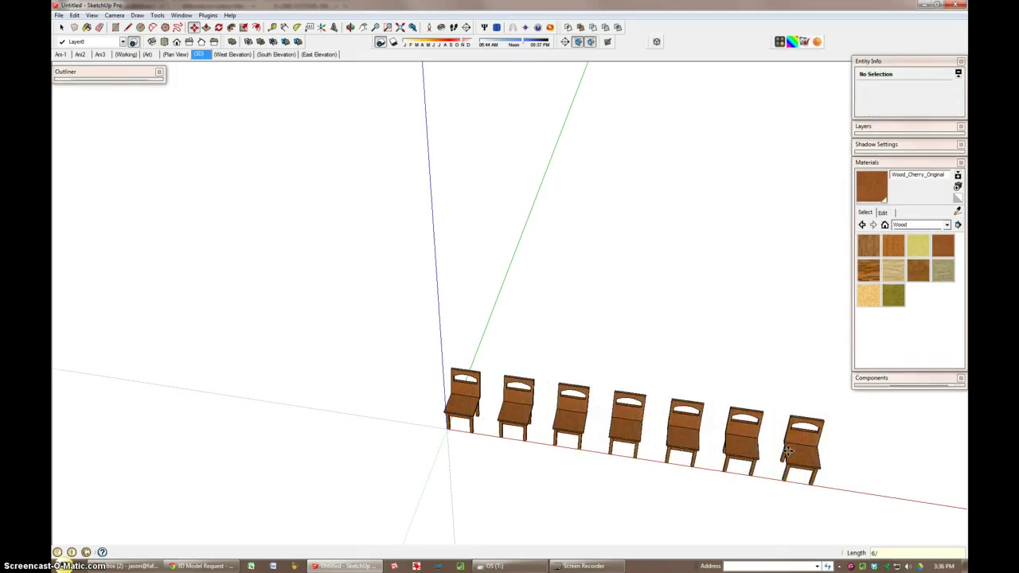
pyautogui.moveTo(788, 452); pyautogui.dragTo(714, 442, button='middle')
pyautogui.press('Return')
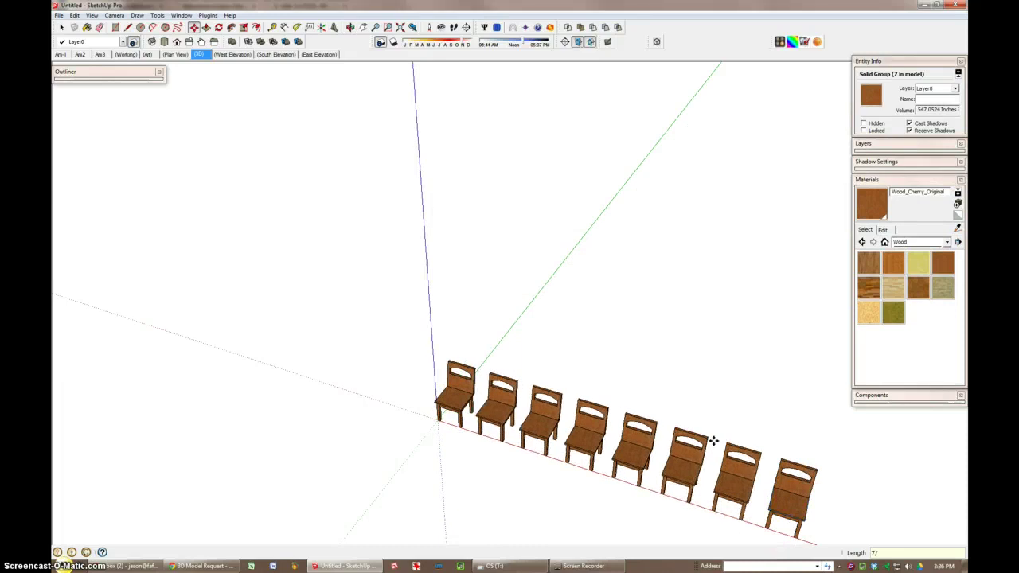
pyautogui.moveTo(714, 440)
pyautogui.mouseDown(button='middle')
pyautogui.moveTo(530, 307)
pyautogui.moveTo(143, 189)
pyautogui.mouseUp(button='middle')
pyautogui.press('space')
pyautogui.moveTo(144, 188); pyautogui.dragTo(597, 485)
# Step: Copy the chair row backward along green and repeat it as a 10x array
pyautogui.press('m')
pyautogui.click(505, 378)
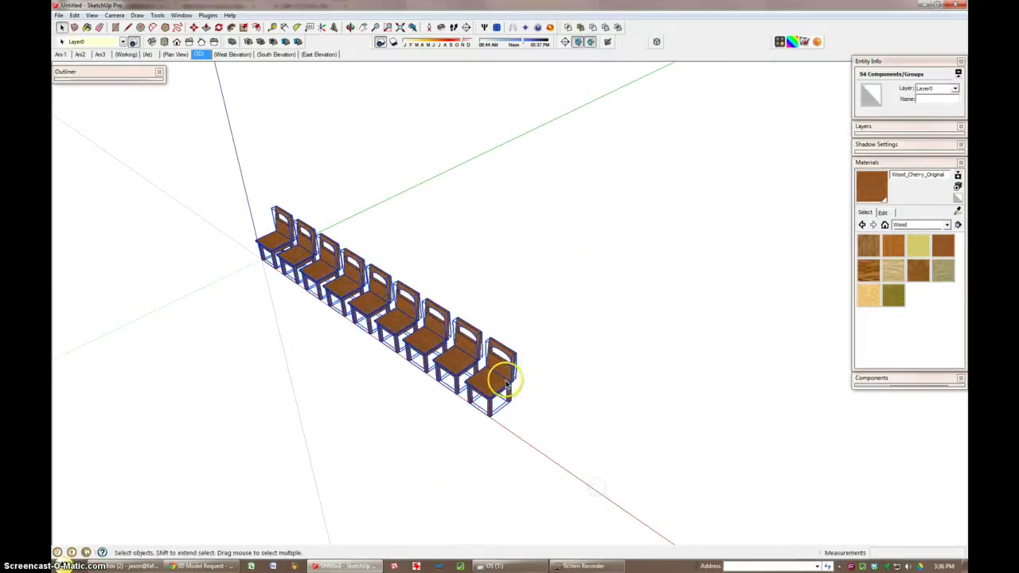
pyautogui.press('ctrl')
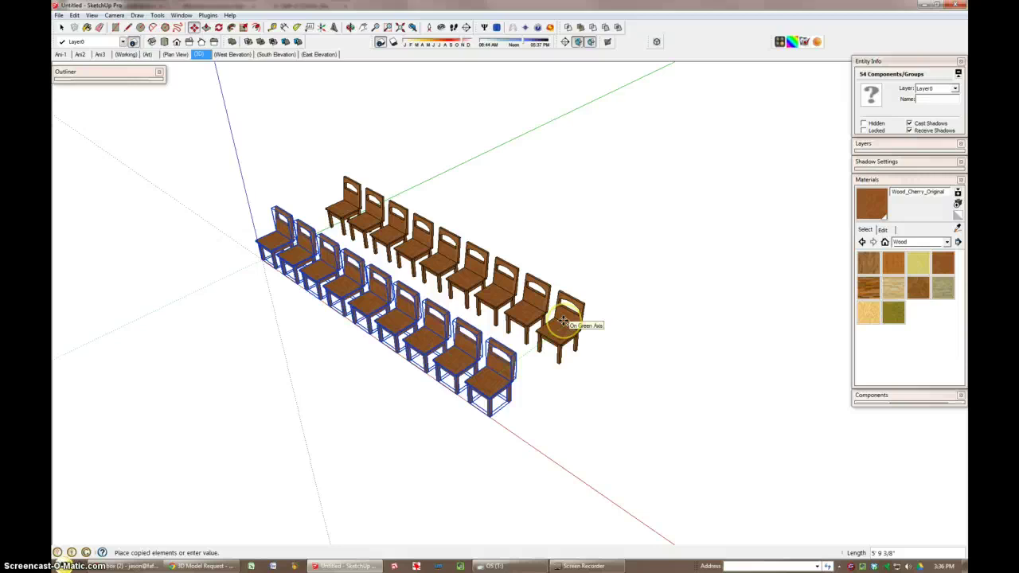
pyautogui.click(563, 321)
pyautogui.write('10x')
pyautogui.press('Return')
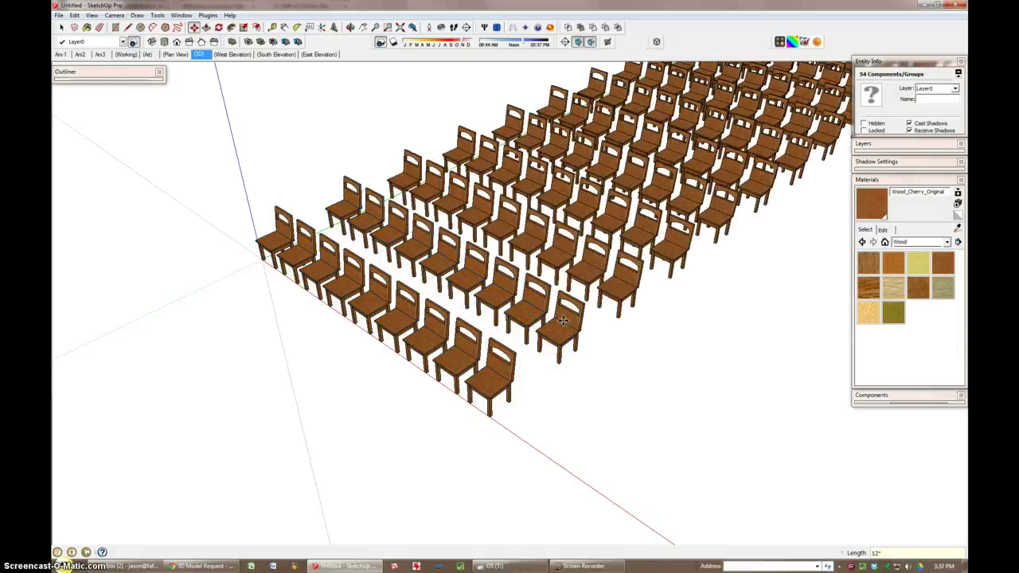
# Step: Orbit and zoom around the grid to inspect the rows of cherry chairs
pyautogui.moveTo(563, 321)
pyautogui.mouseDown(button='middle')
pyautogui.moveTo(539, 436)
pyautogui.moveTo(332, 382)
pyautogui.moveTo(417, 294)
pyautogui.moveTo(512, 364)
pyautogui.moveTo(544, 483)
pyautogui.mouseUp(button='middle')
pyautogui.scroll(3, 544, 483)
pyautogui.scroll(3, 490, 381)
pyautogui.moveTo(490, 381)
pyautogui.mouseDown(button='middle')
pyautogui.moveTo(508, 309)
pyautogui.moveTo(548, 349)
pyautogui.moveTo(526, 319)
pyautogui.moveTo(622, 319)
pyautogui.mouseUp(button='middle')
pyautogui.scroll(3, 508, 309)
pyautogui.scroll(2, 509, 309)
pyautogui.moveTo(319, 291)
pyautogui.mouseDown(button='middle')
pyautogui.moveTo(213, 267)
pyautogui.moveTo(553, 296)
pyautogui.mouseUp(button='middle')
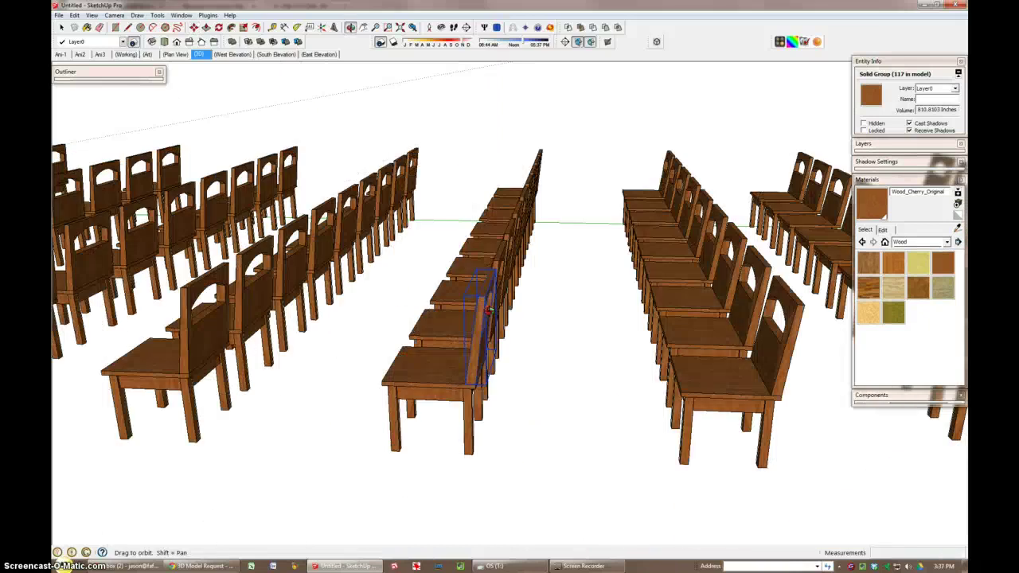
pyautogui.scroll(-5, 553, 296)
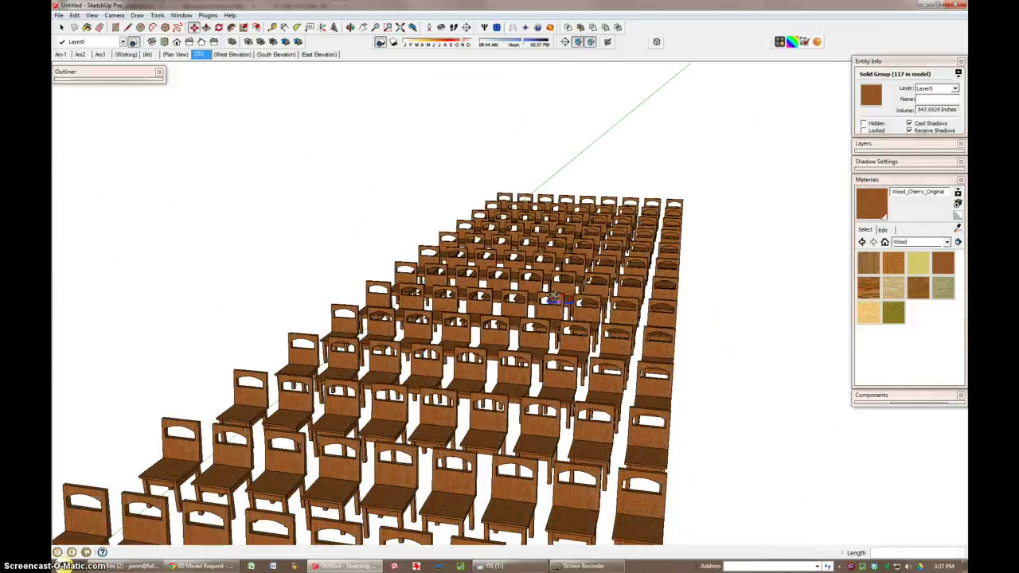